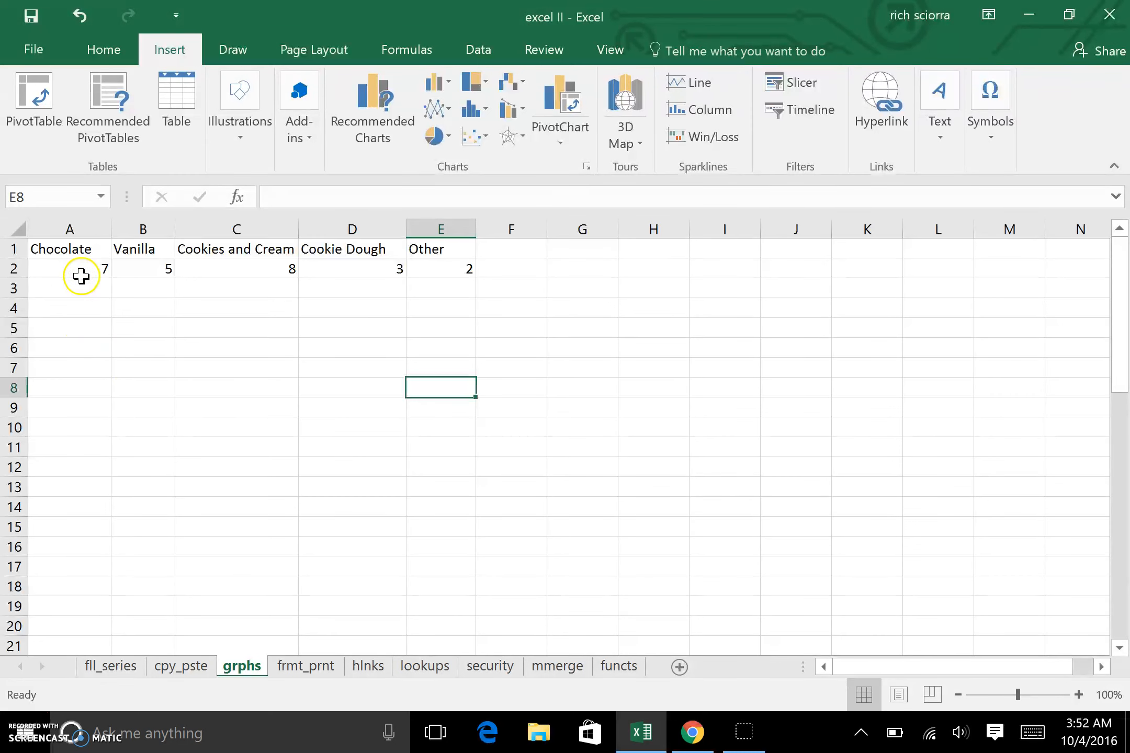
click(101, 248)
drag(101, 249, 450, 266)
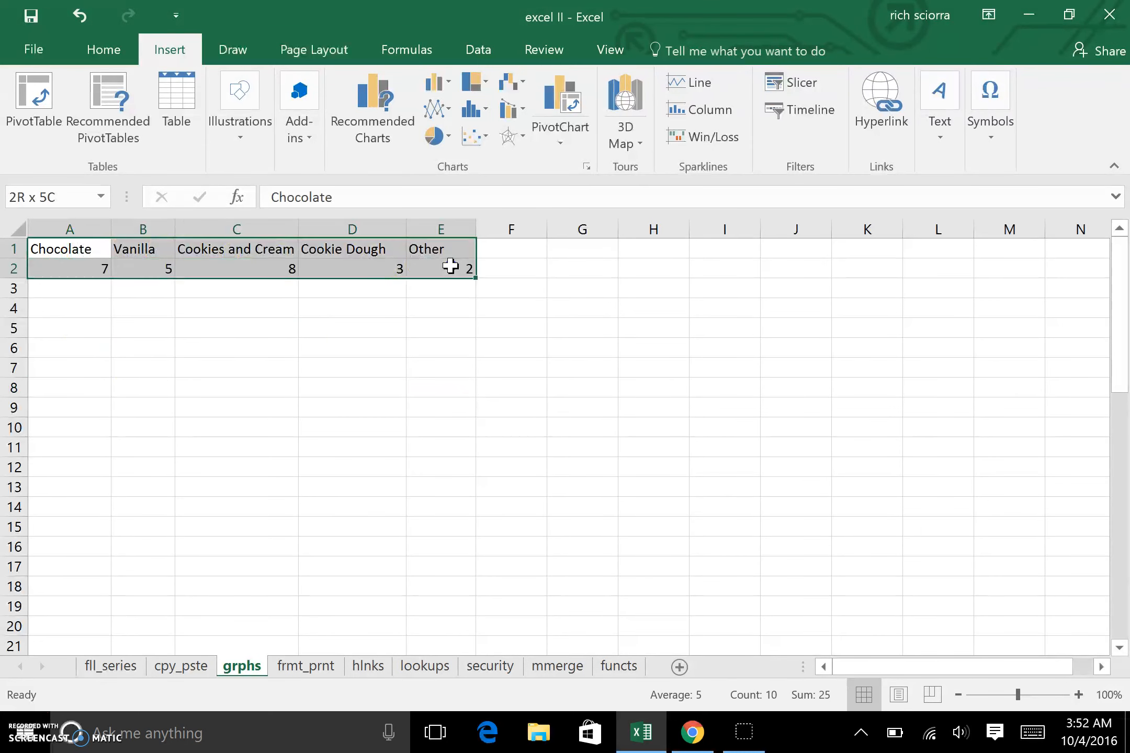
click(285, 344)
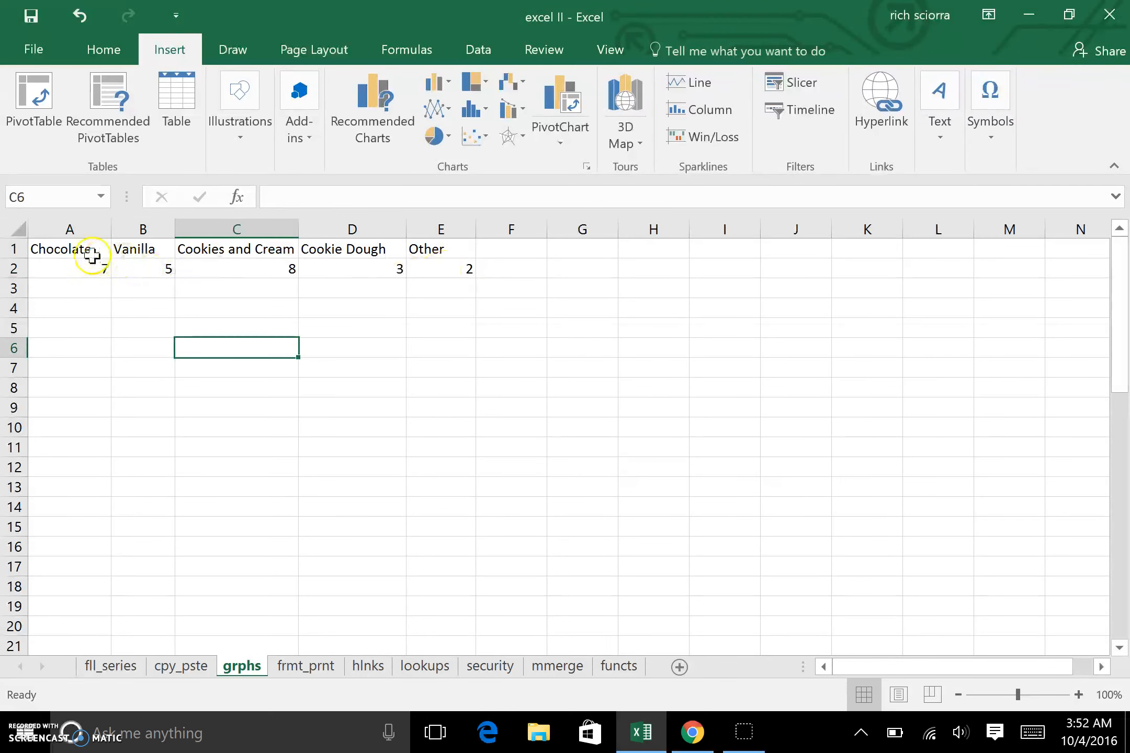
drag(73, 249, 144, 277)
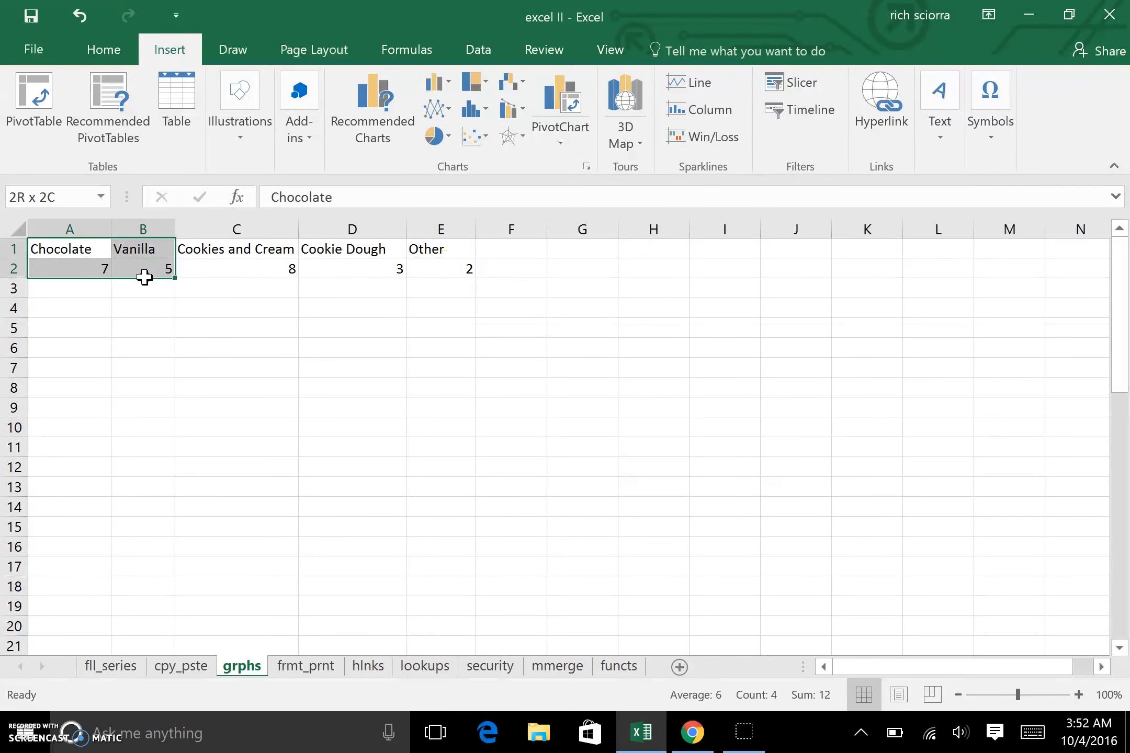
click(145, 328)
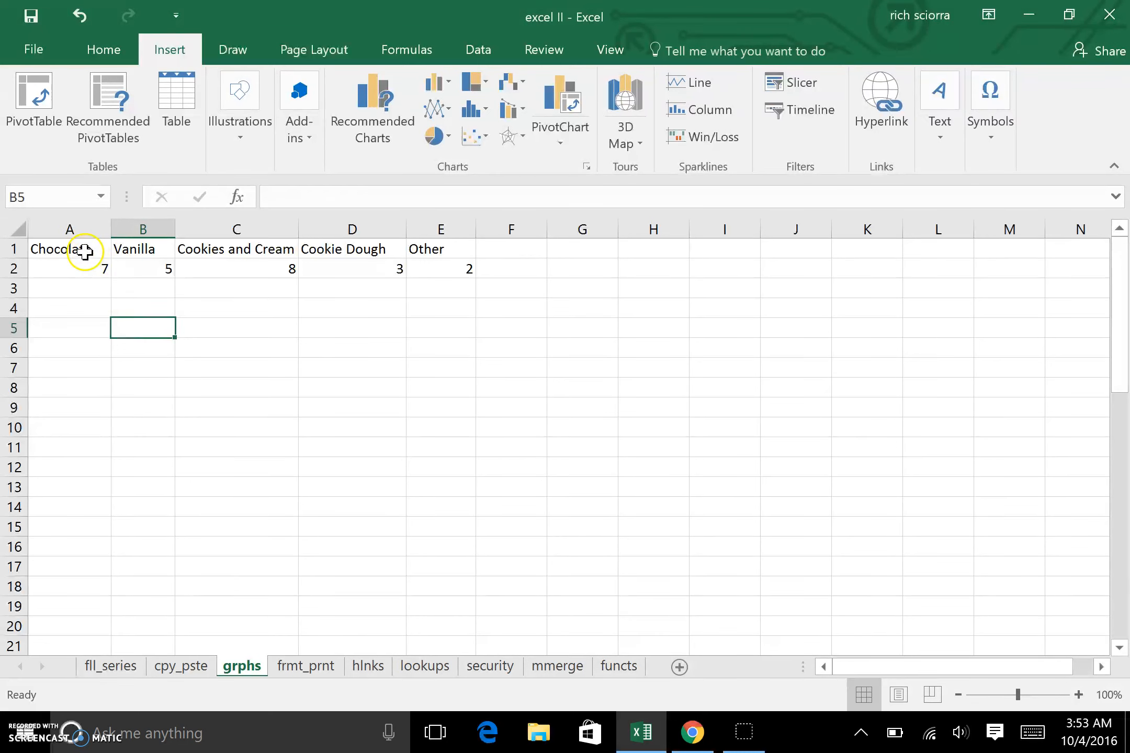
Step: Select the flavor data in A1:E2 and insert a clustered column chart
click(110, 250)
drag(114, 251, 439, 261)
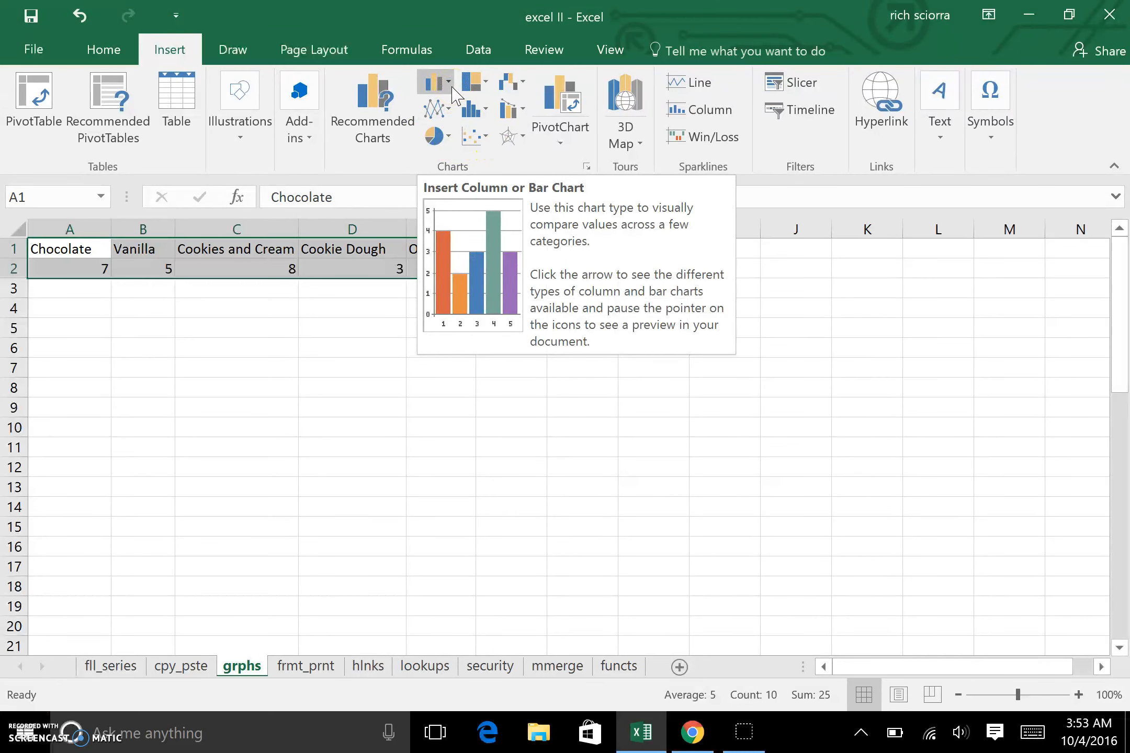
click(449, 84)
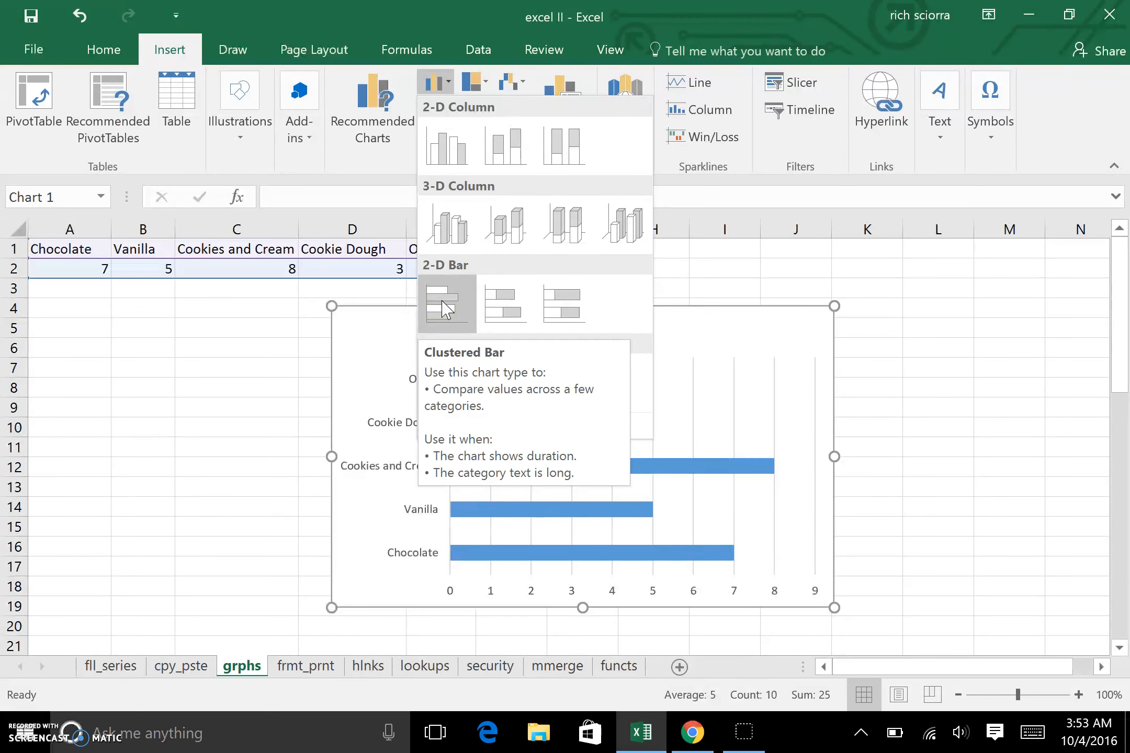
click(453, 166)
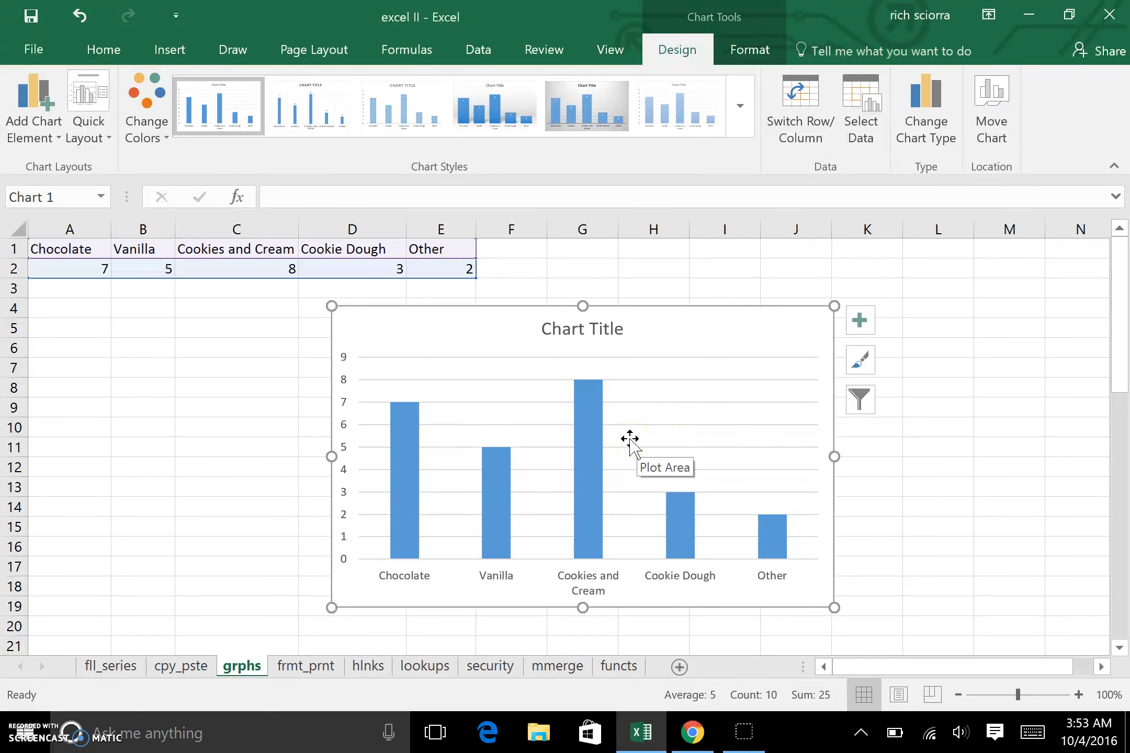
Step: Apply the dark chalkboard chart style from the chart styles gallery
click(747, 125)
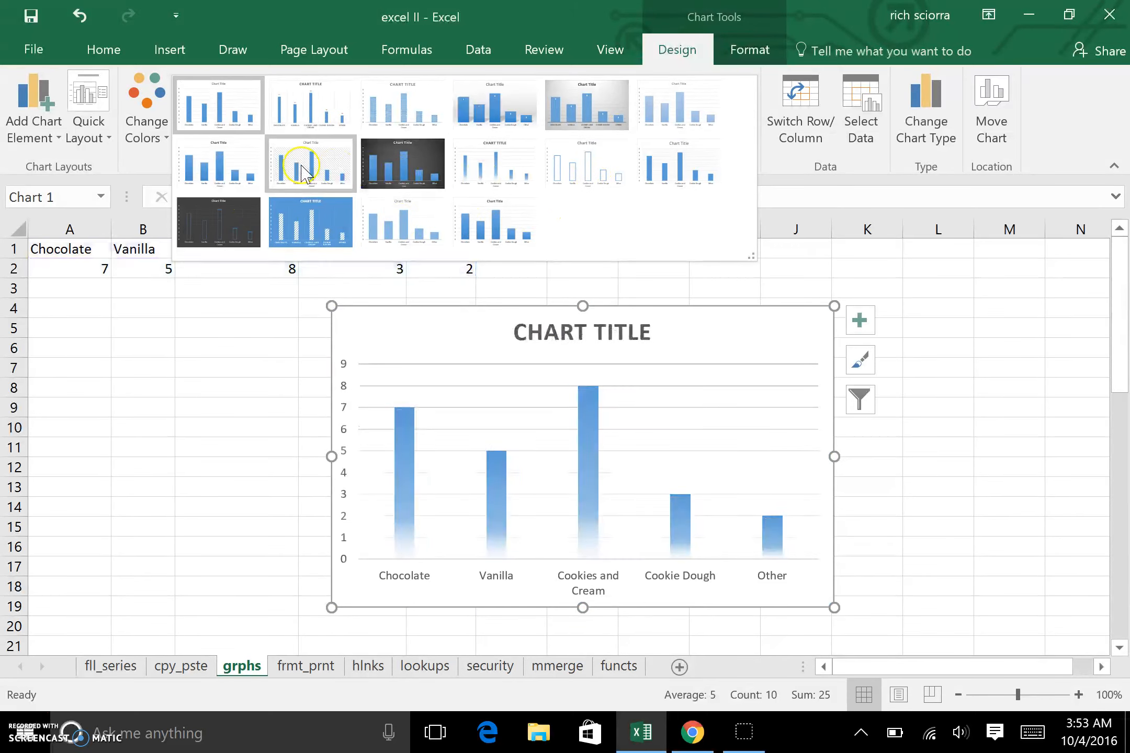
click(409, 170)
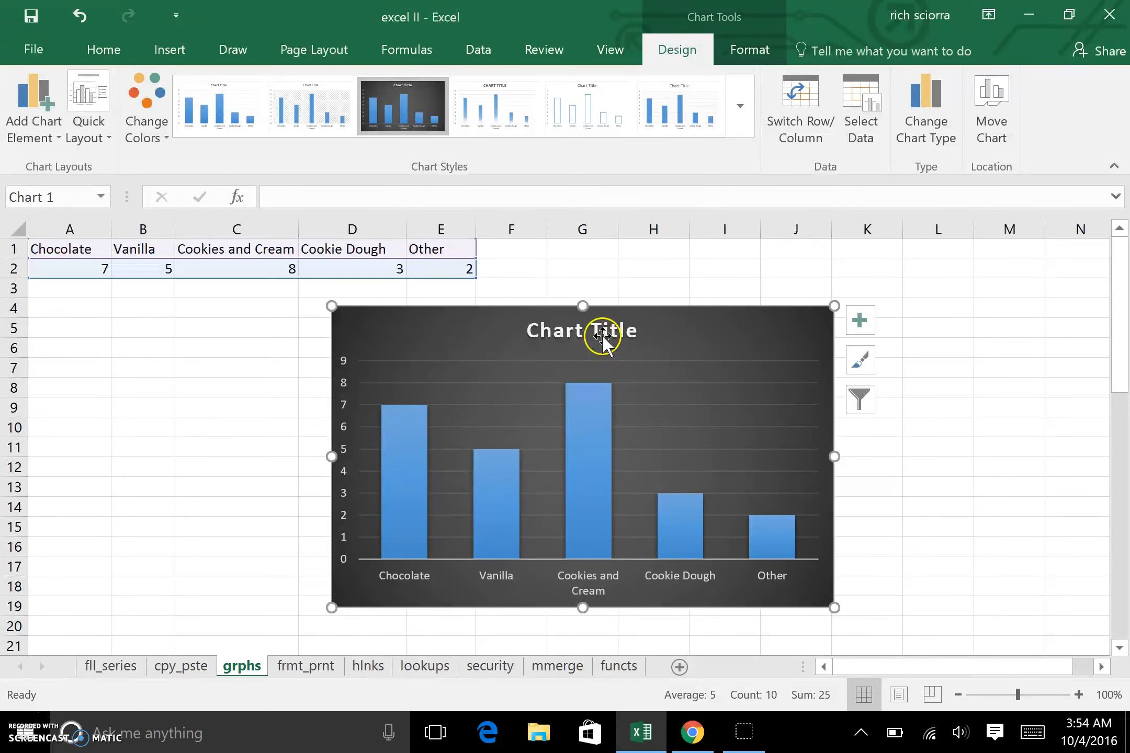
Step: Select individual chart elements in turn: the data series, a single bar, the plot area and the whole chart
click(592, 410)
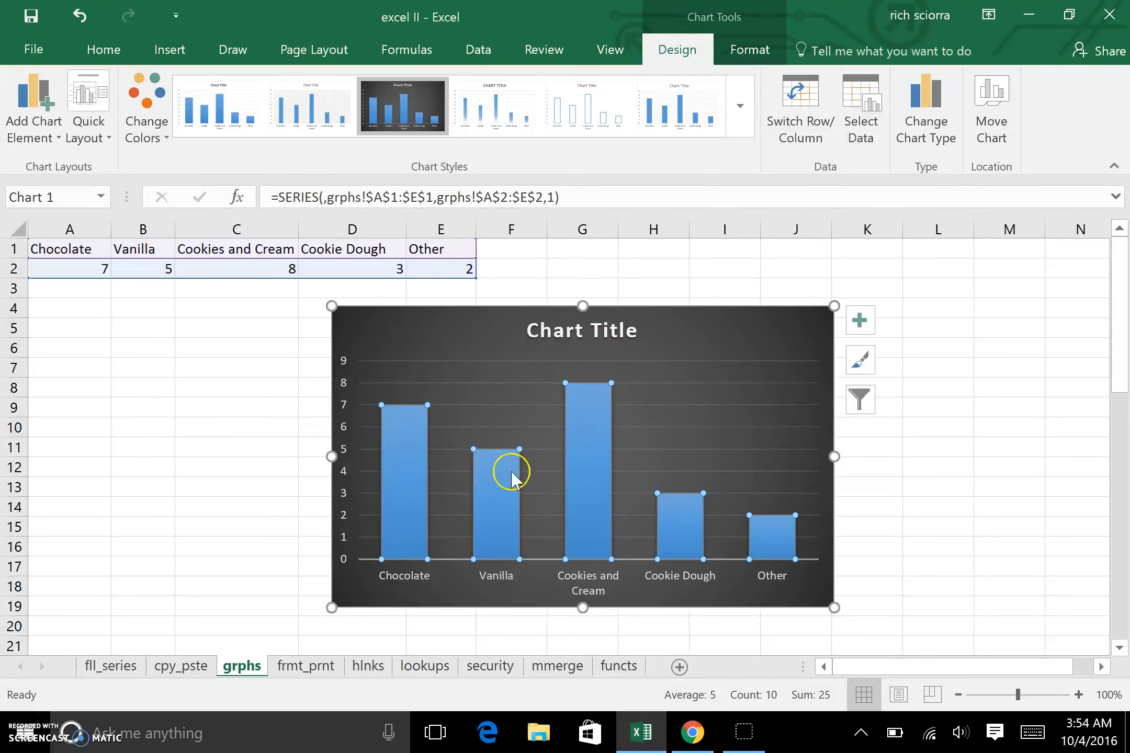
click(691, 525)
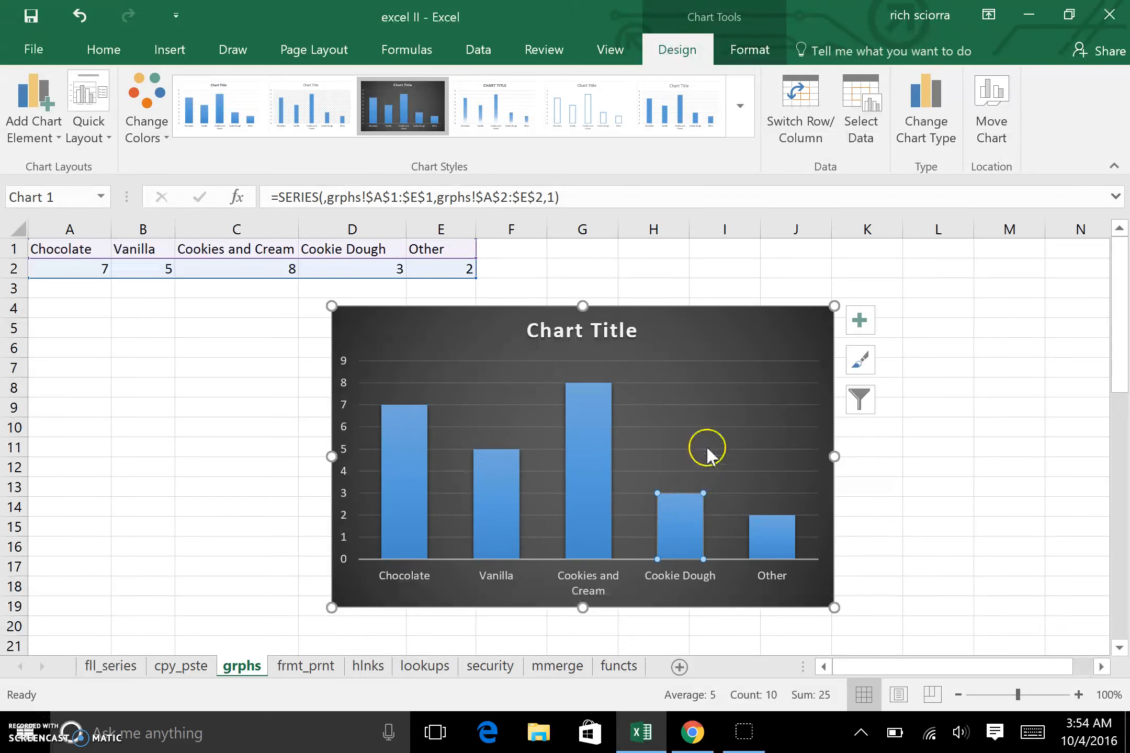
click(710, 428)
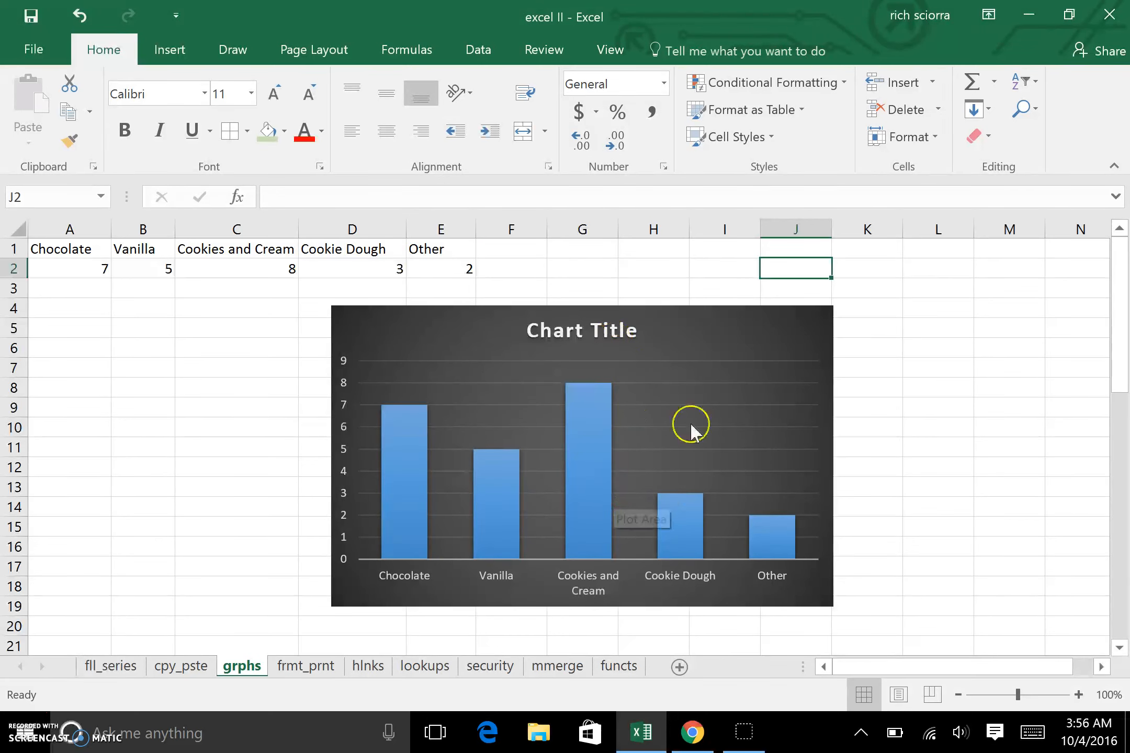
click(809, 327)
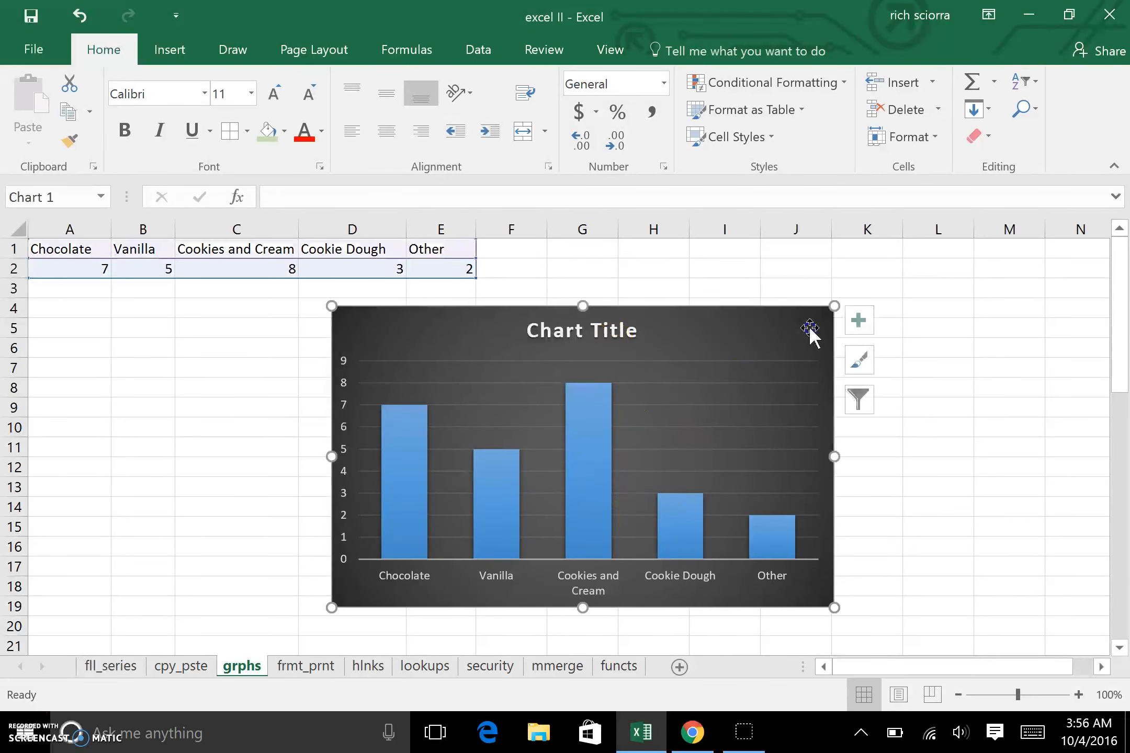
click(671, 451)
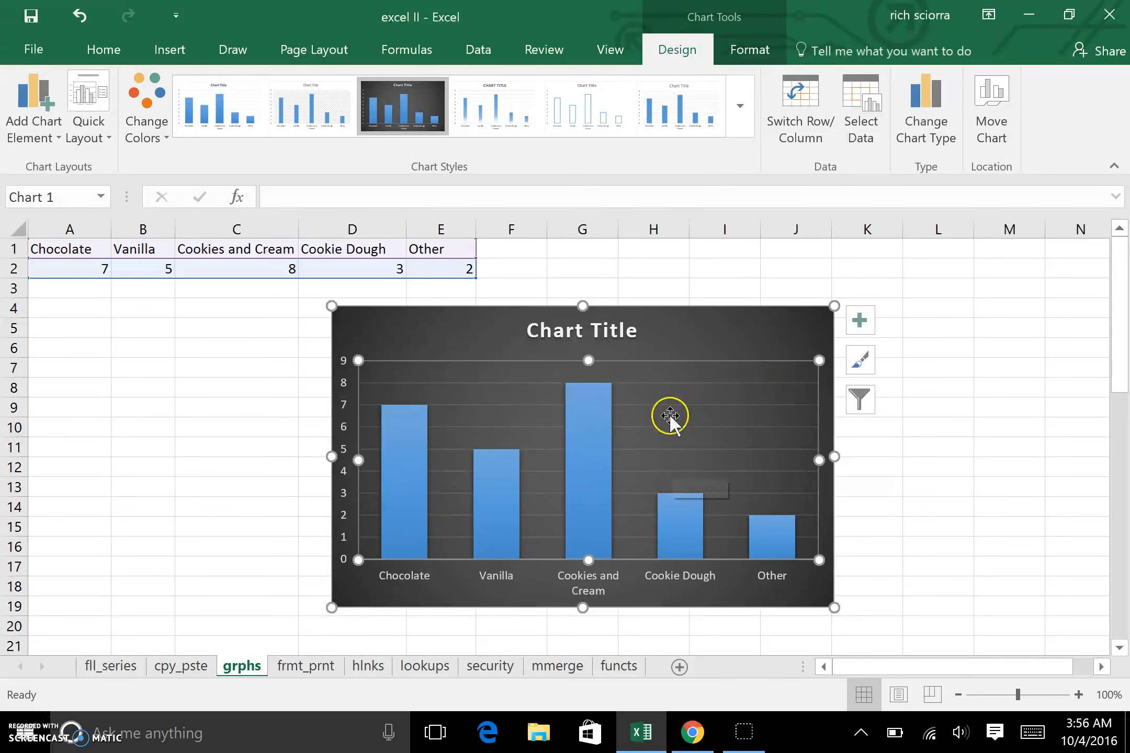
click(785, 333)
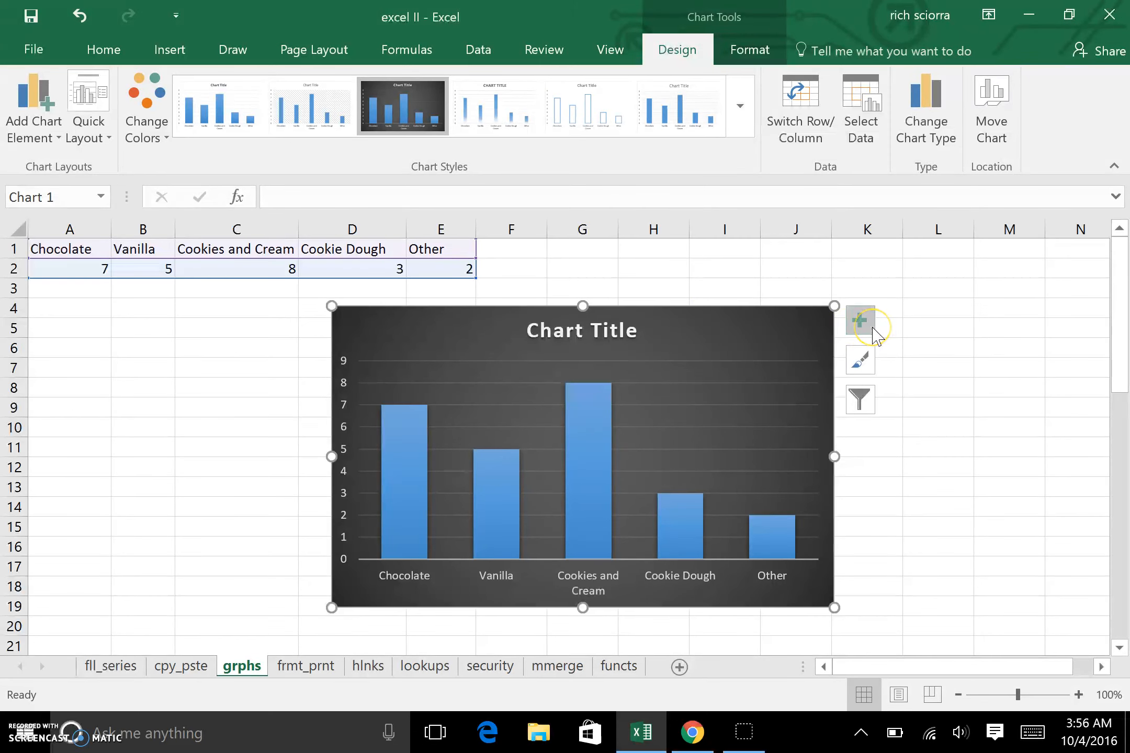
Step: Browse the Add Chart Element options for axes, axis titles, chart title and trendline
click(64, 149)
click(63, 172)
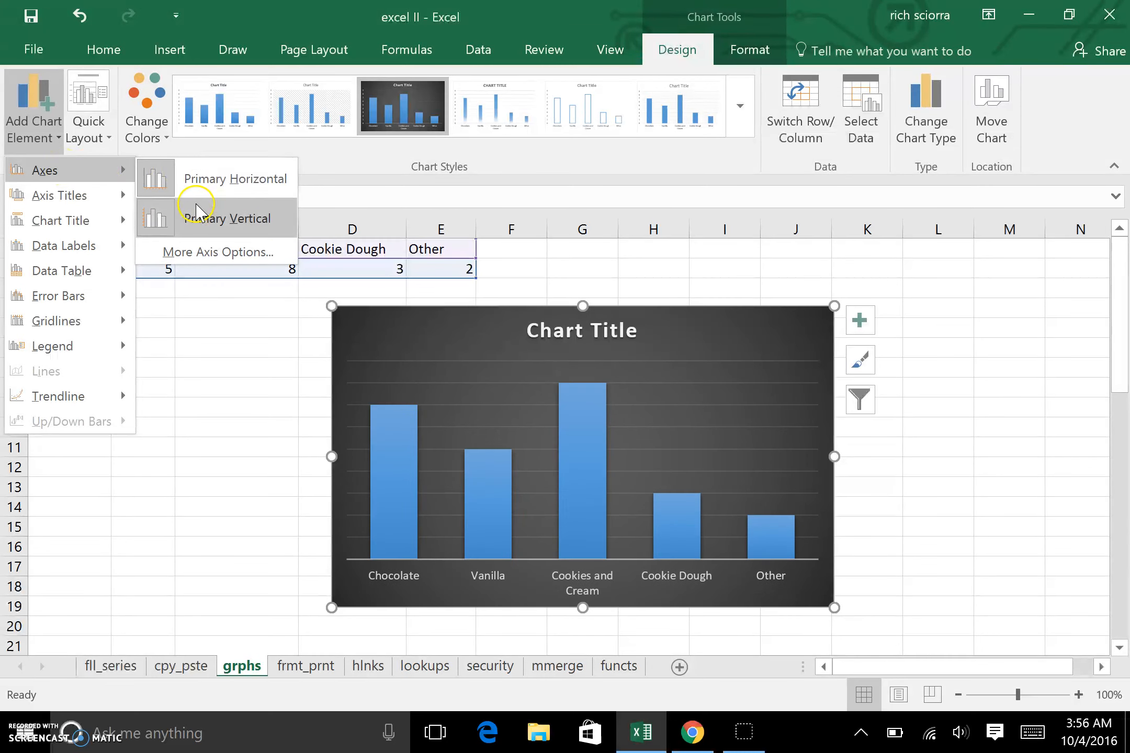
click(89, 197)
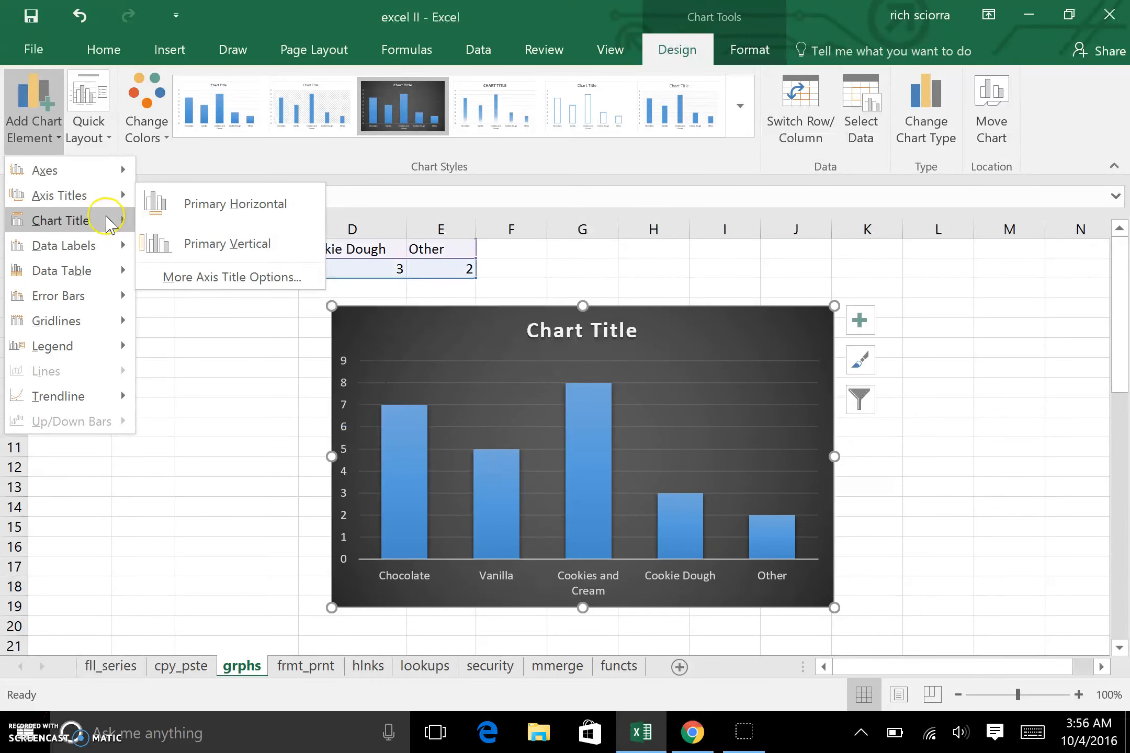
mouse_move(109, 222)
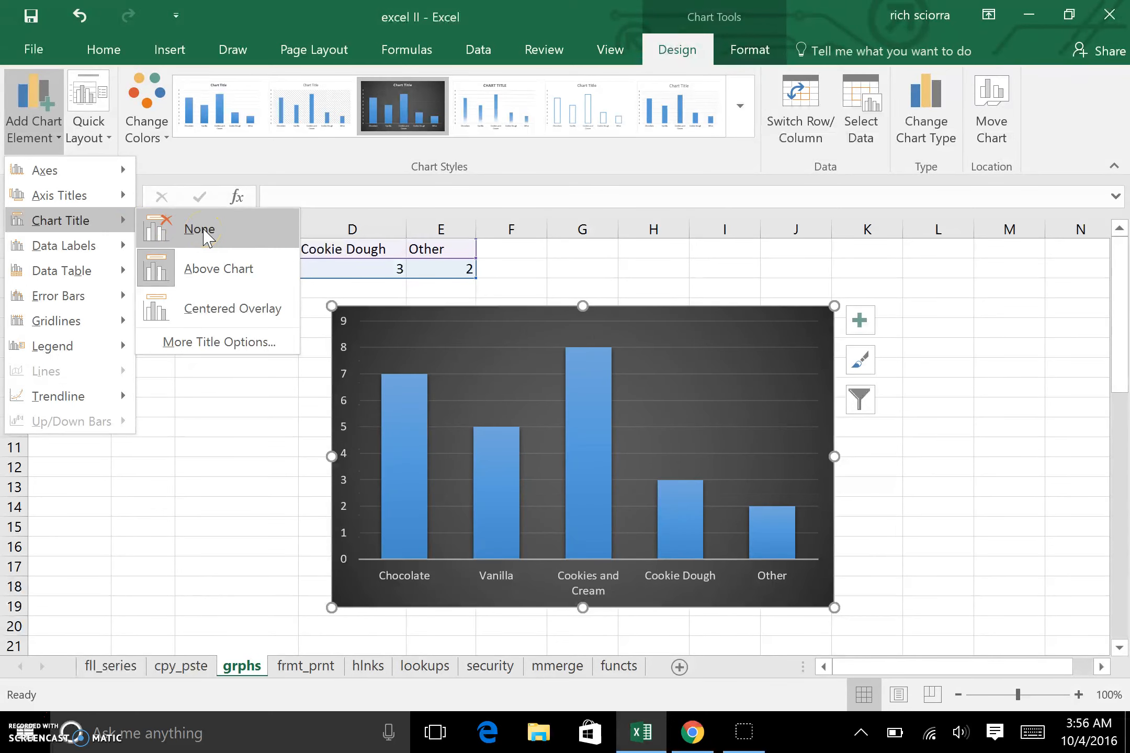
mouse_move(92, 281)
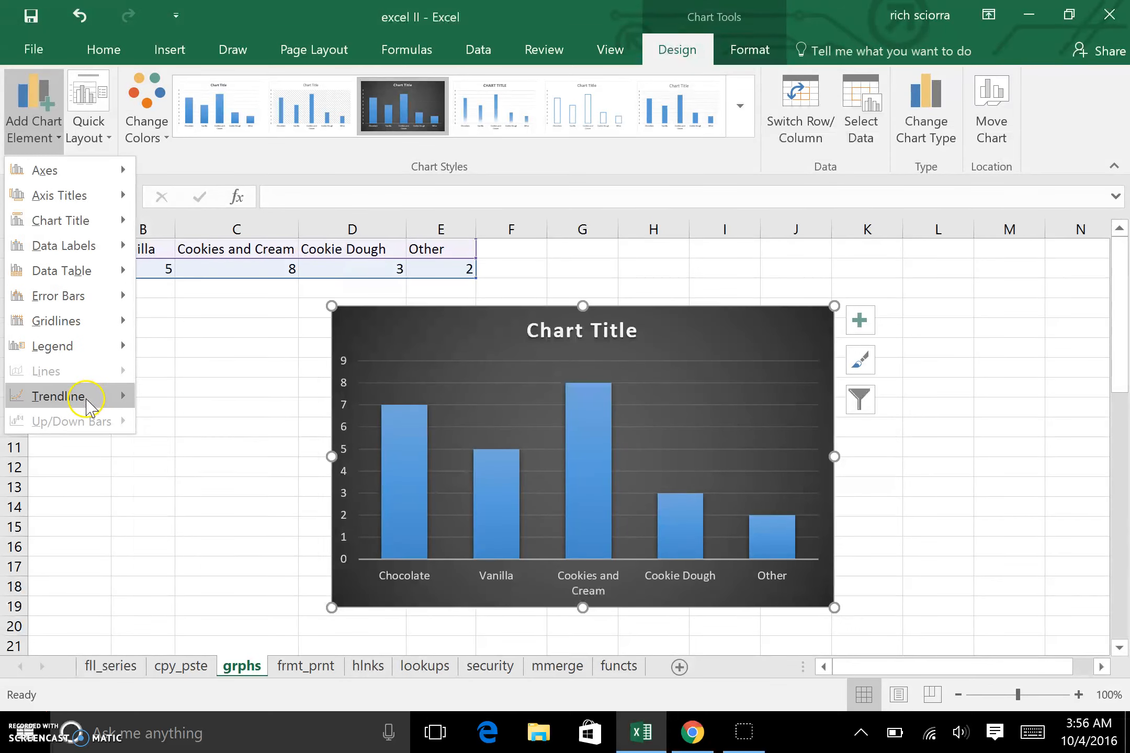
mouse_move(89, 396)
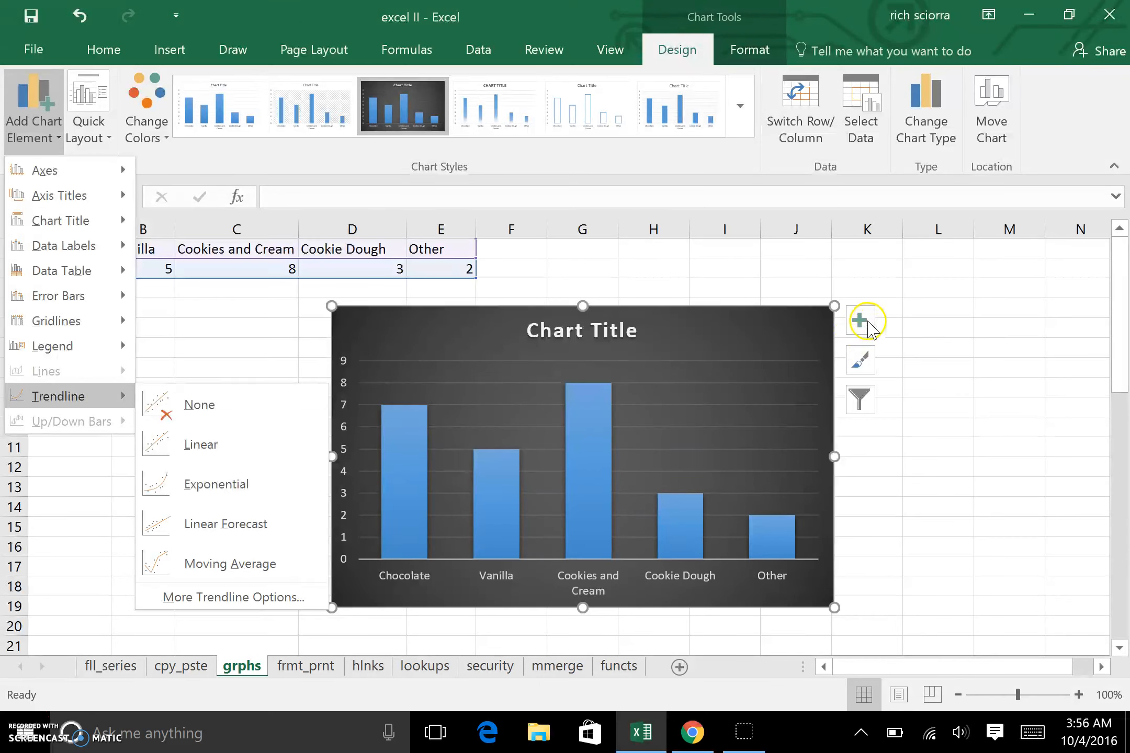
Step: Turn on axis titles for the chart through the chart elements options
click(860, 321)
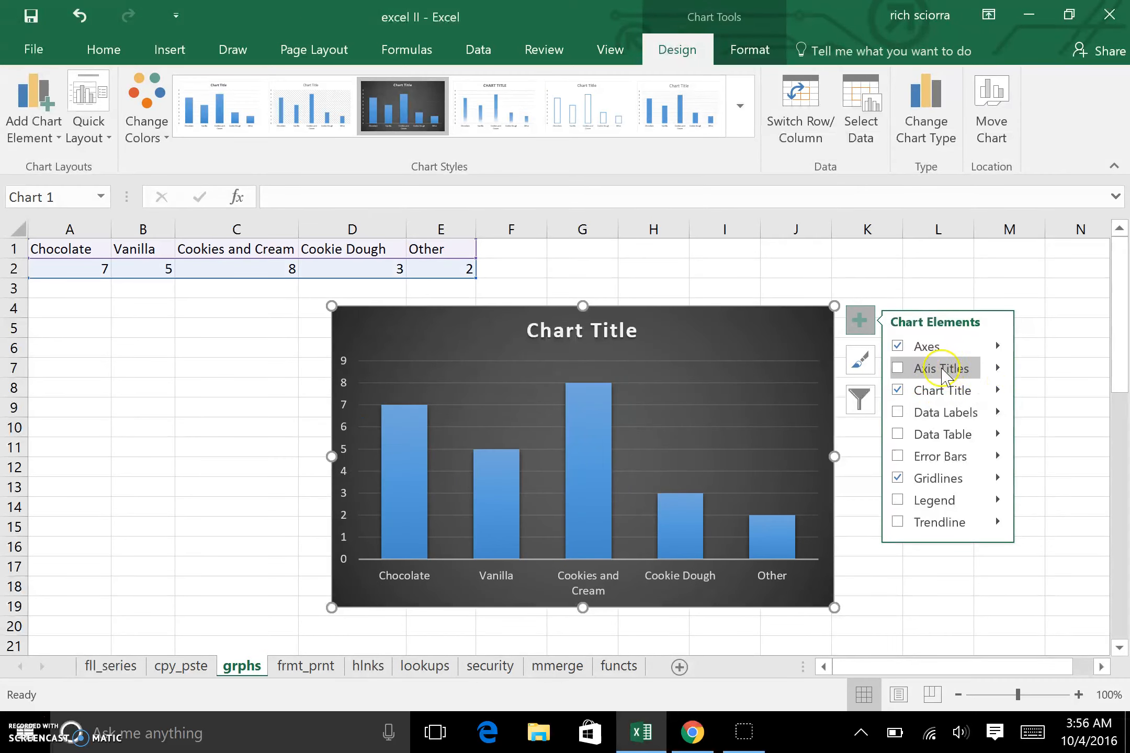
click(898, 367)
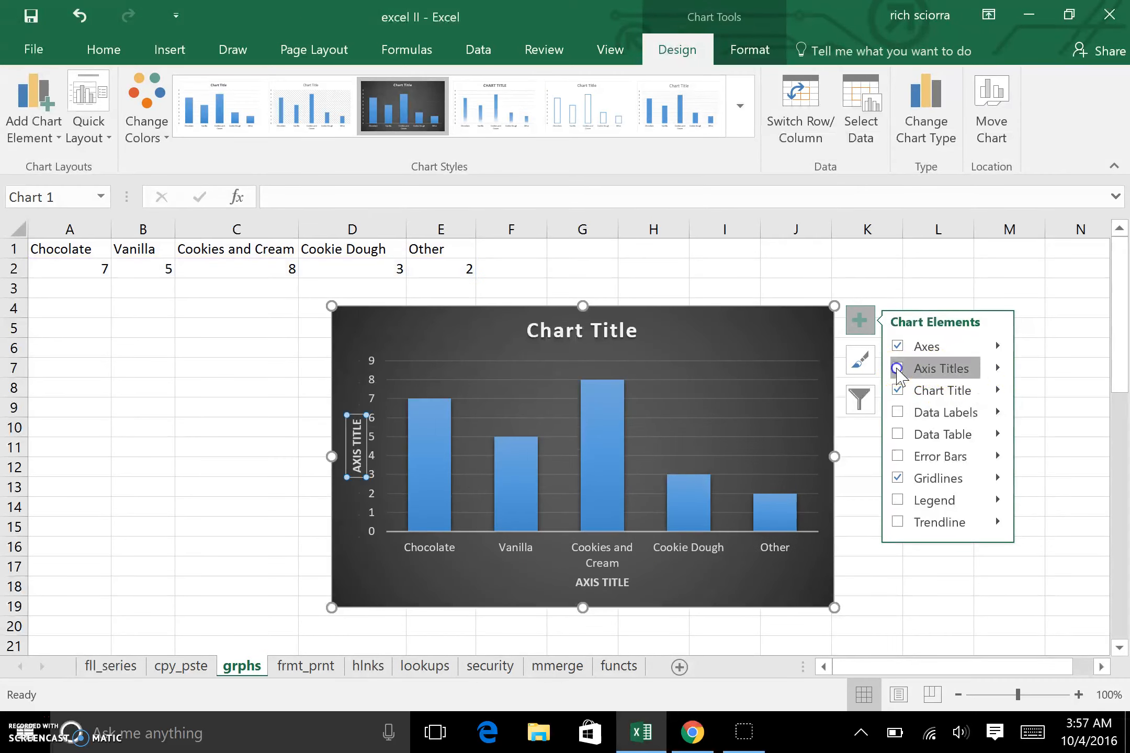
click(998, 367)
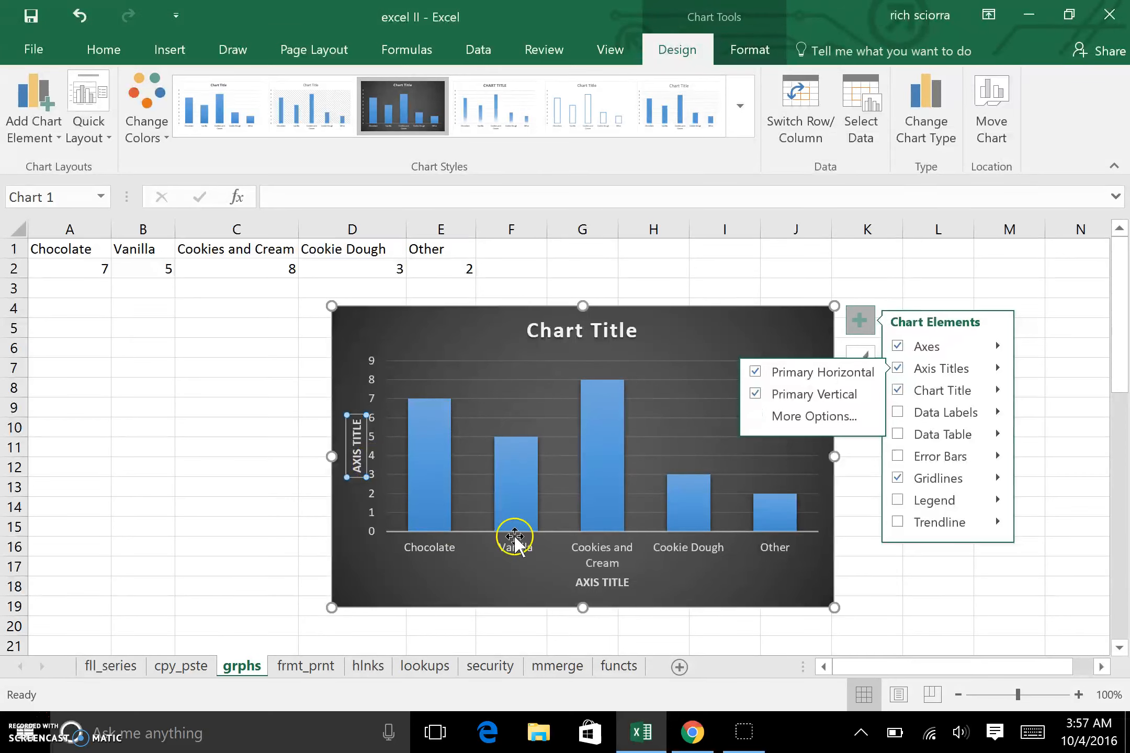
Step: Rename the horizontal axis title to FLAVORS
click(613, 582)
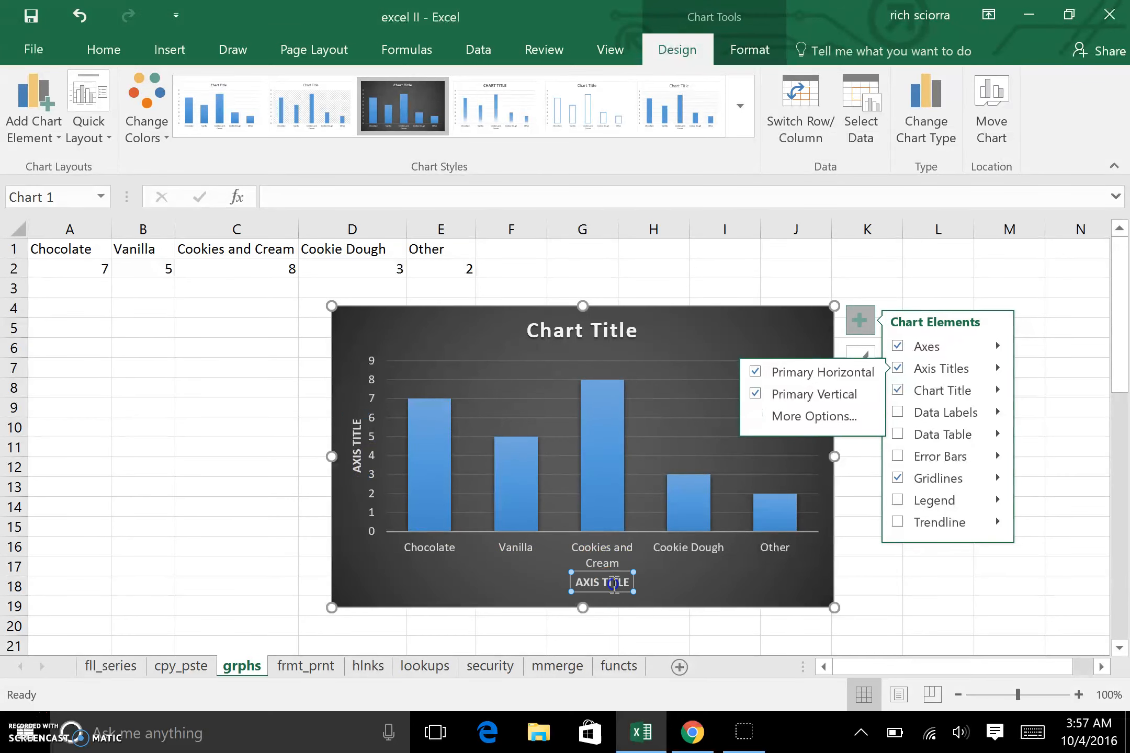
click(622, 583)
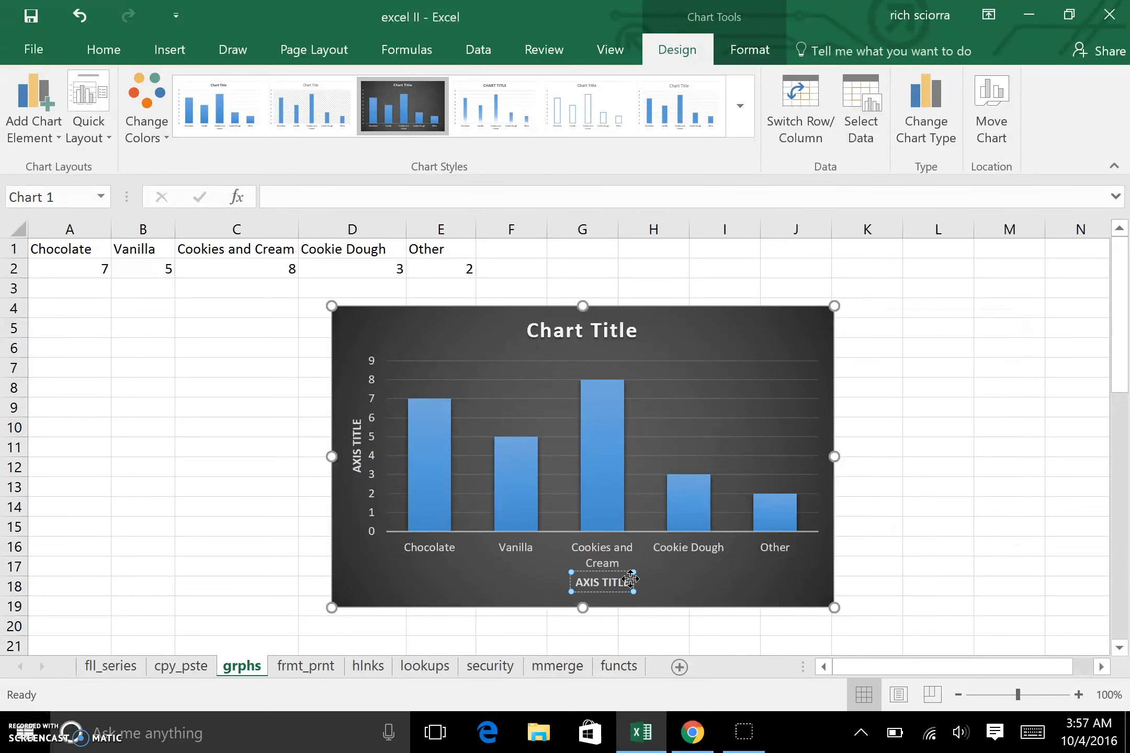
key(BackSpace)
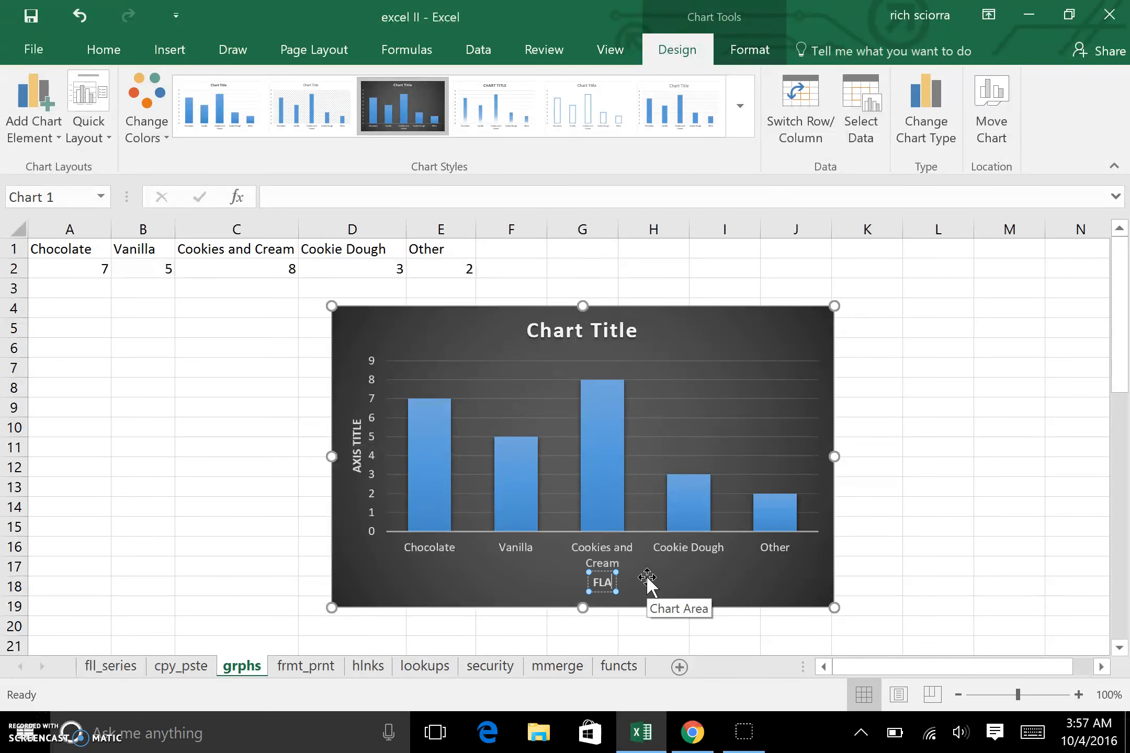
text(ORS)
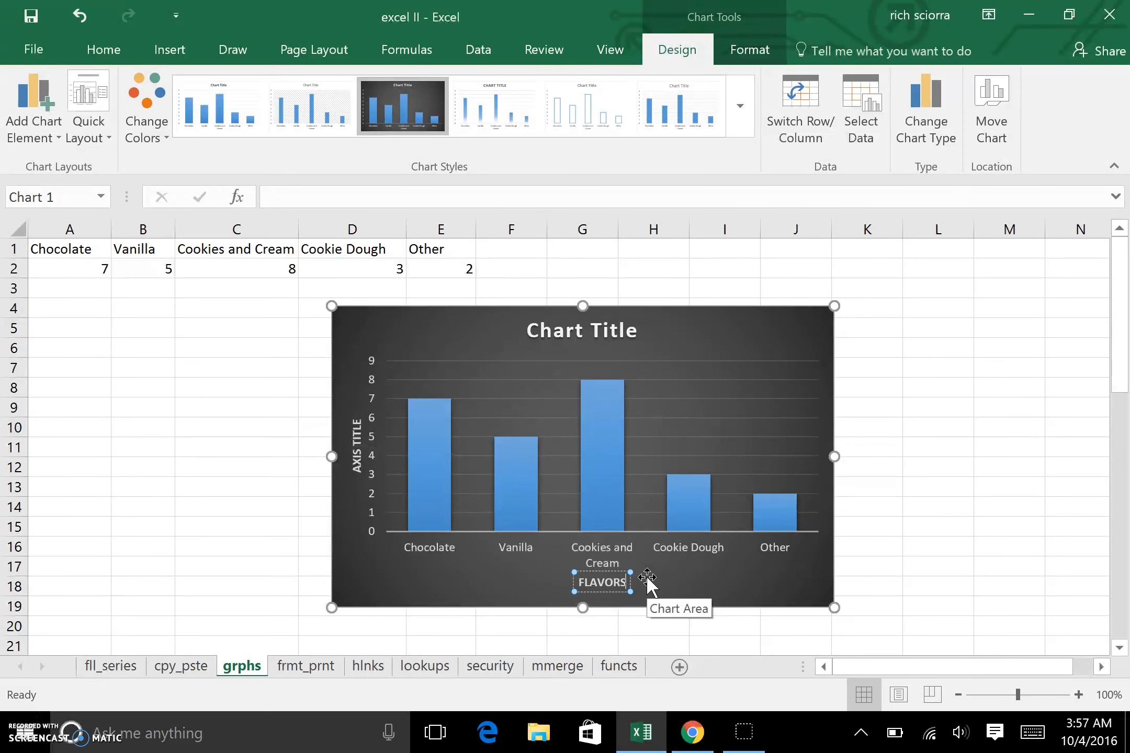
Step: Rename the vertical axis title to STUDENTS and deselect the chart
click(354, 456)
double_click(357, 455)
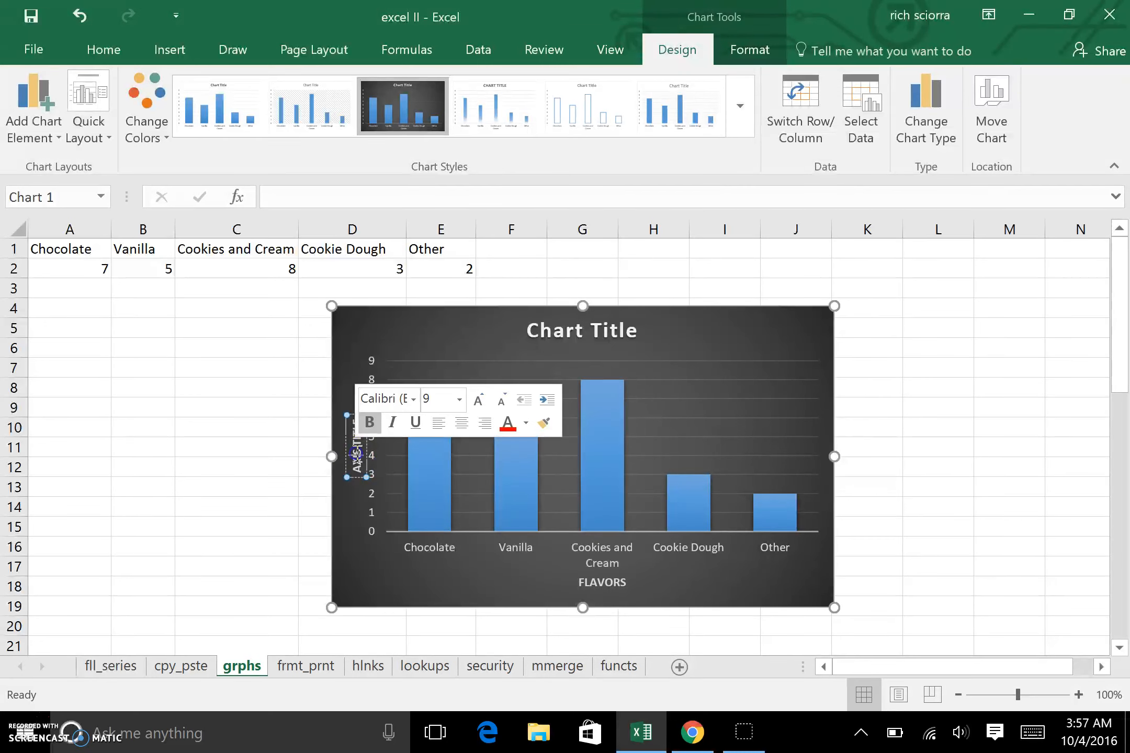
key(BackSpace)
key(BackSpace)
key(BackSpace)
key(BackSpace)
key(BackSpace)
key(BackSpace)
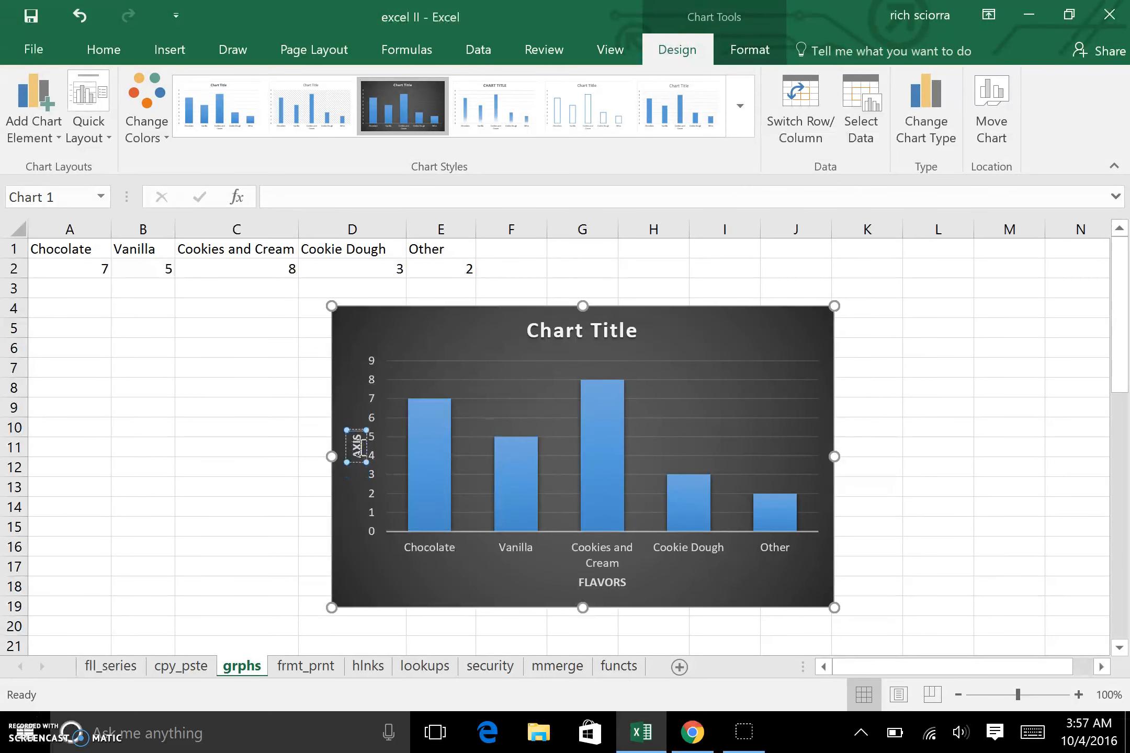
key(BackSpace)
key(BackSpace)
key(BackSpace)
key(BackSpace)
text(STUDENTS)
click(891, 448)
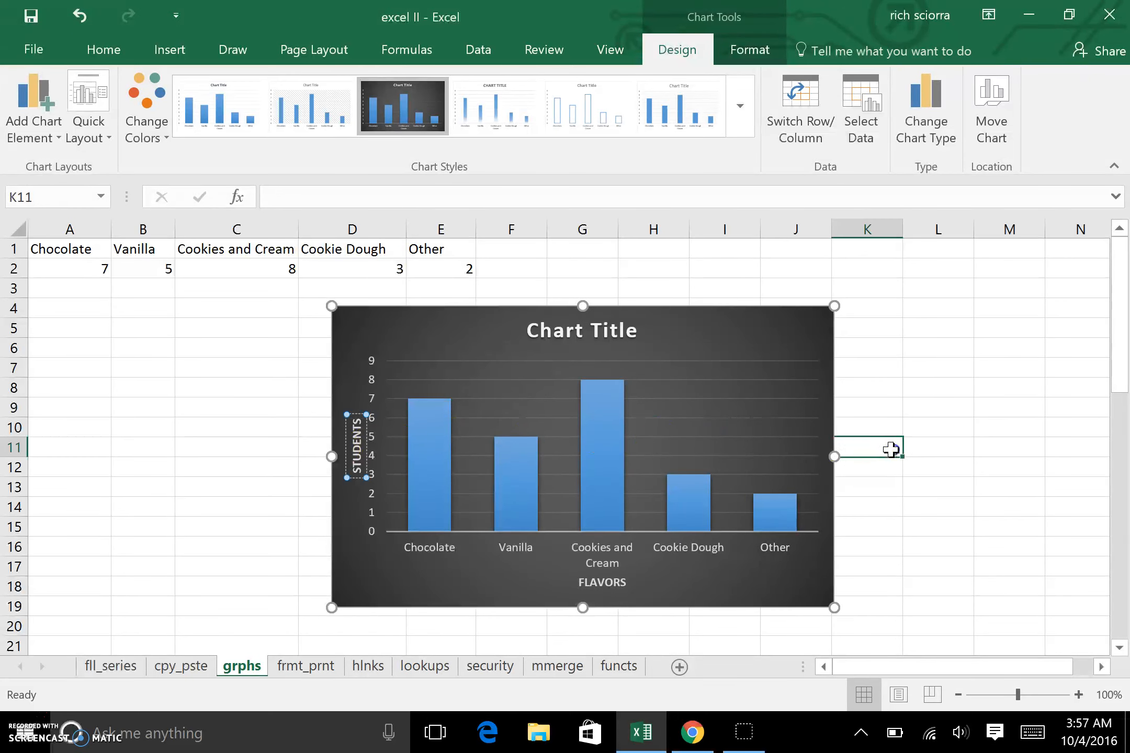
Step: Replace the chart title text with Favorite Ice Crema Flavors in 6S
mouse_move(584, 505)
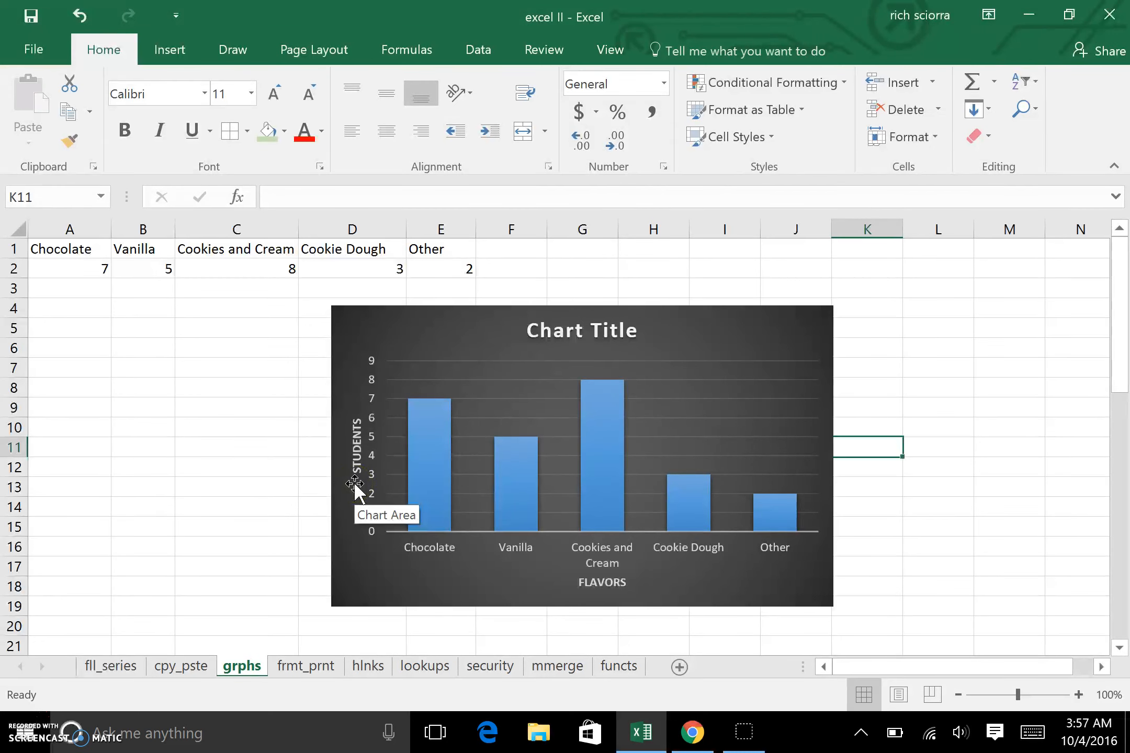
mouse_move(597, 437)
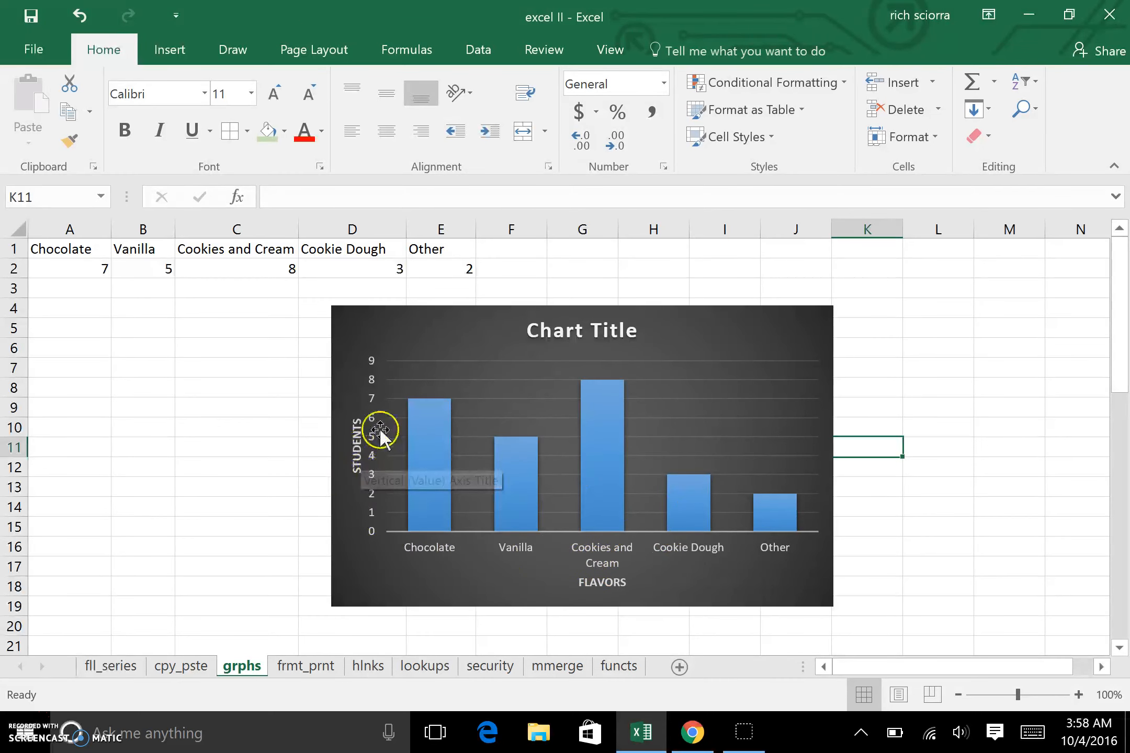
click(642, 333)
double_click(623, 335)
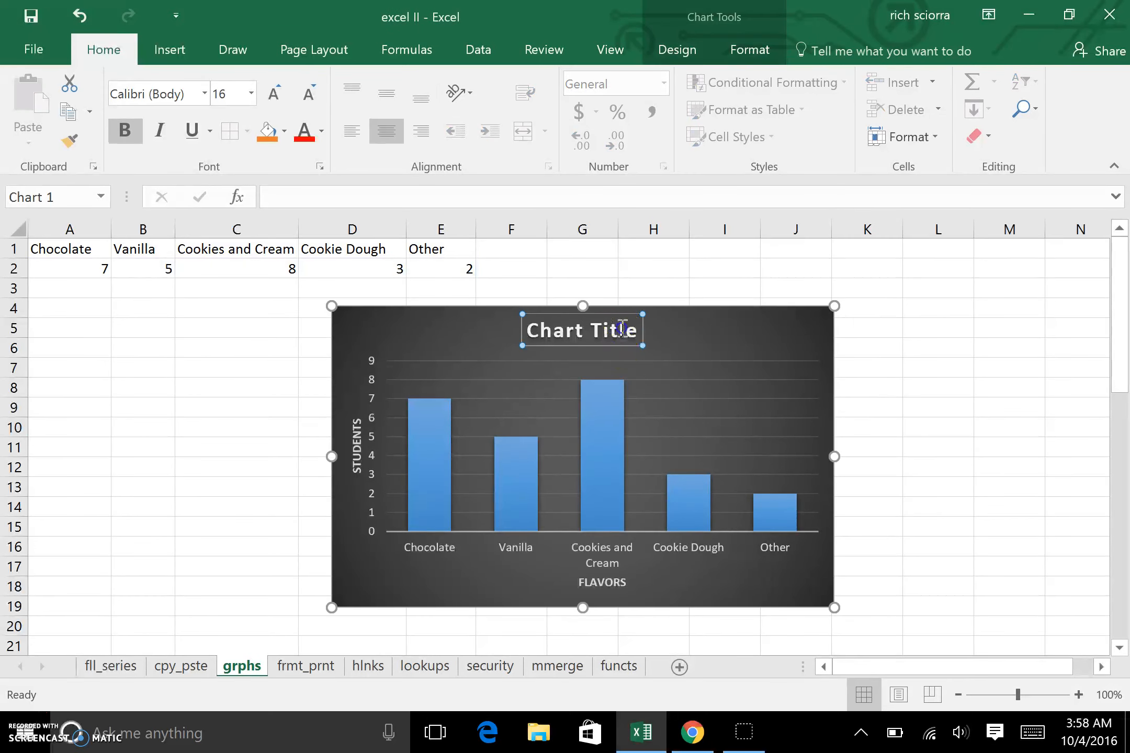
key(BackSpace)
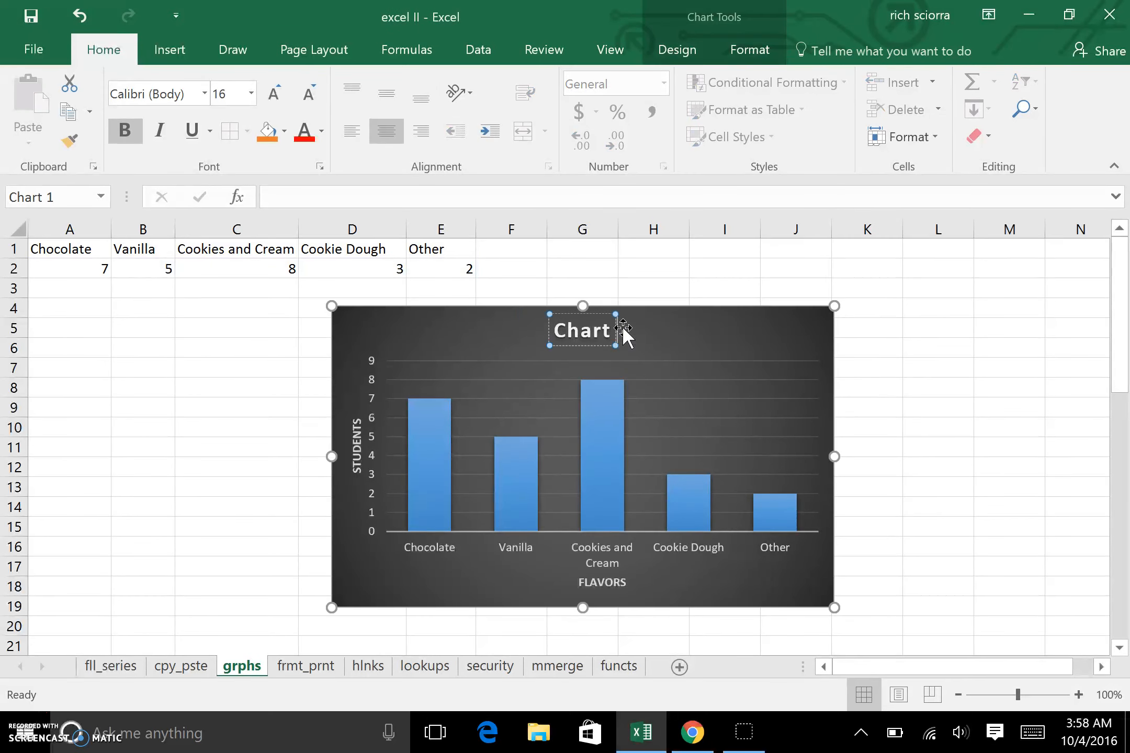
key(BackSpace)
key(BackSpace)
key(BackSpace)
key(BackSpace)
key(BackSpace)
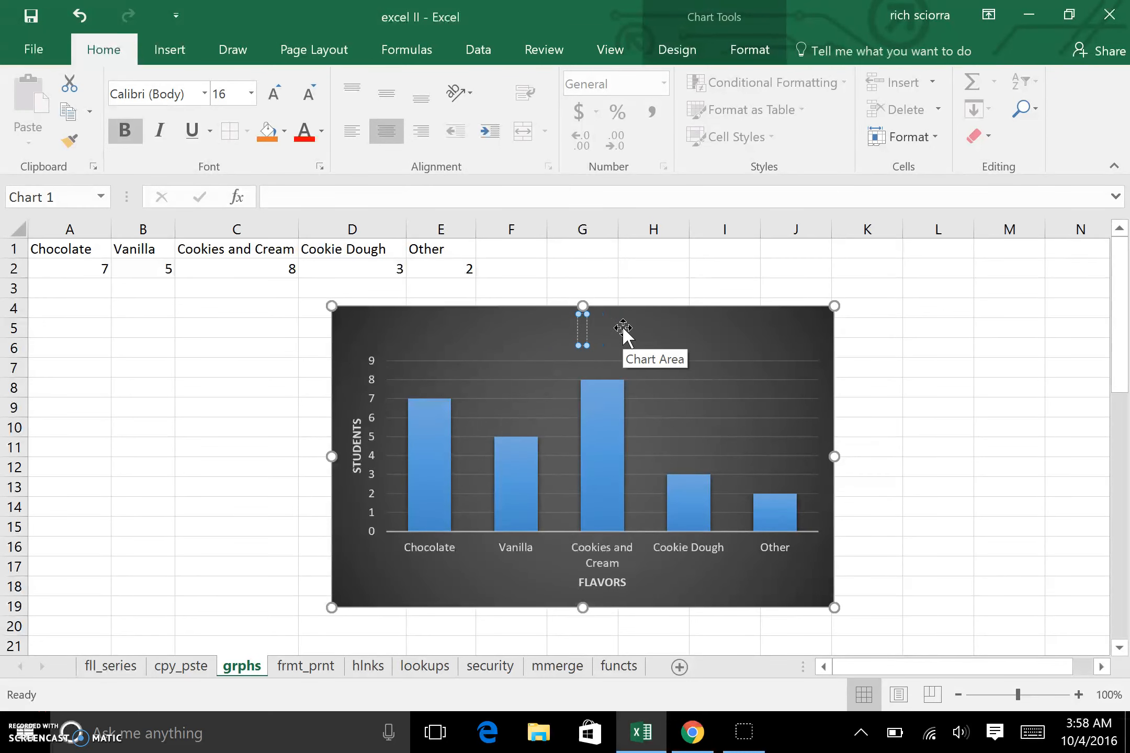
text(Favor)
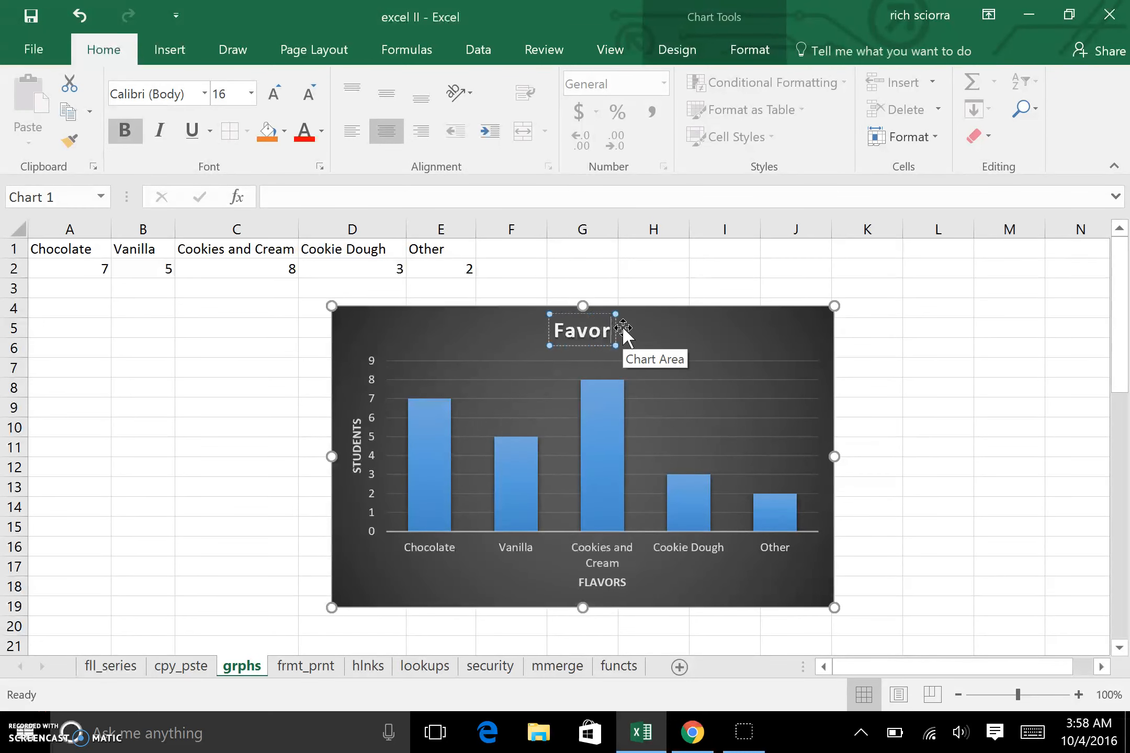
key(BackSpace)
text(rite Ic)
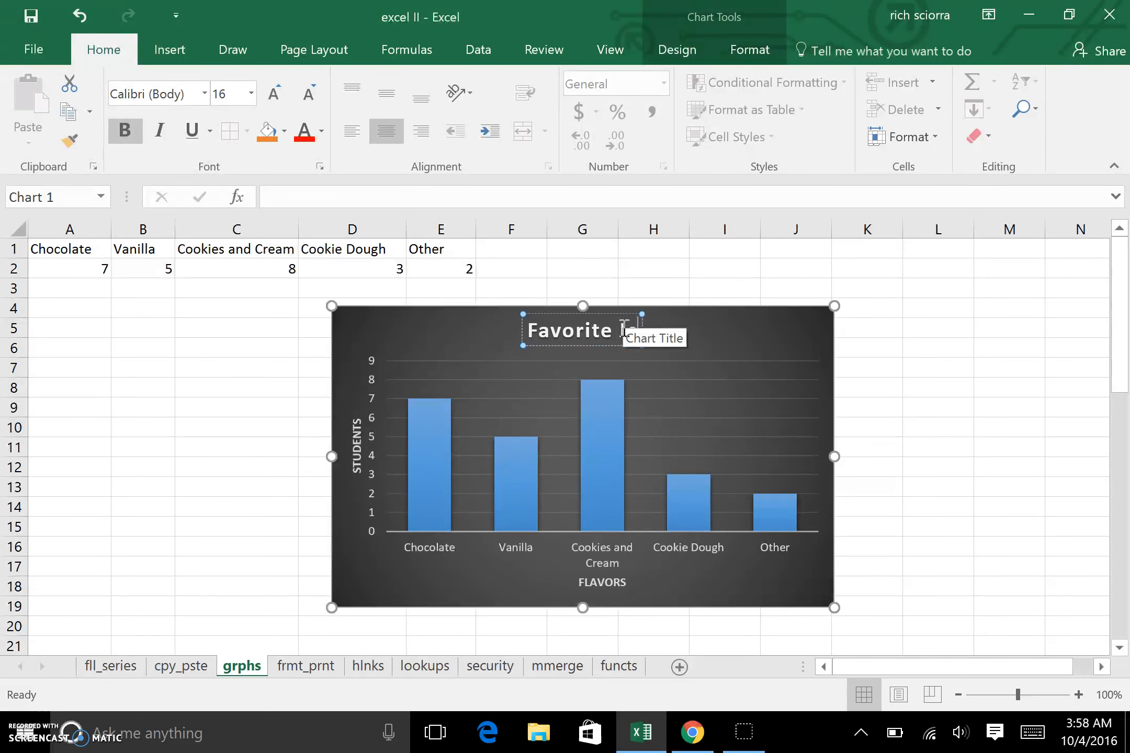
text(e Cream)
text( Flavors in)
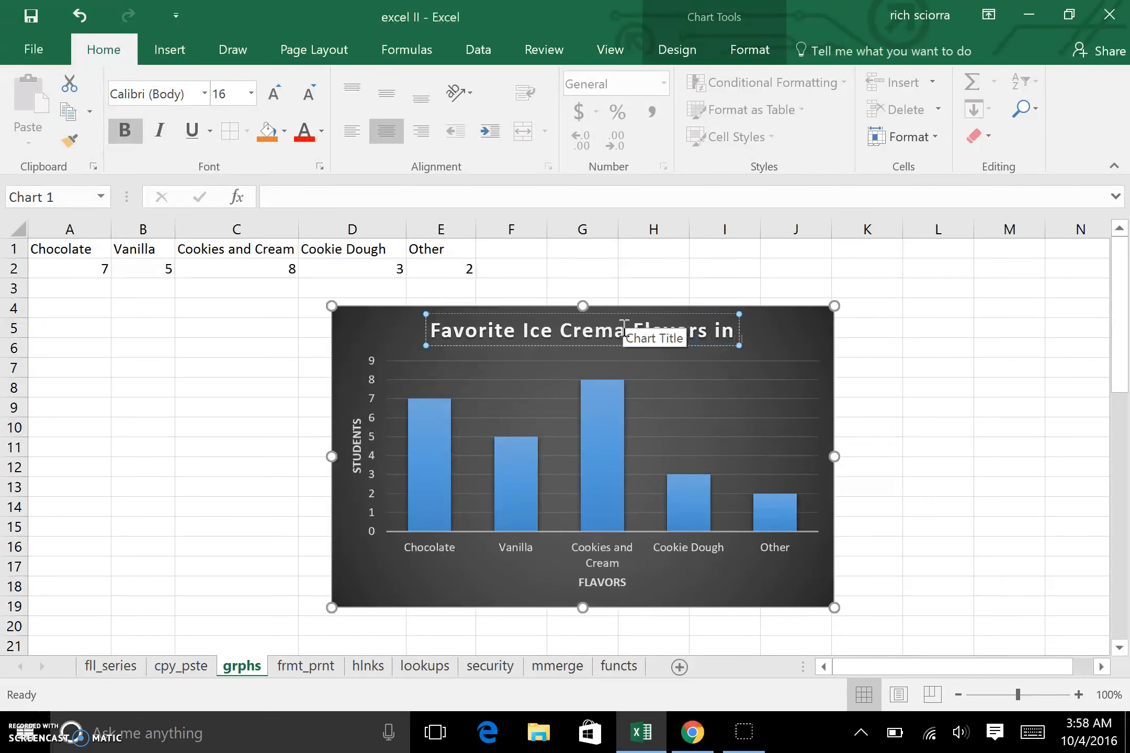
text( 6S)
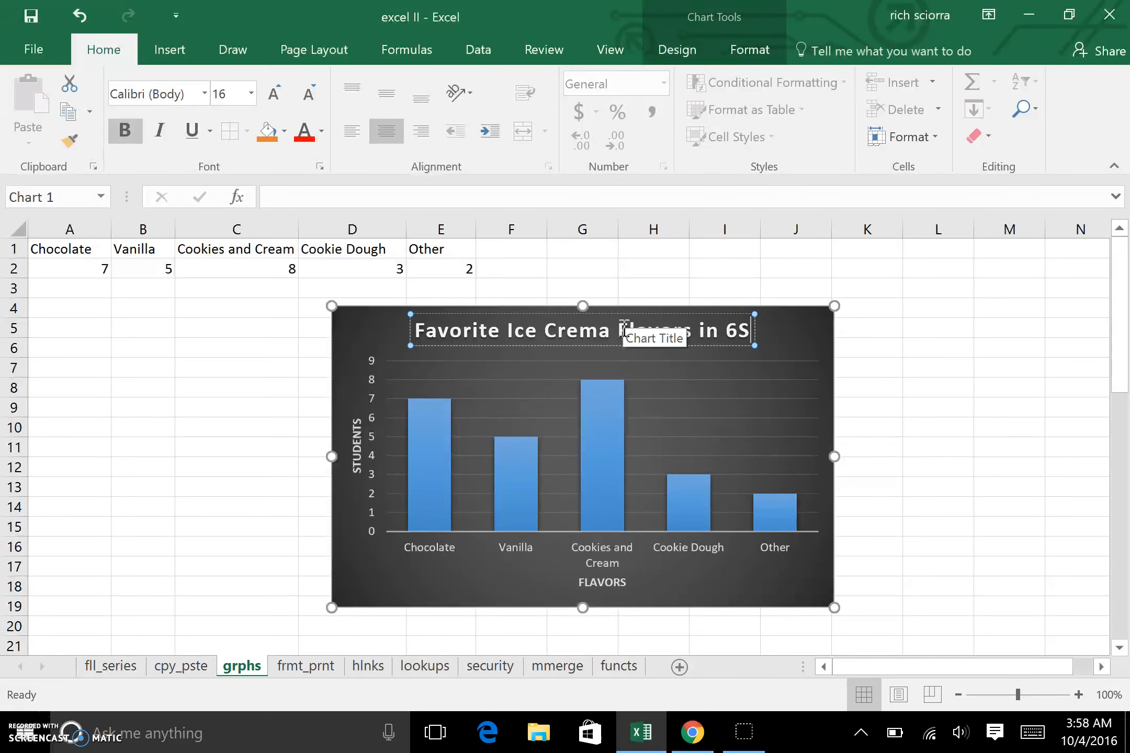
click(914, 411)
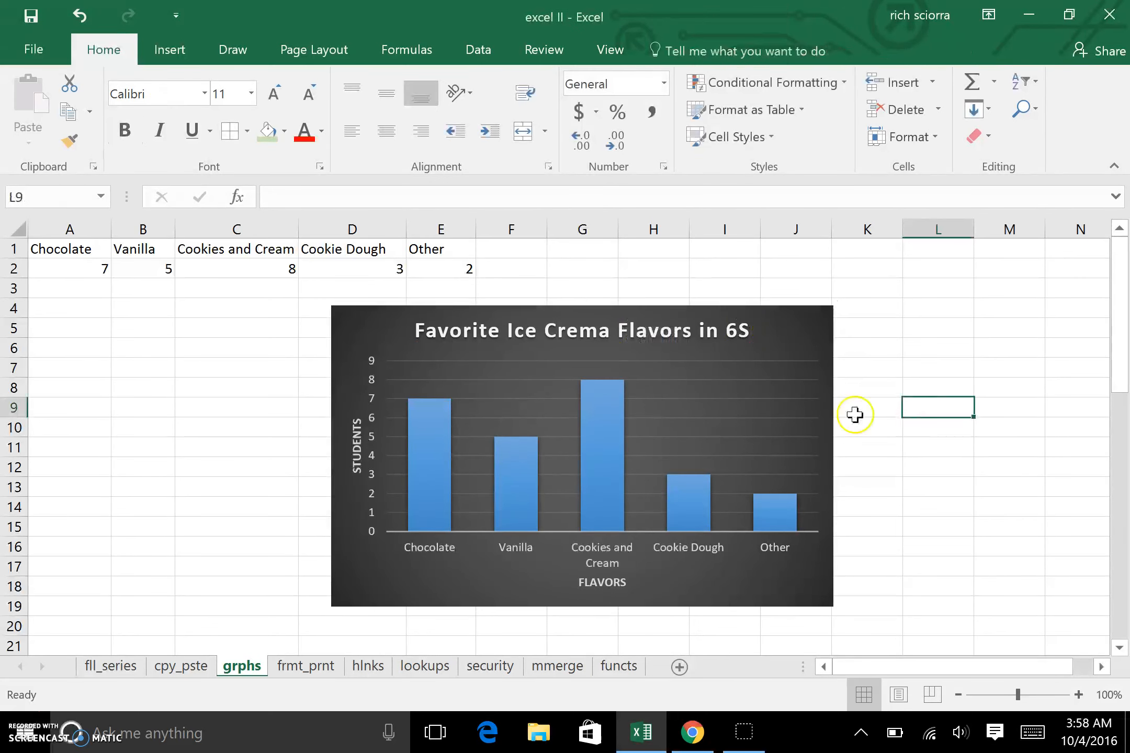
Step: Correct the title's spelling so it reads Favorite Ice Cream Flavors in 6S
click(597, 332)
double_click(597, 332)
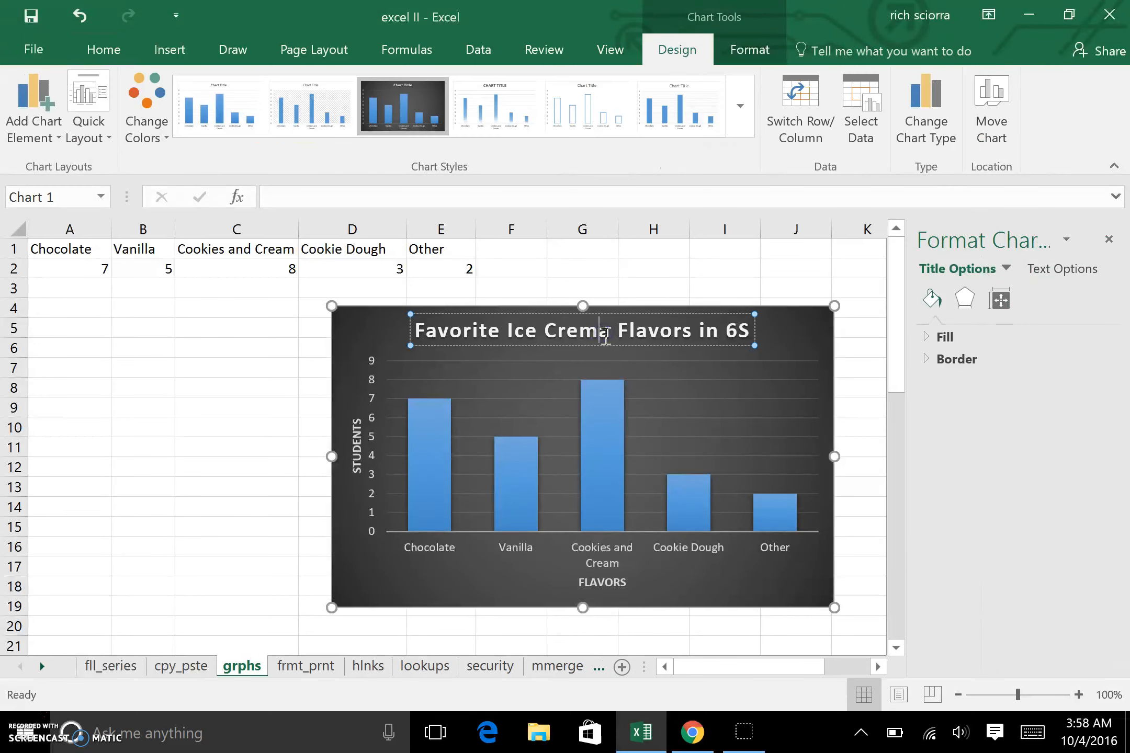
key(BackSpace)
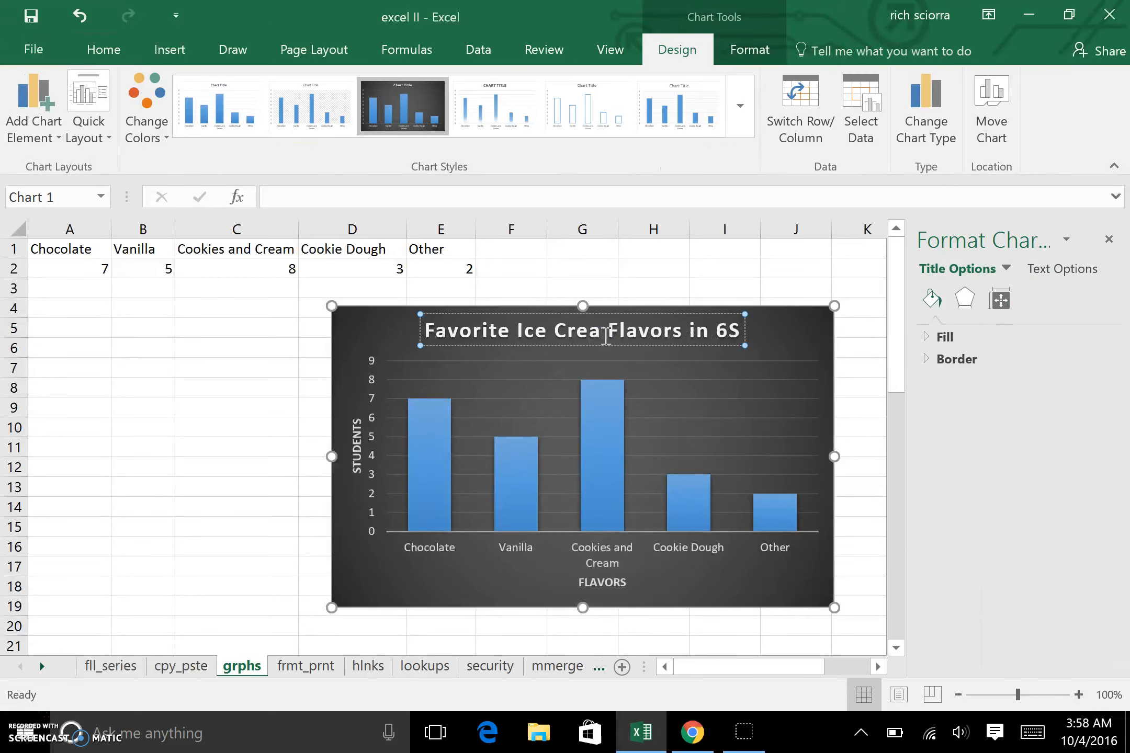
text(m)
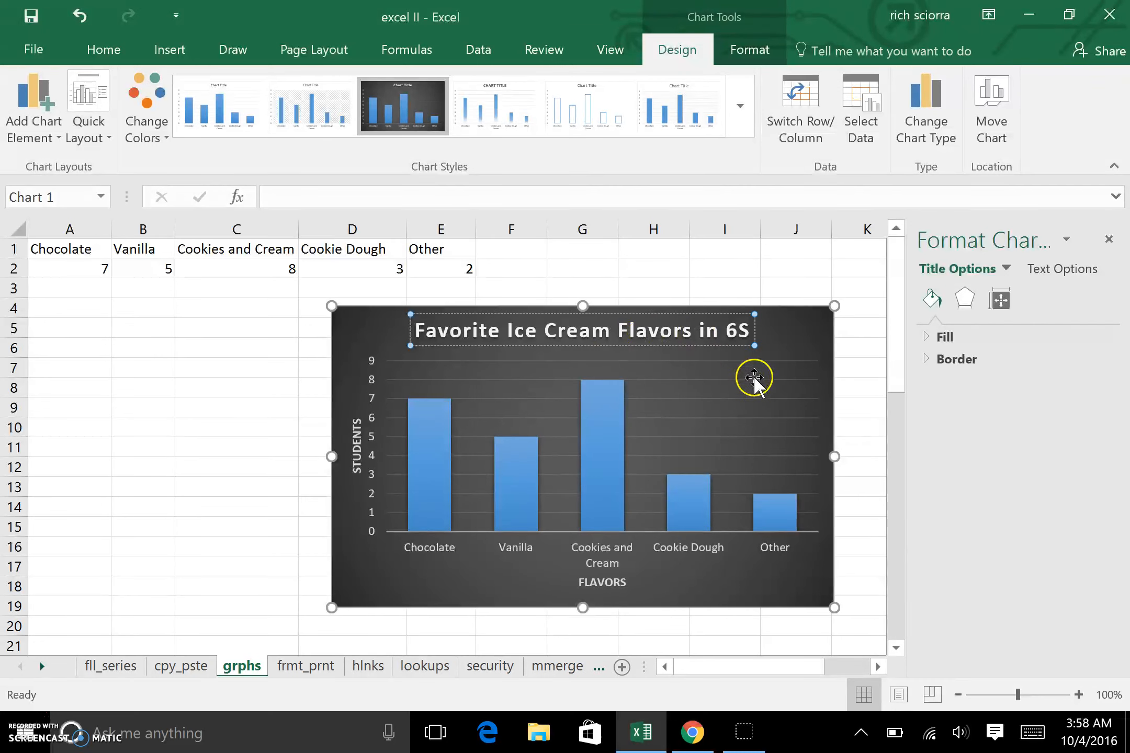
click(749, 396)
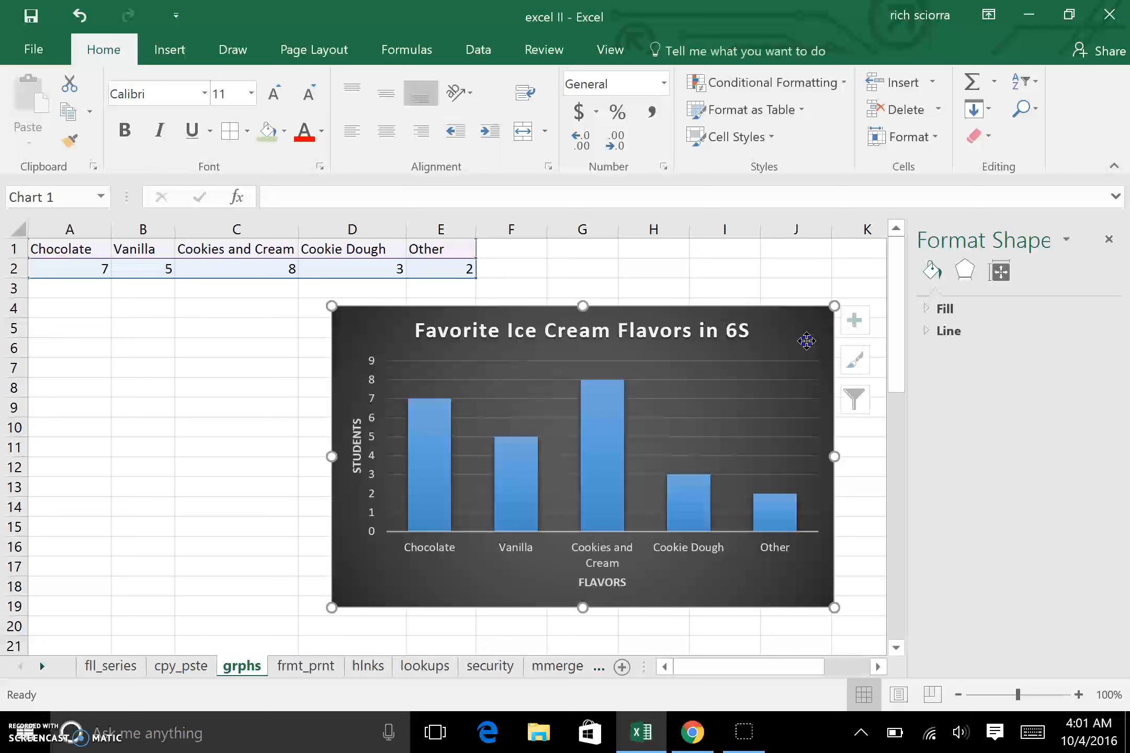
Step: Preview the data label positions available in the chart elements options
click(806, 346)
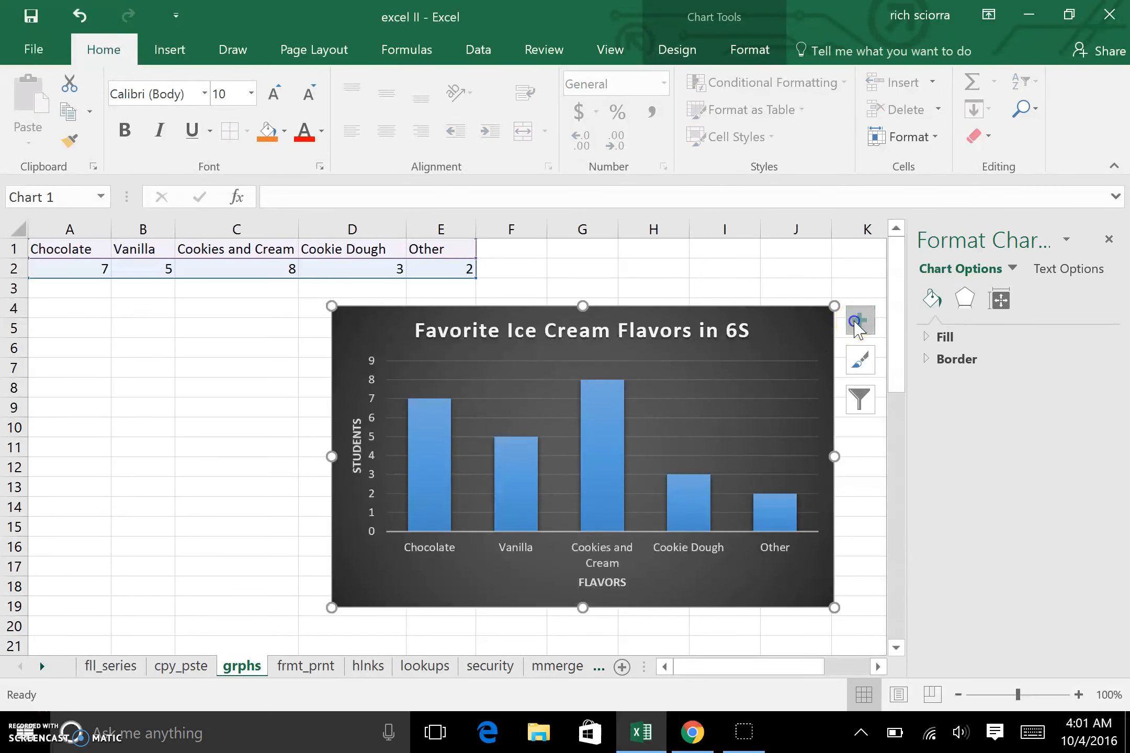
click(856, 322)
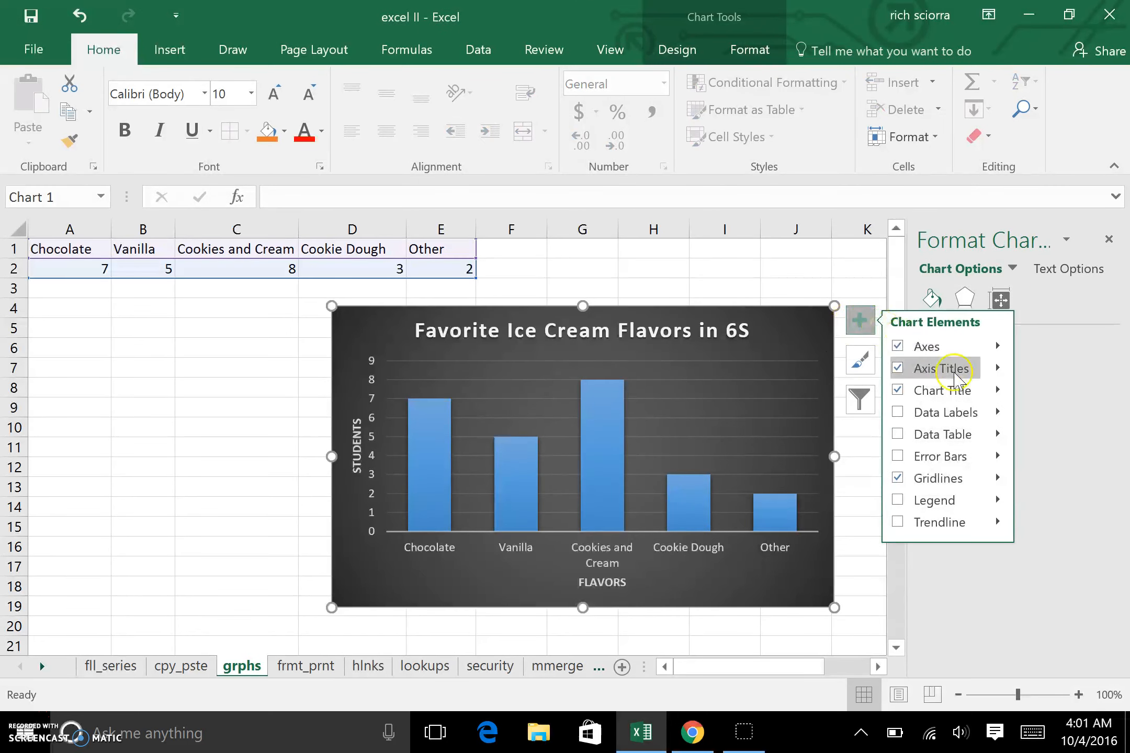
click(953, 387)
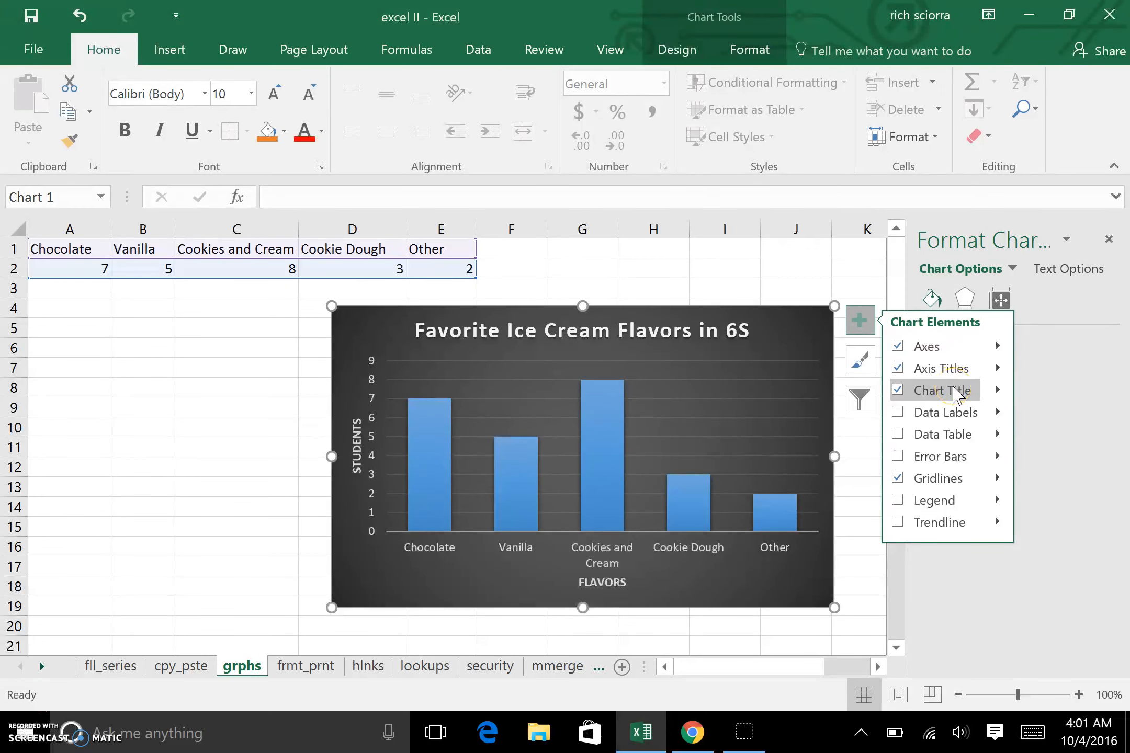
click(947, 413)
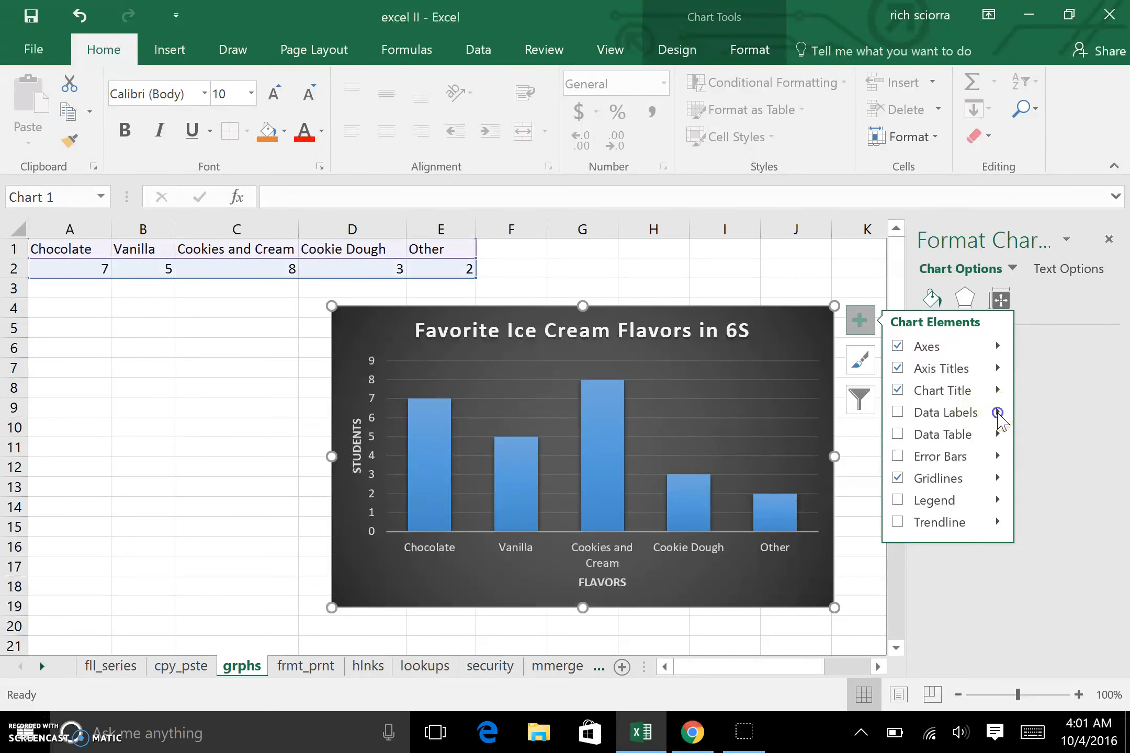
click(998, 415)
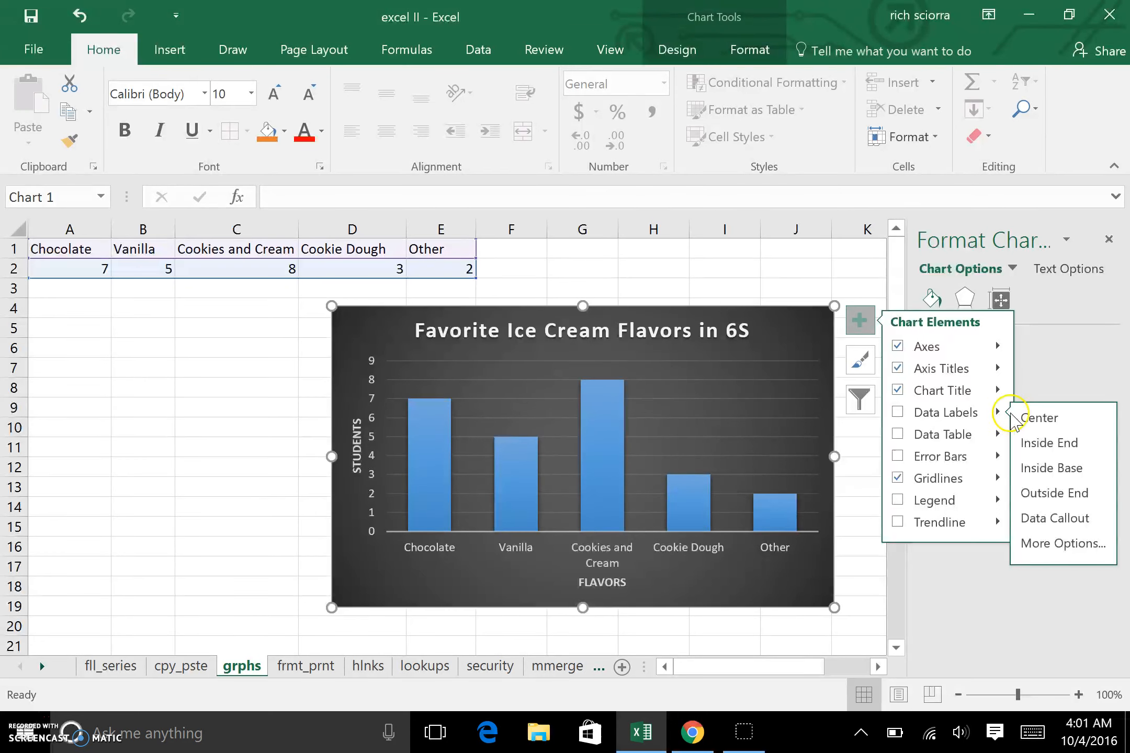
click(1040, 437)
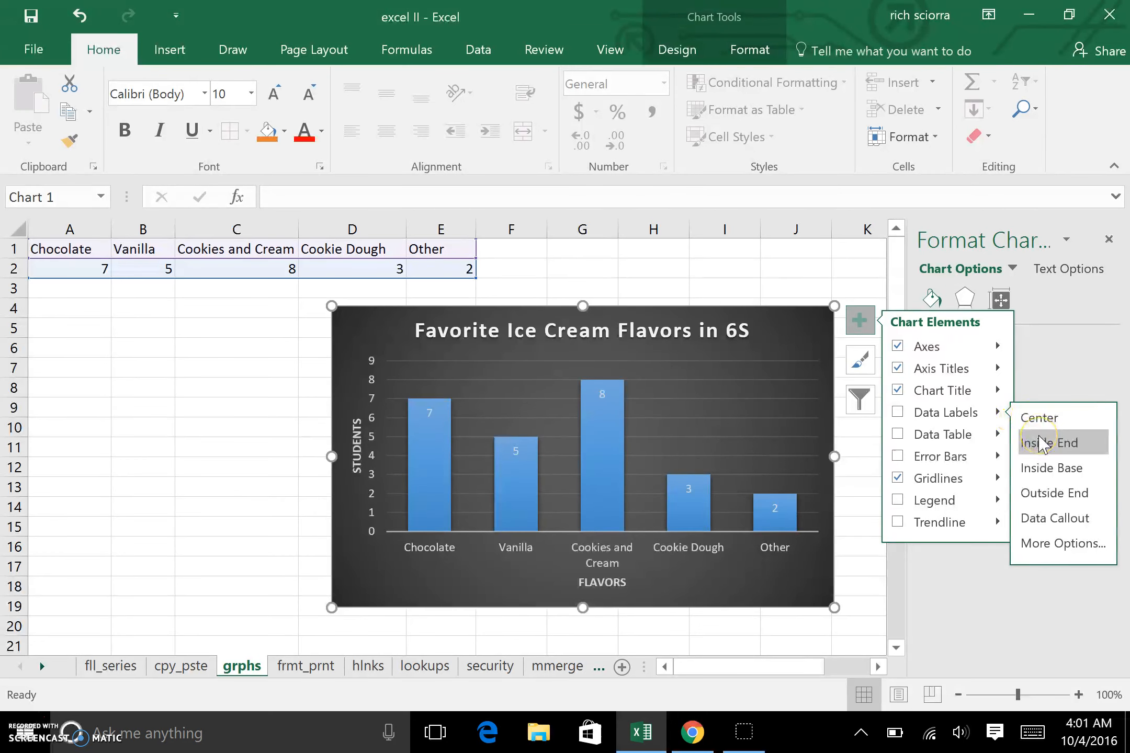
click(1039, 462)
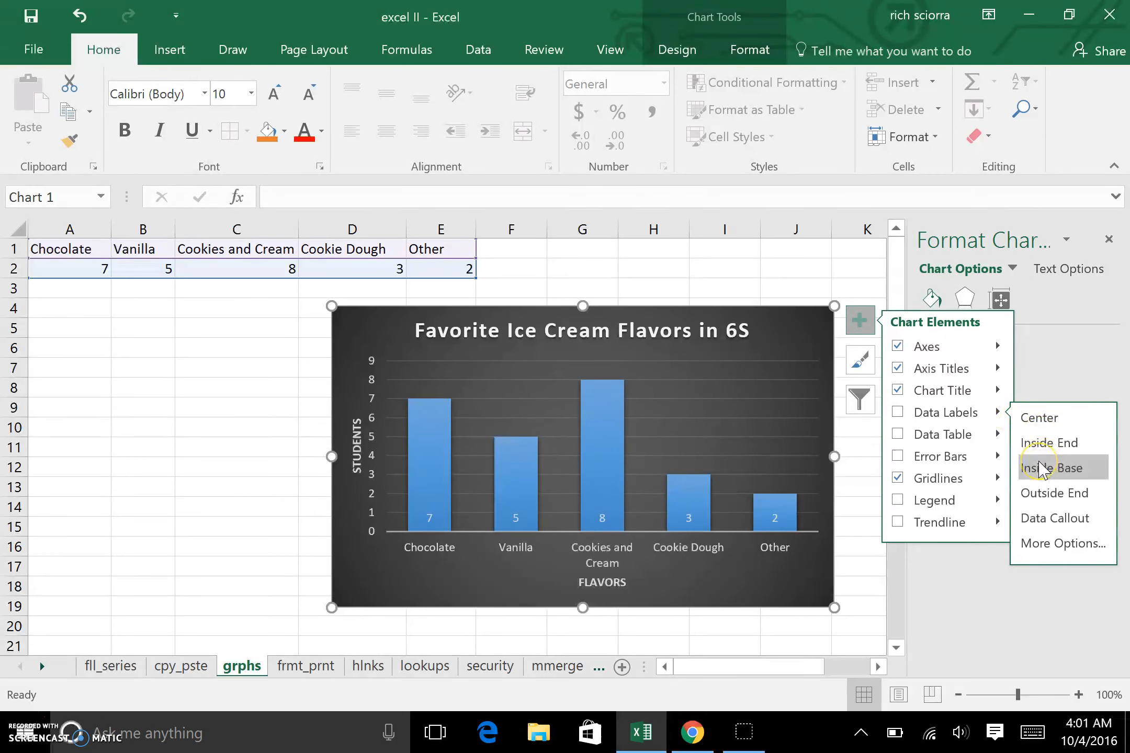
click(1049, 494)
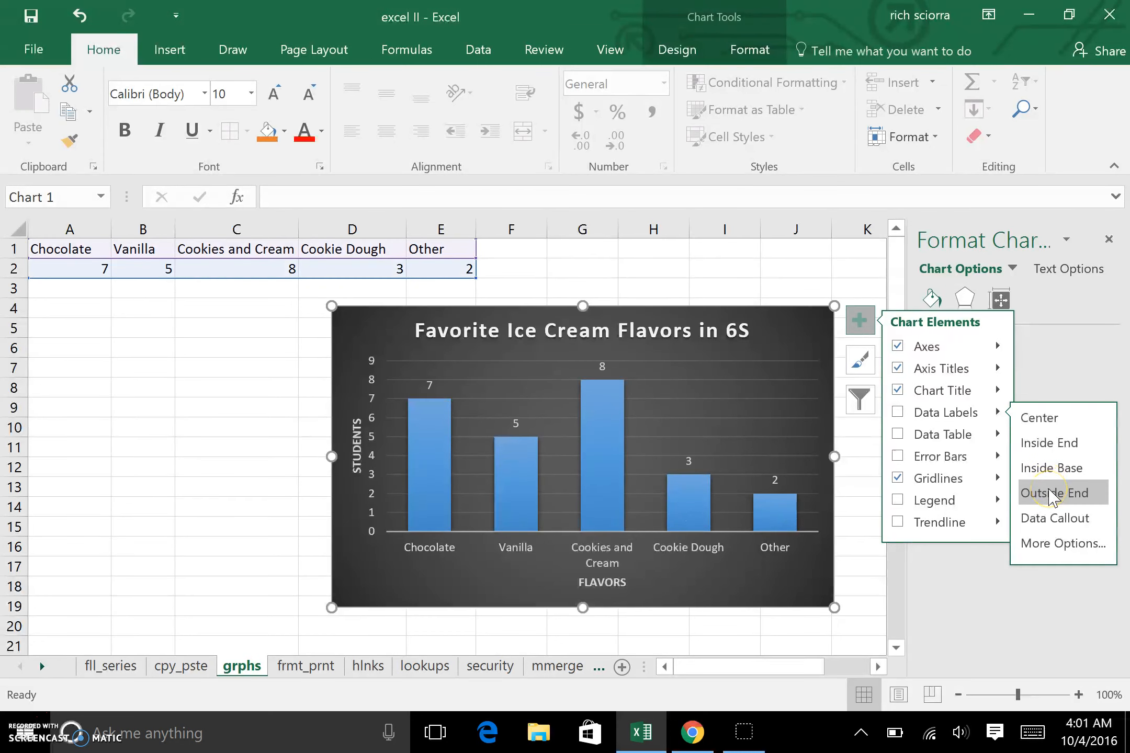
click(1048, 517)
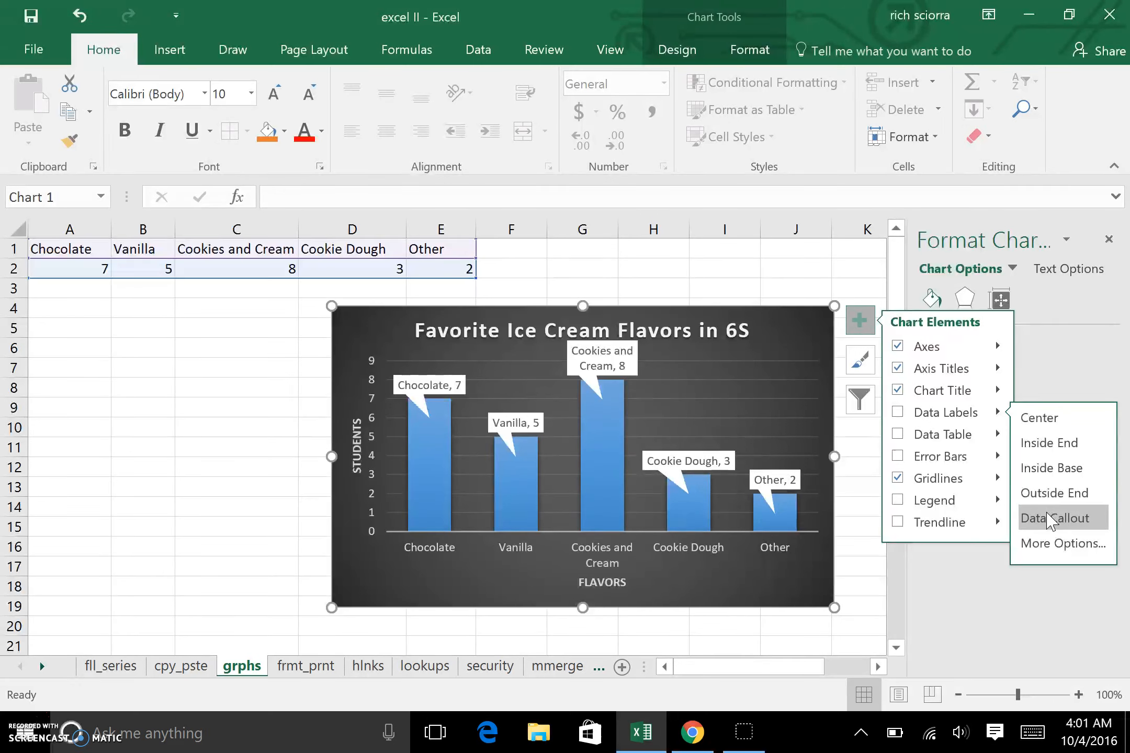
click(1055, 545)
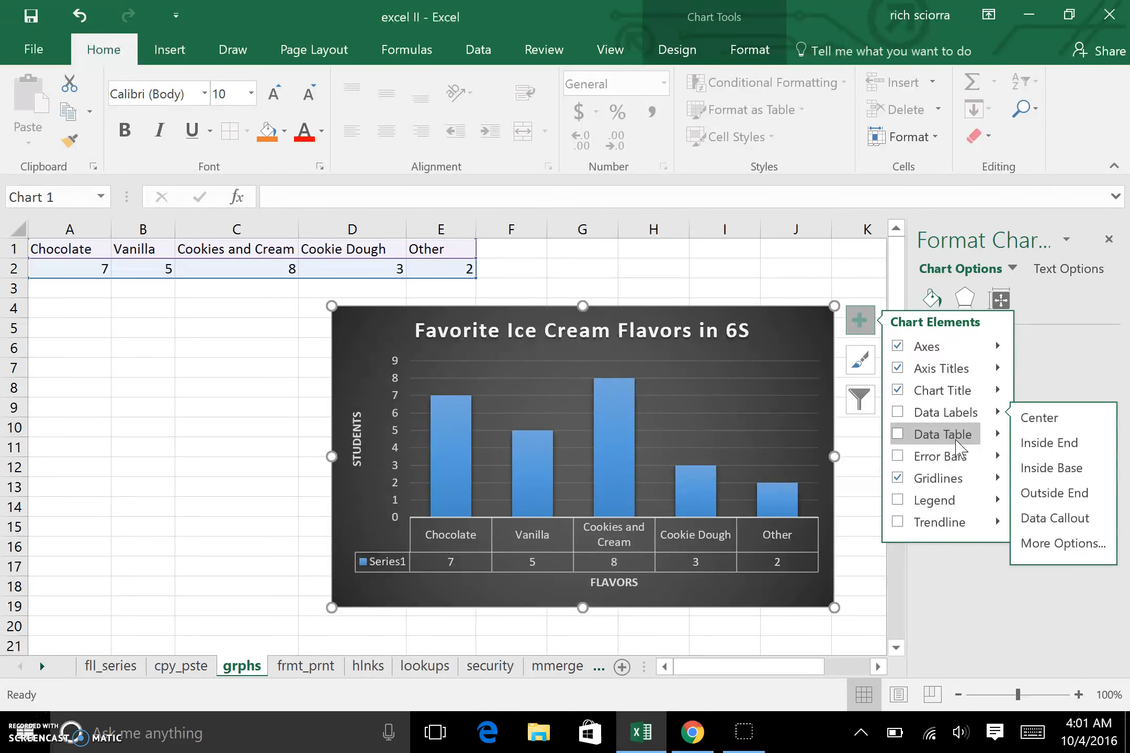
Step: Preview the data table and legend position options and close the chart elements list
click(944, 499)
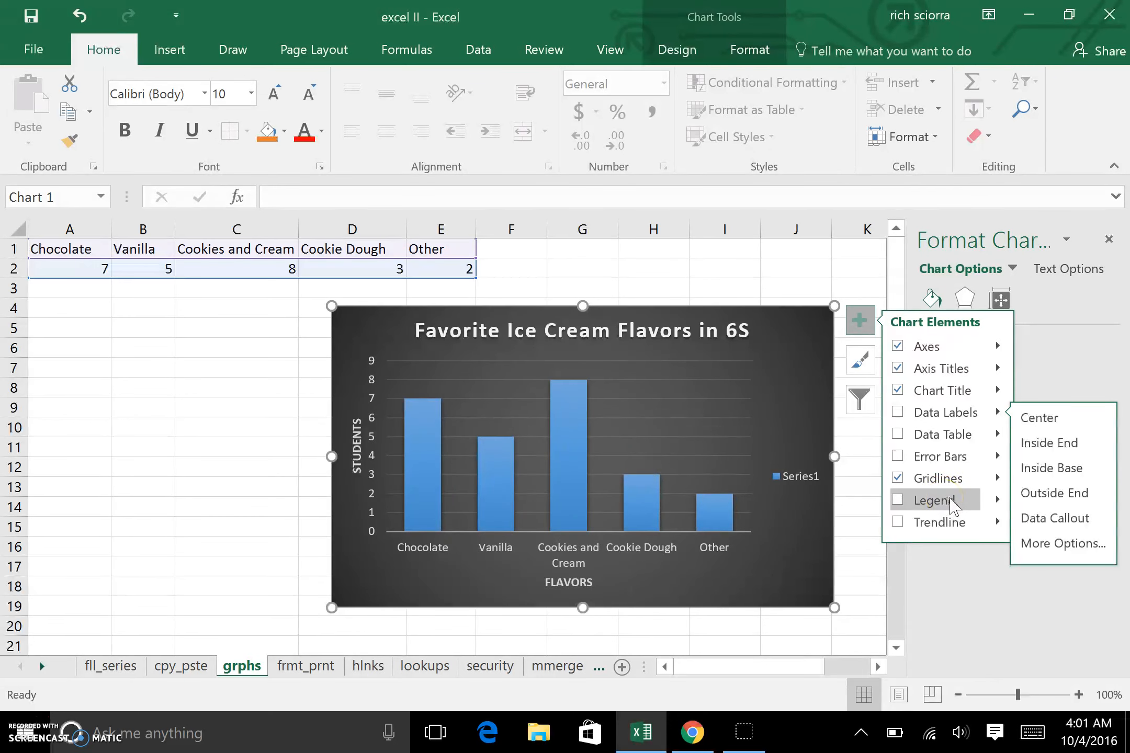
click(997, 501)
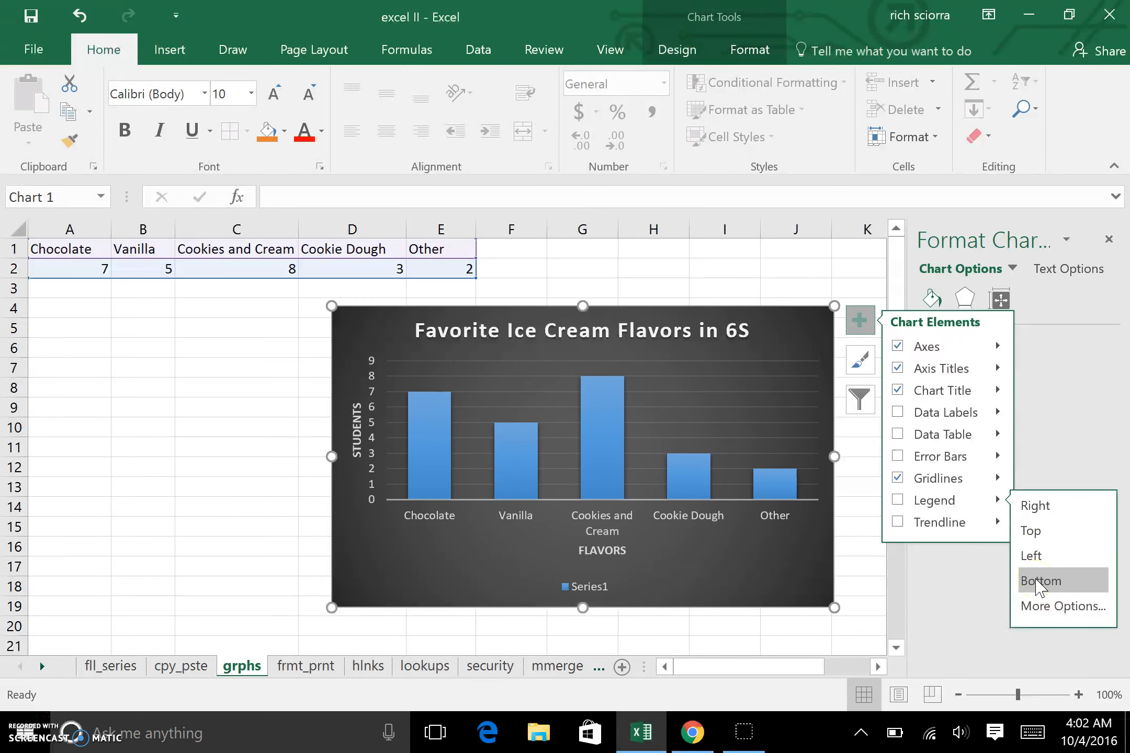
click(1033, 531)
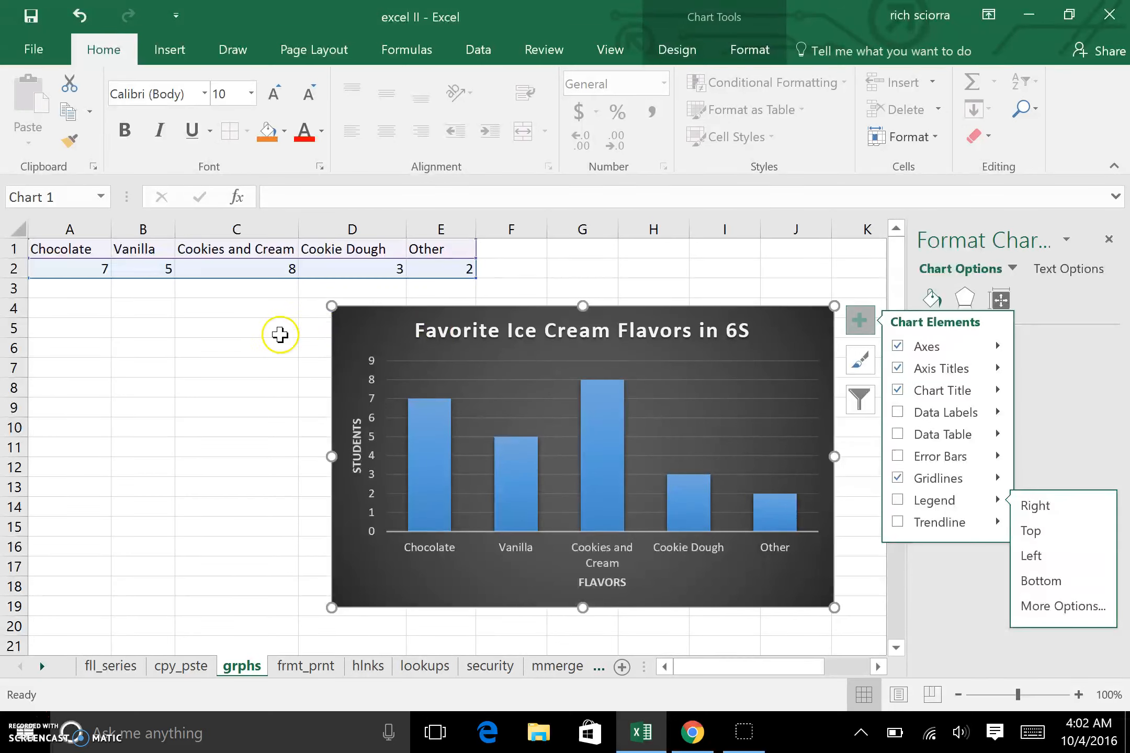
click(282, 336)
Step: Give the chart title gold text and an orange background fill
click(806, 341)
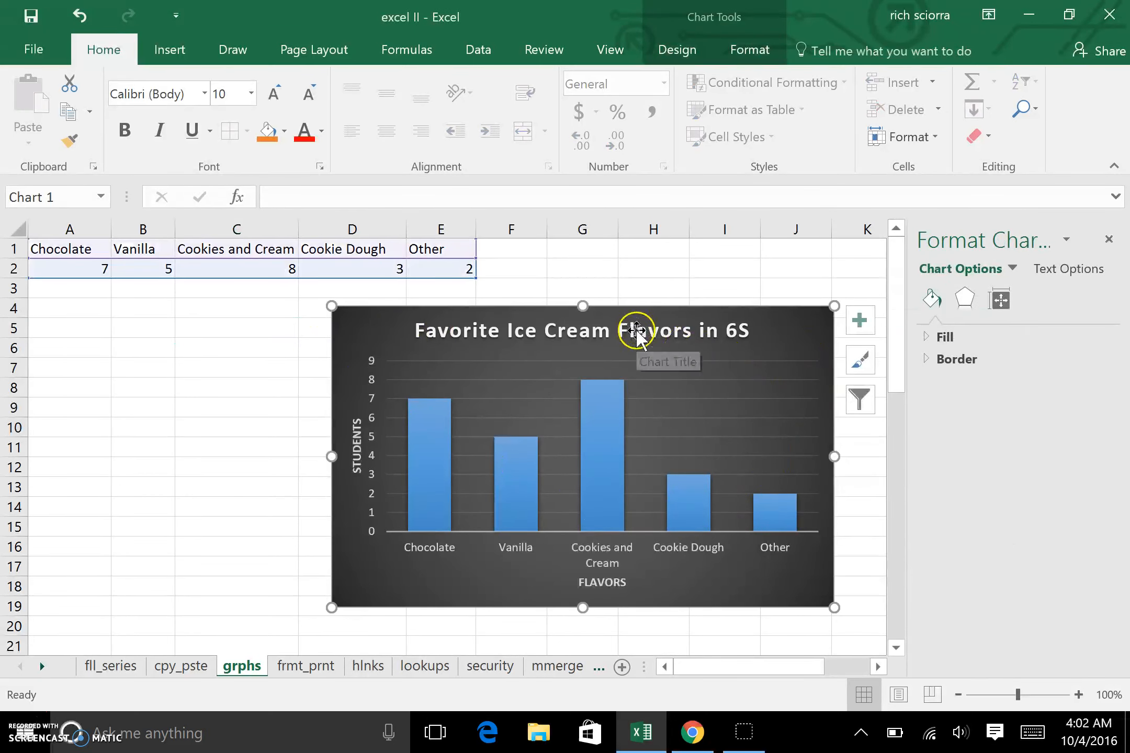
click(639, 330)
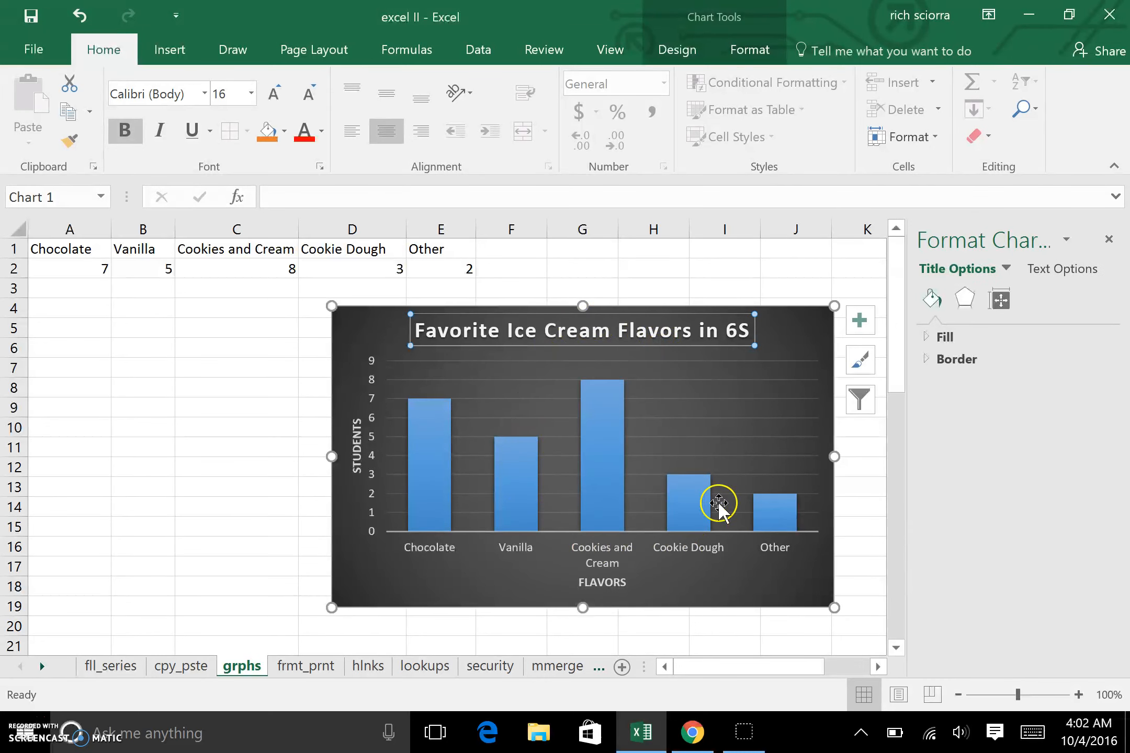
mouse_move(609, 514)
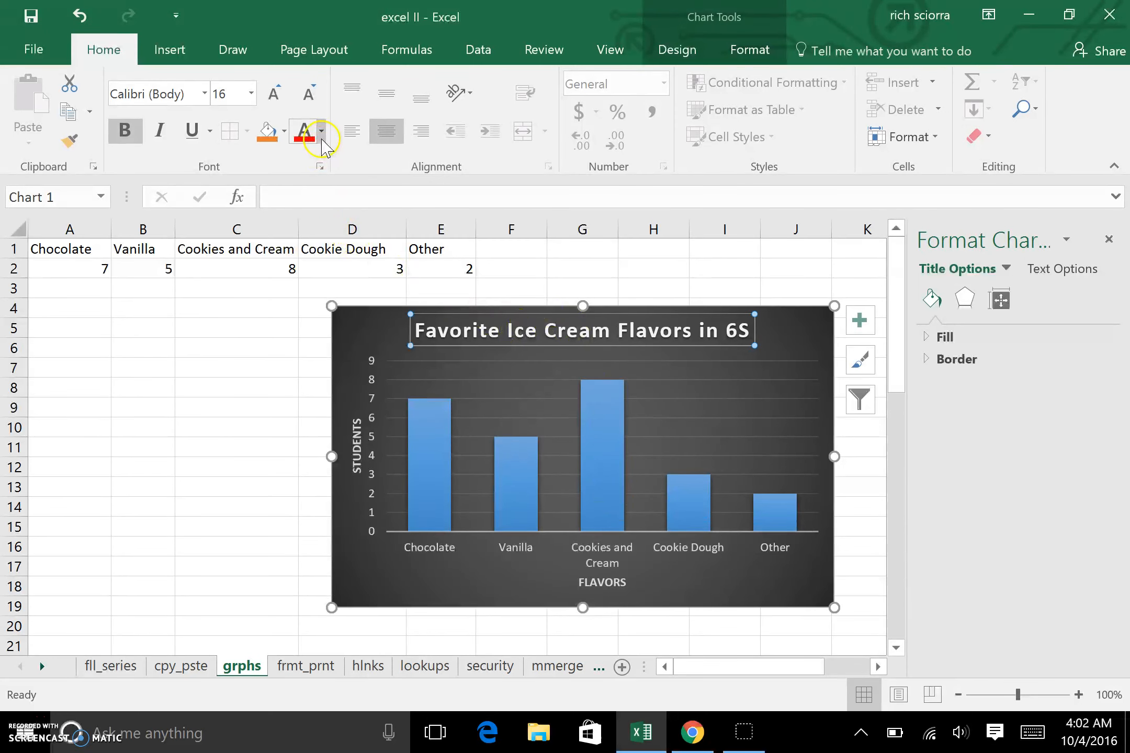
click(322, 137)
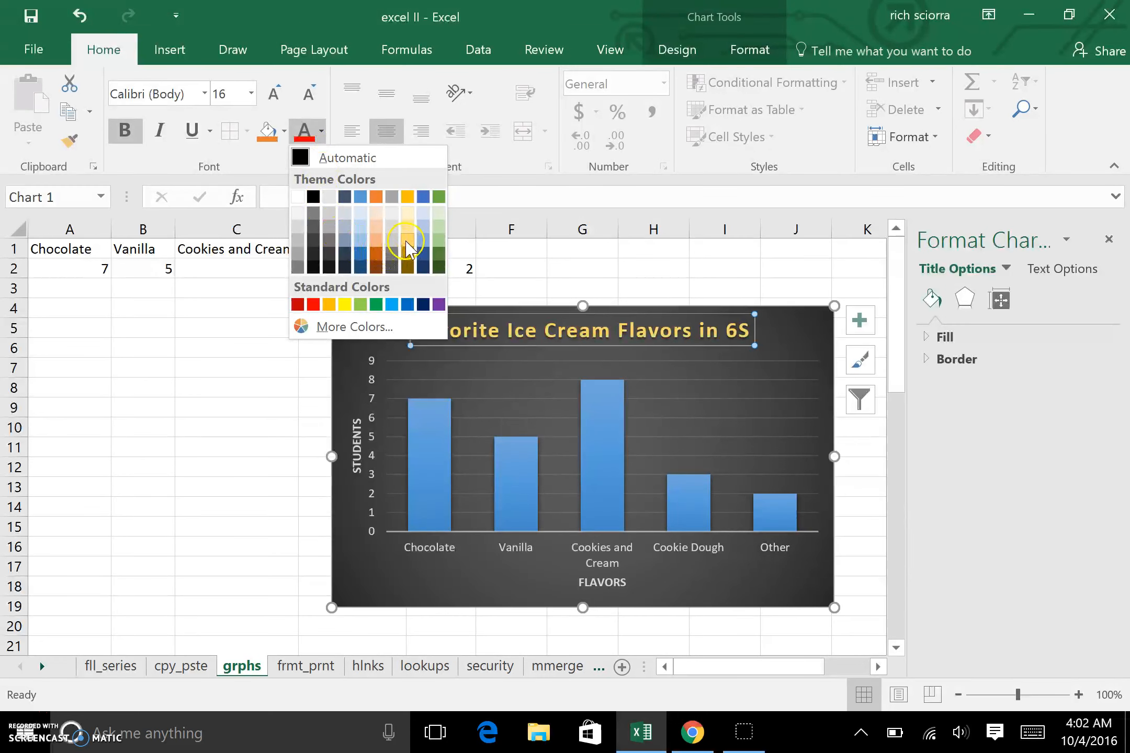
click(406, 242)
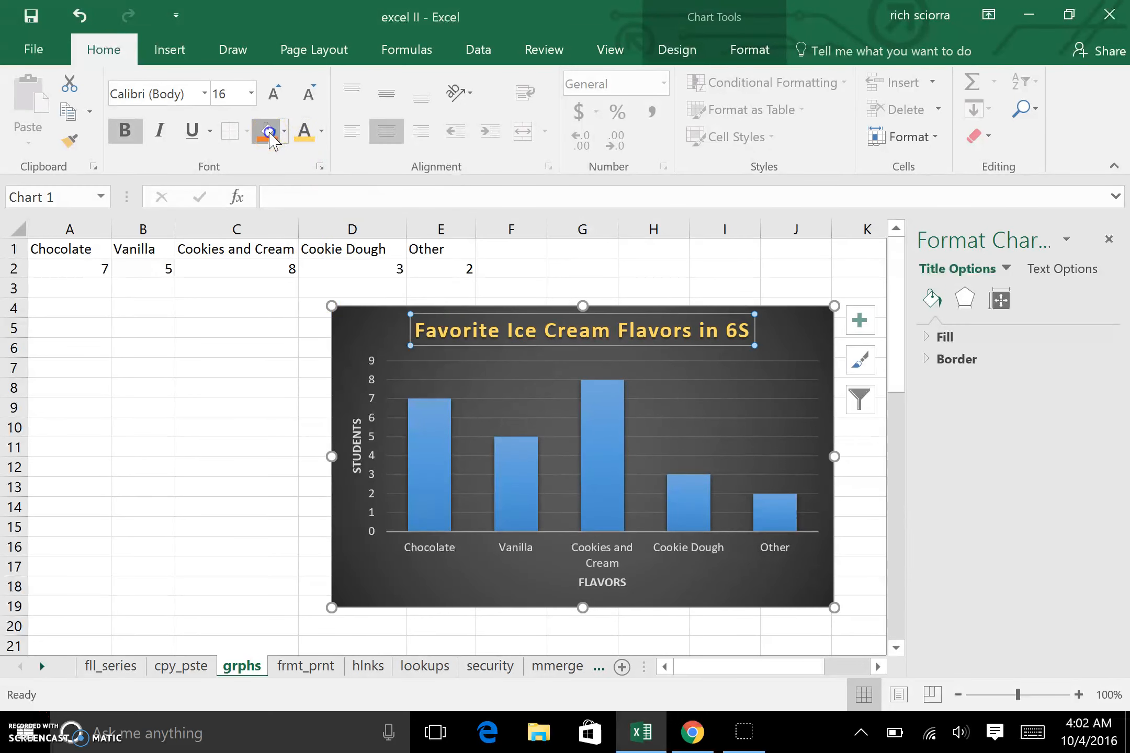
click(268, 131)
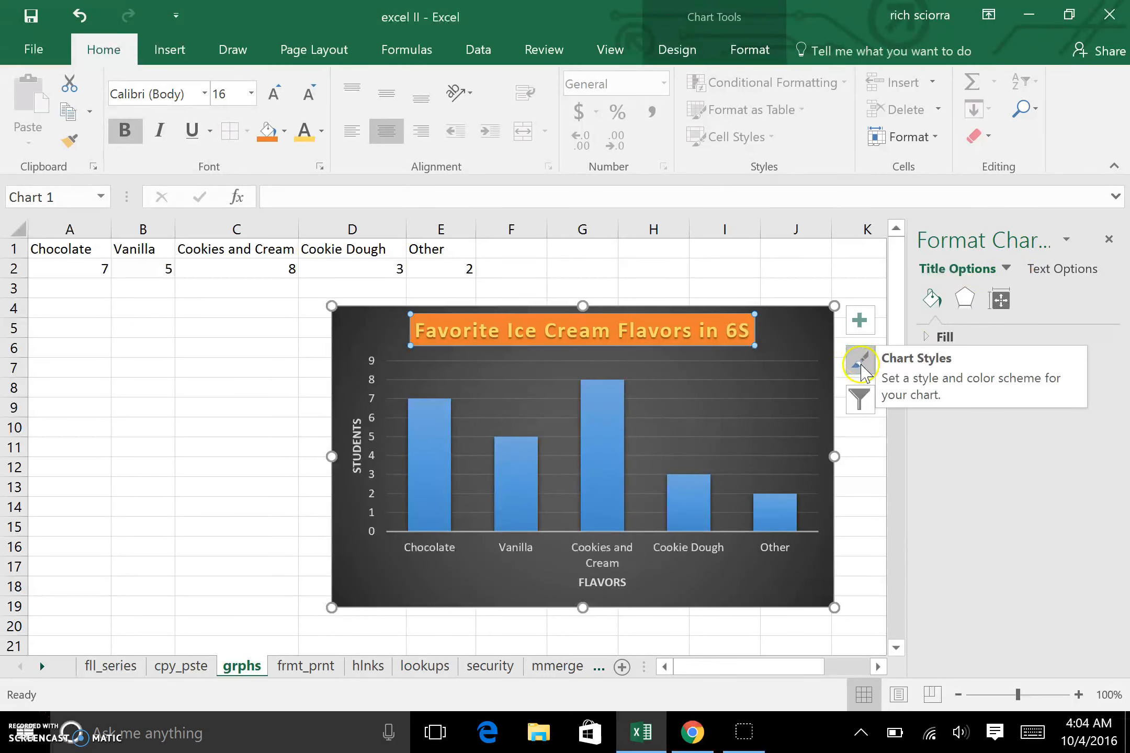
Step: Apply an outer offset shadow preset to the chart title and set the shadow transparency to 19%
click(931, 337)
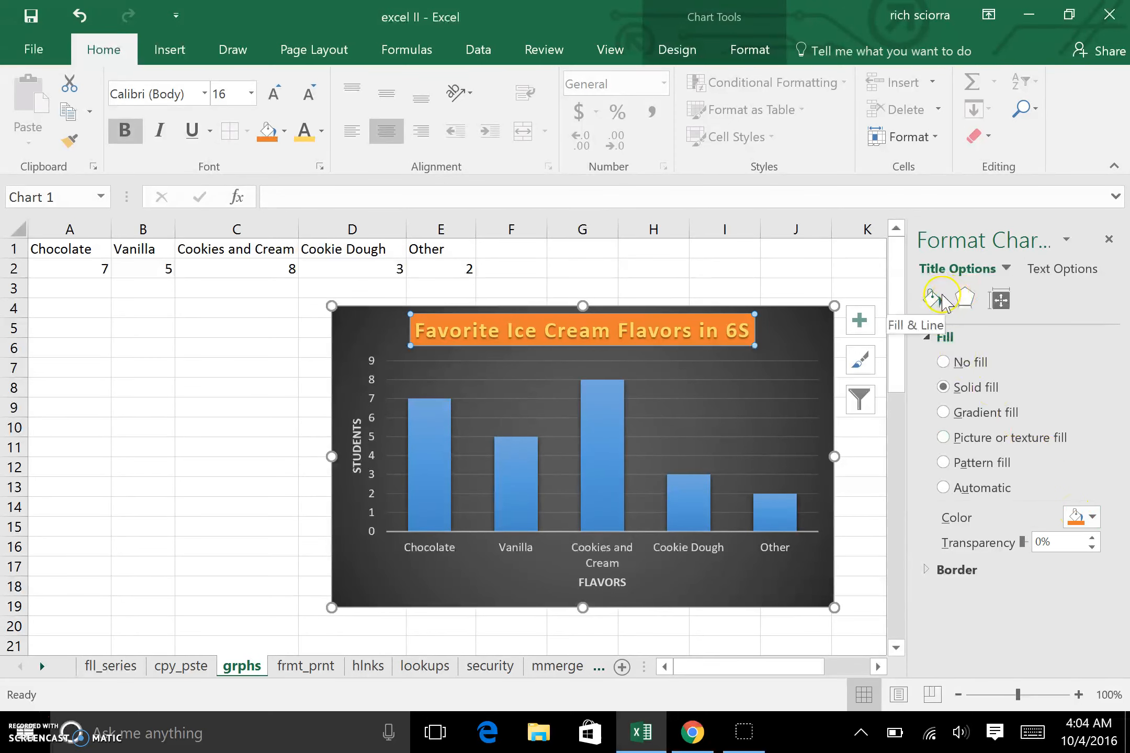
click(964, 299)
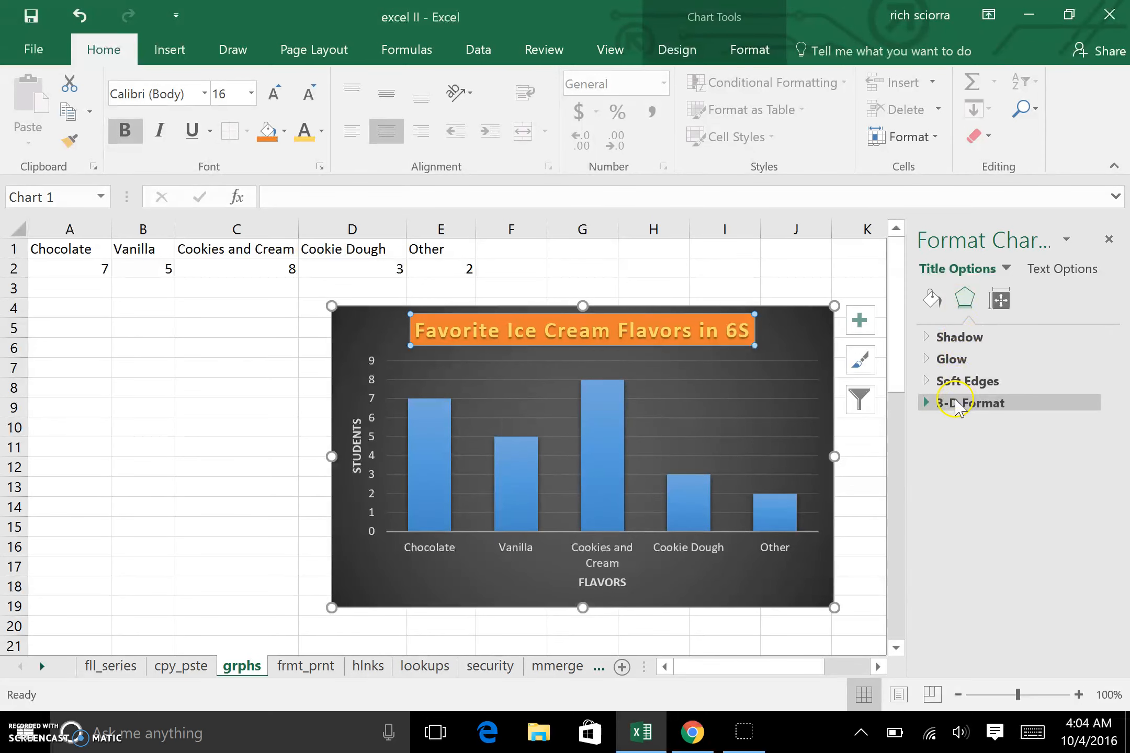
click(925, 338)
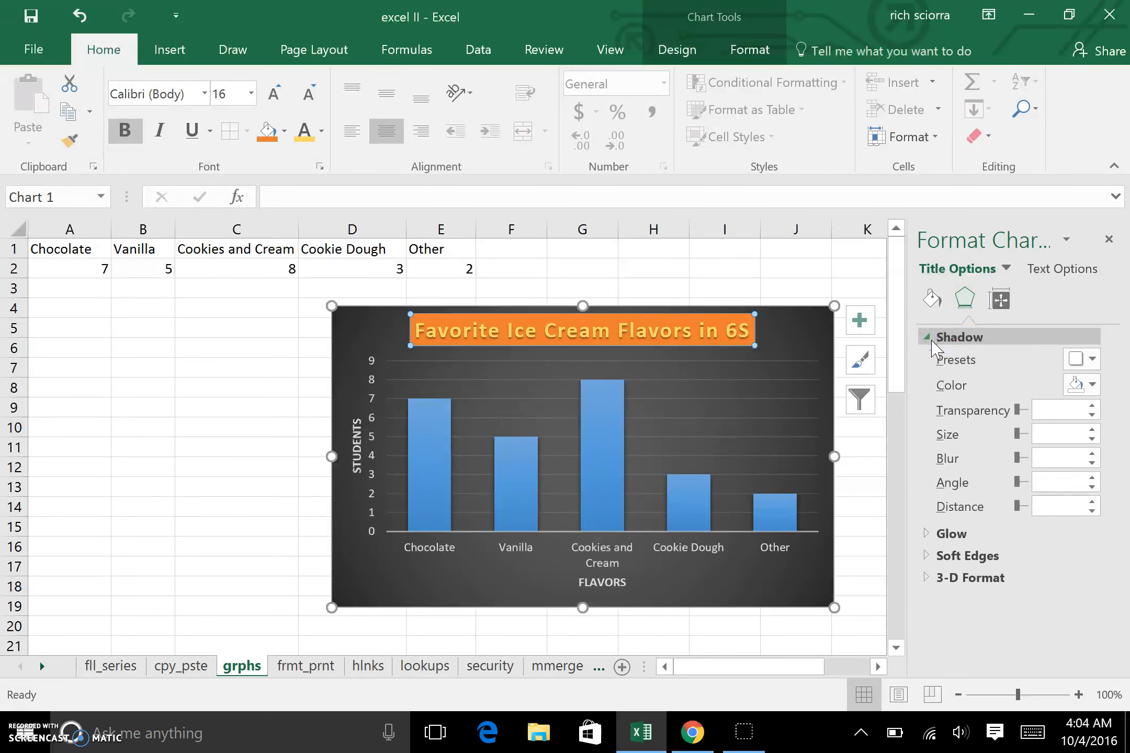
click(1091, 359)
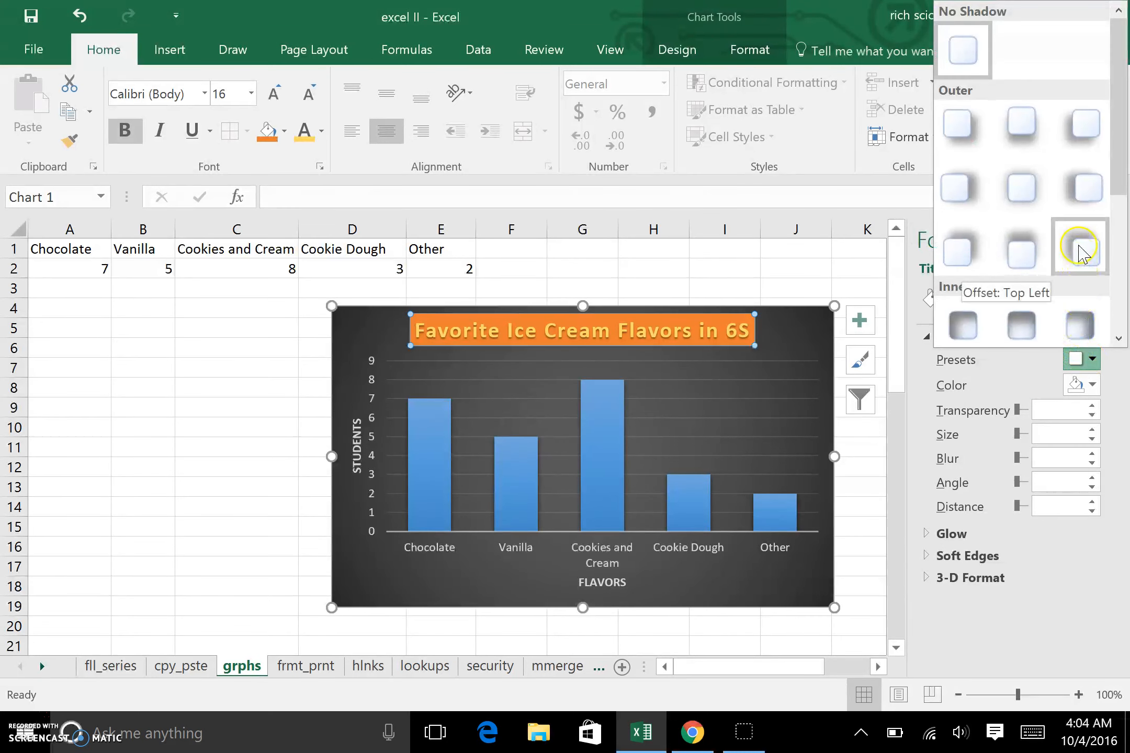
click(1028, 252)
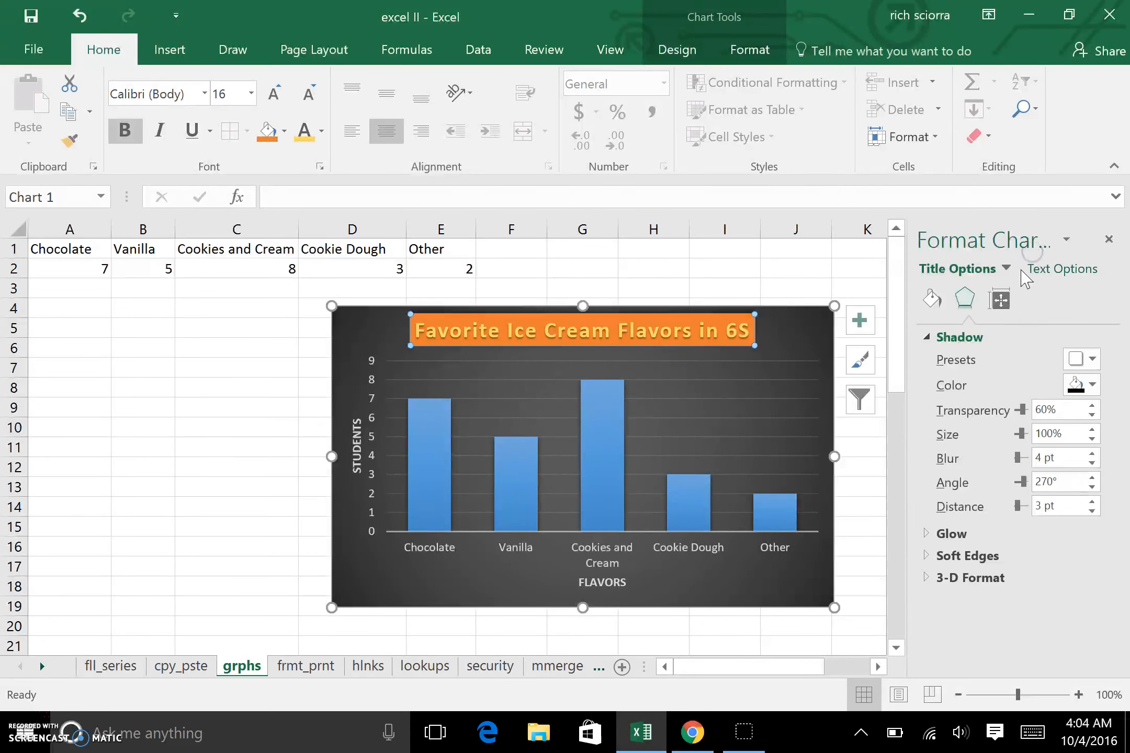
drag(1025, 410, 1019, 410)
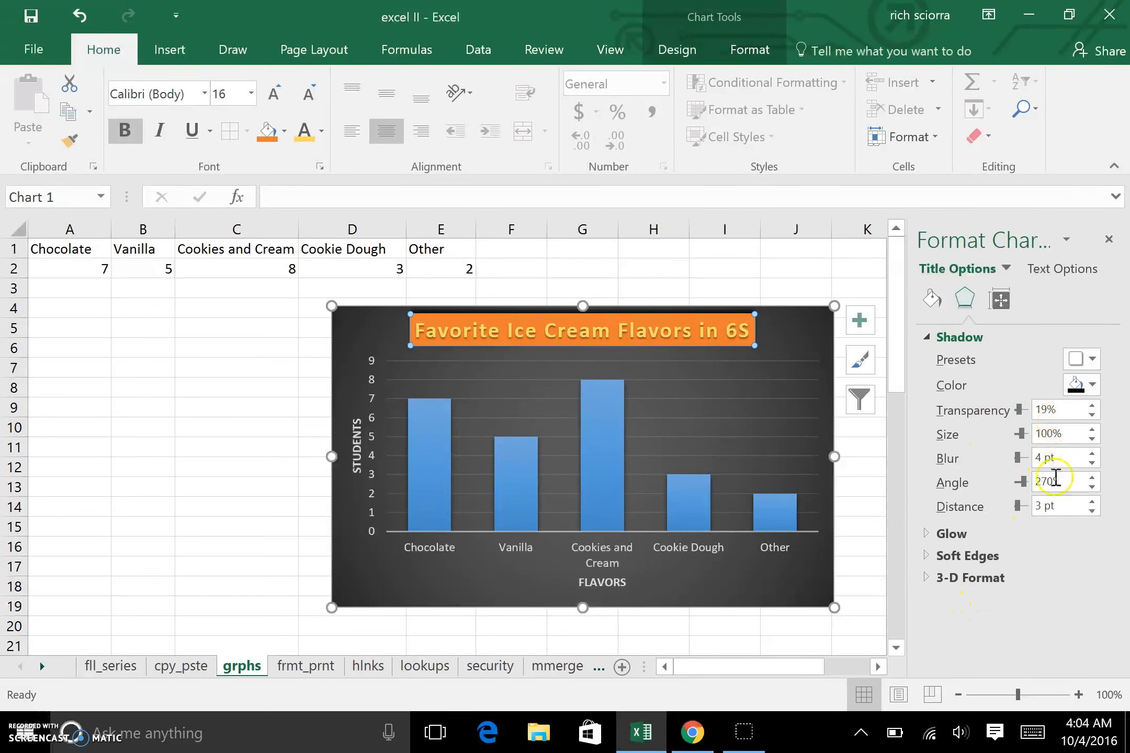
Step: Switch the chart title's text fill to a gradient fill
click(938, 533)
click(934, 533)
click(1001, 300)
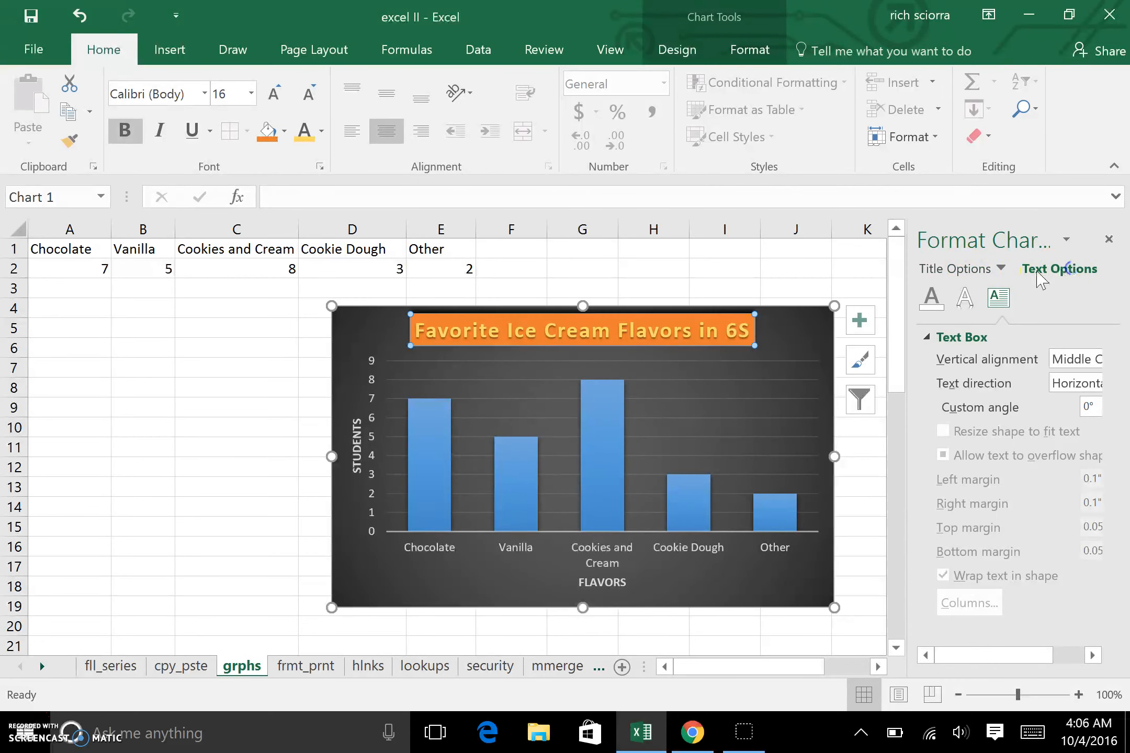
click(986, 269)
click(1052, 272)
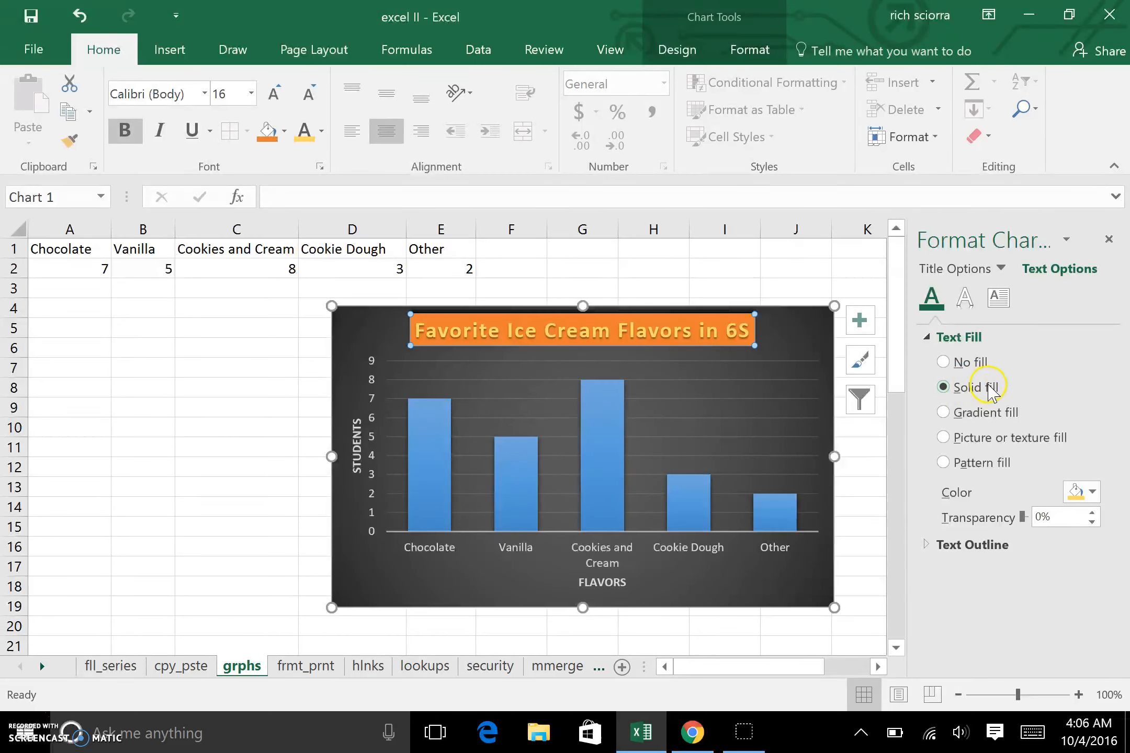
click(943, 413)
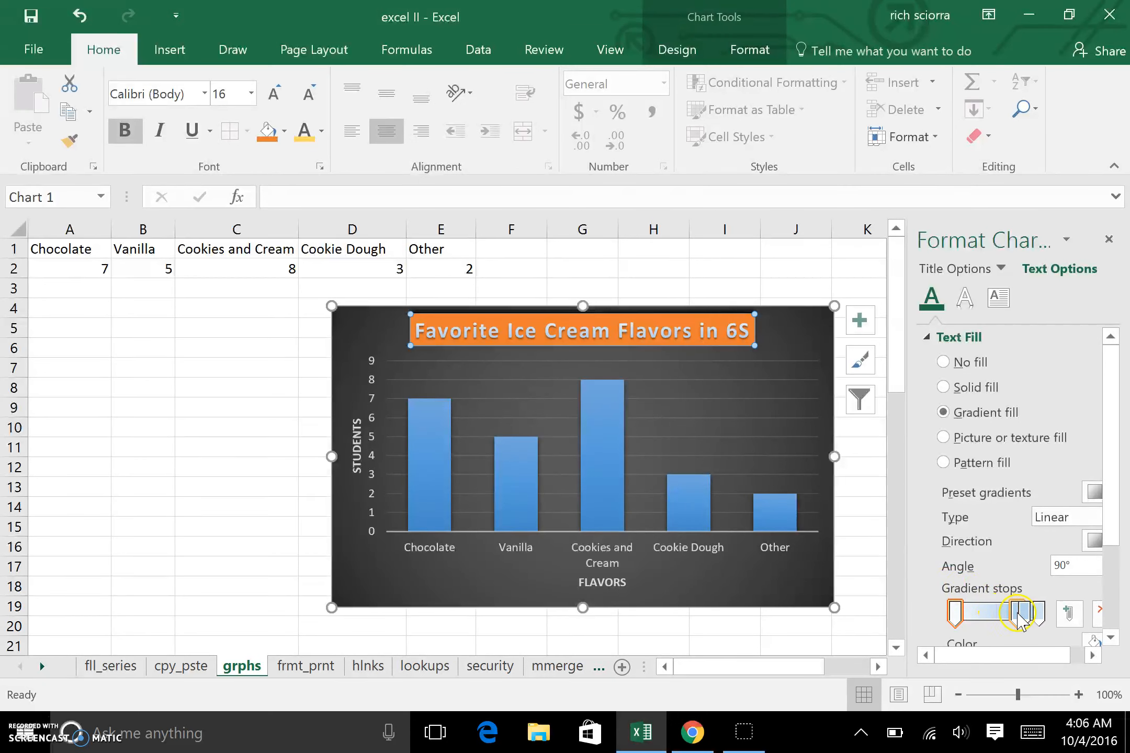
drag(1112, 481, 1118, 575)
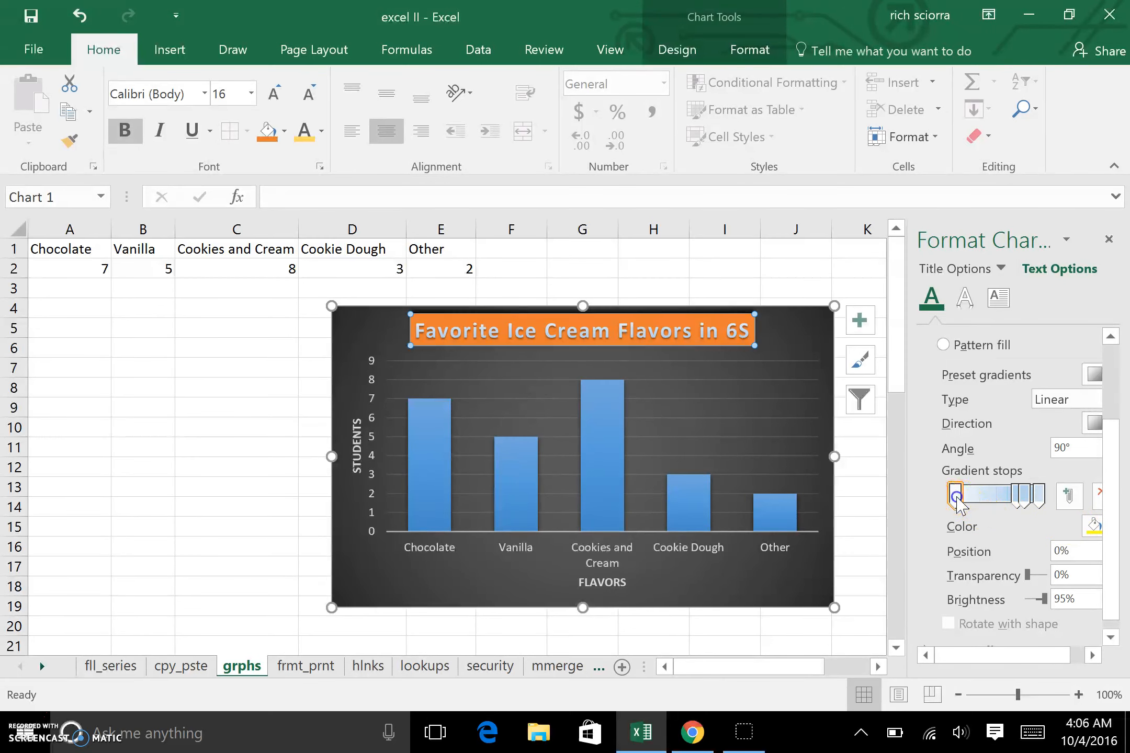
Step: Color the first gradient stop yellow and a moved middle gradient stop red
click(1094, 526)
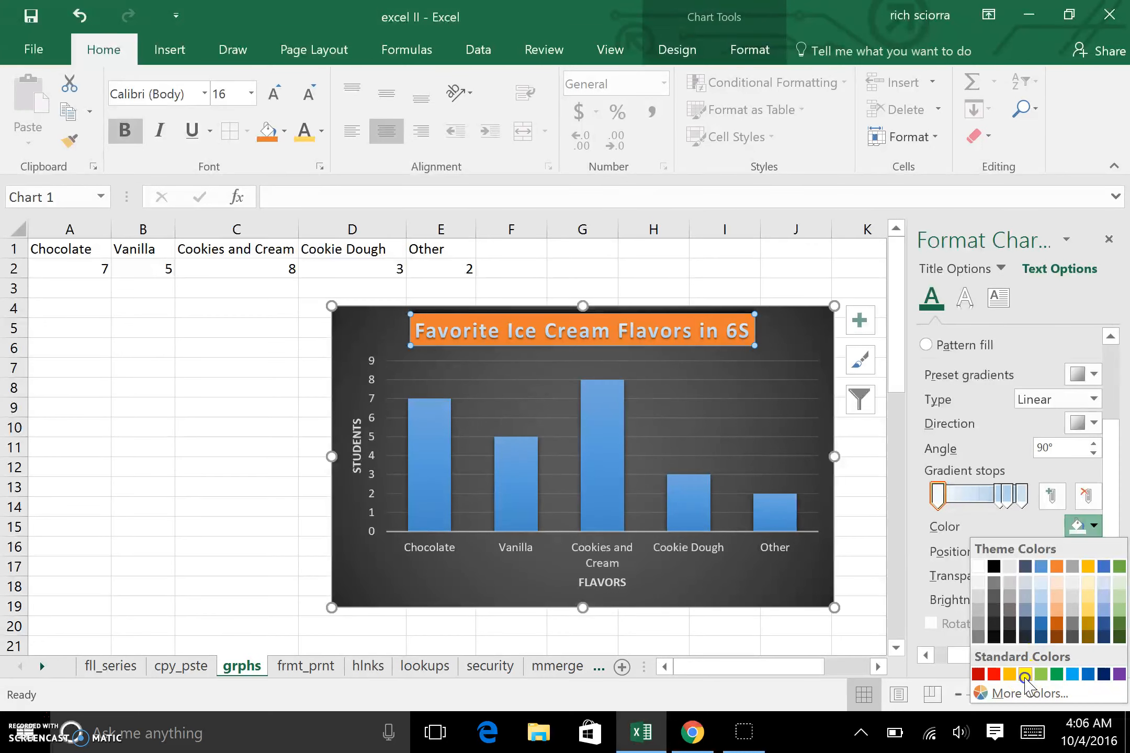
click(1025, 674)
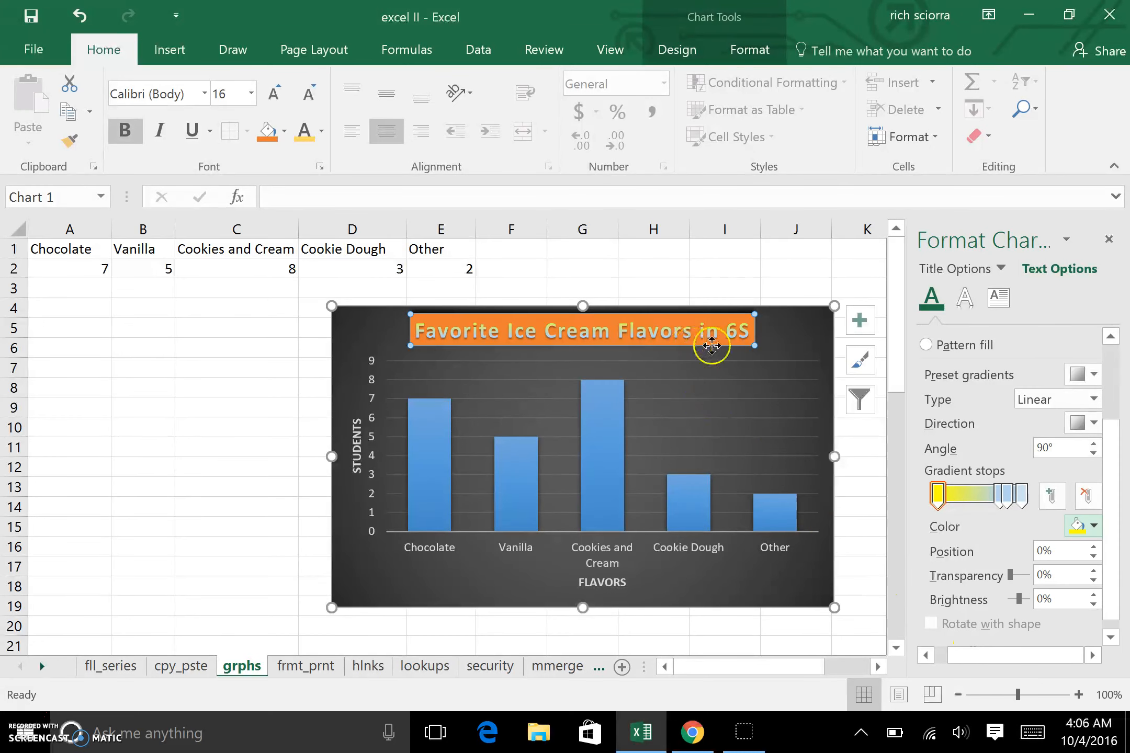
drag(1003, 498, 1023, 502)
click(999, 496)
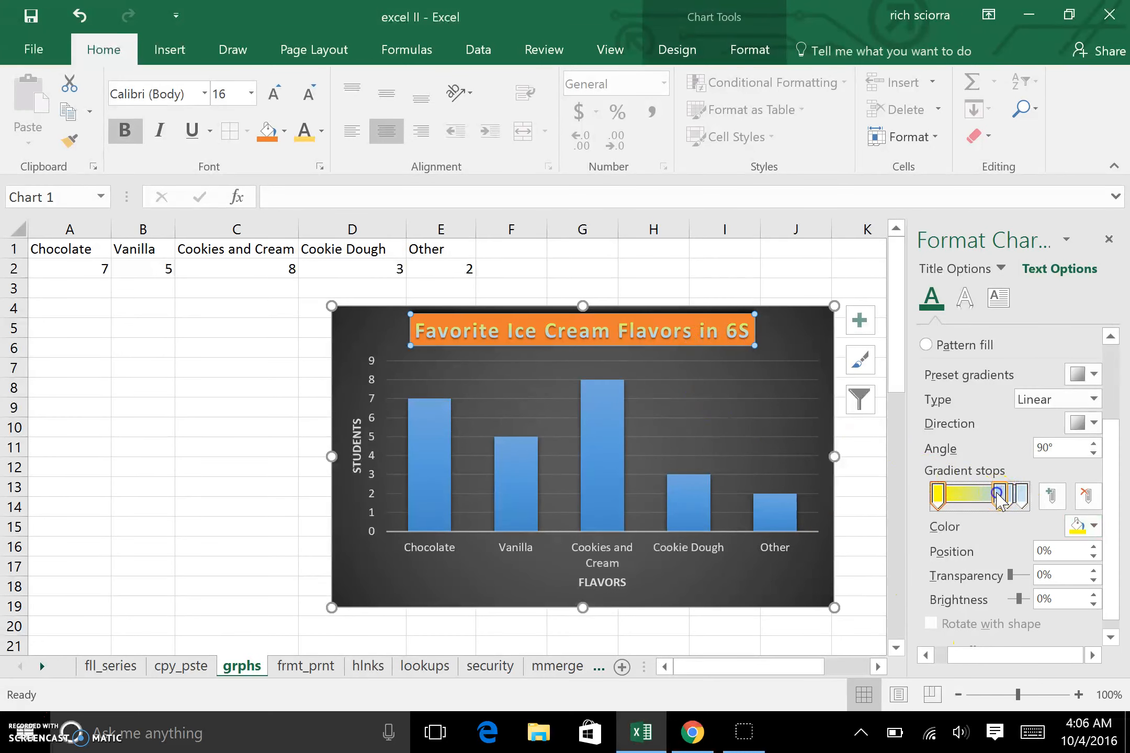
click(1094, 525)
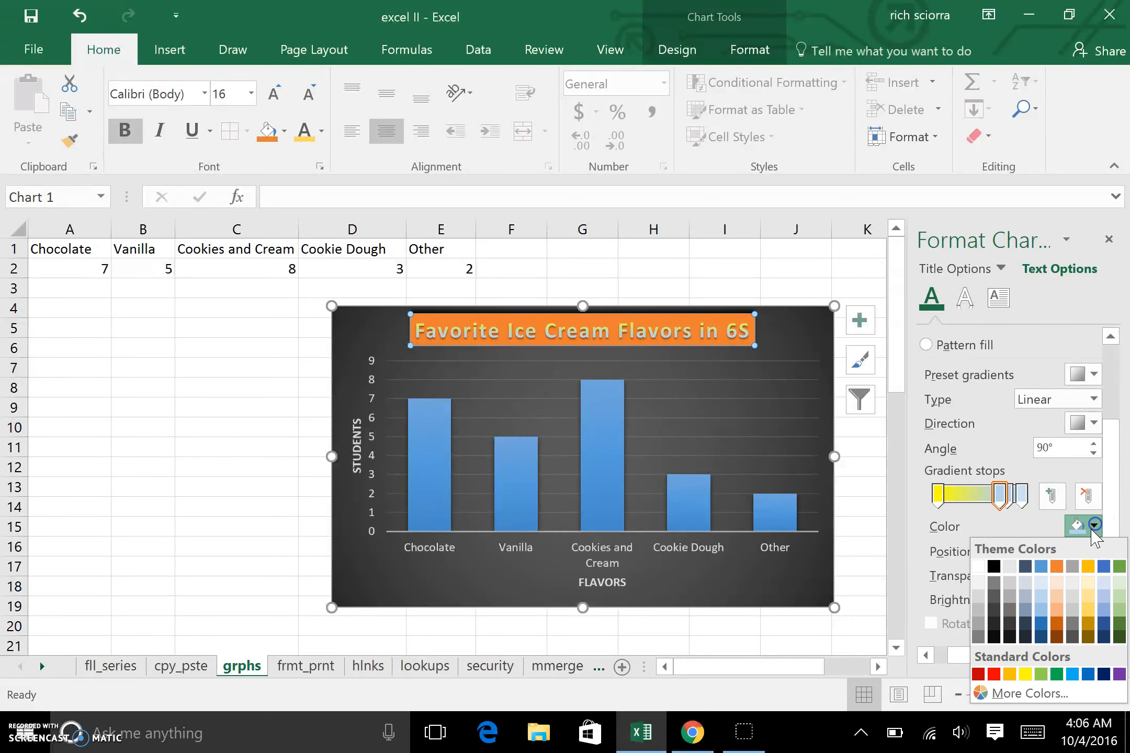
click(998, 673)
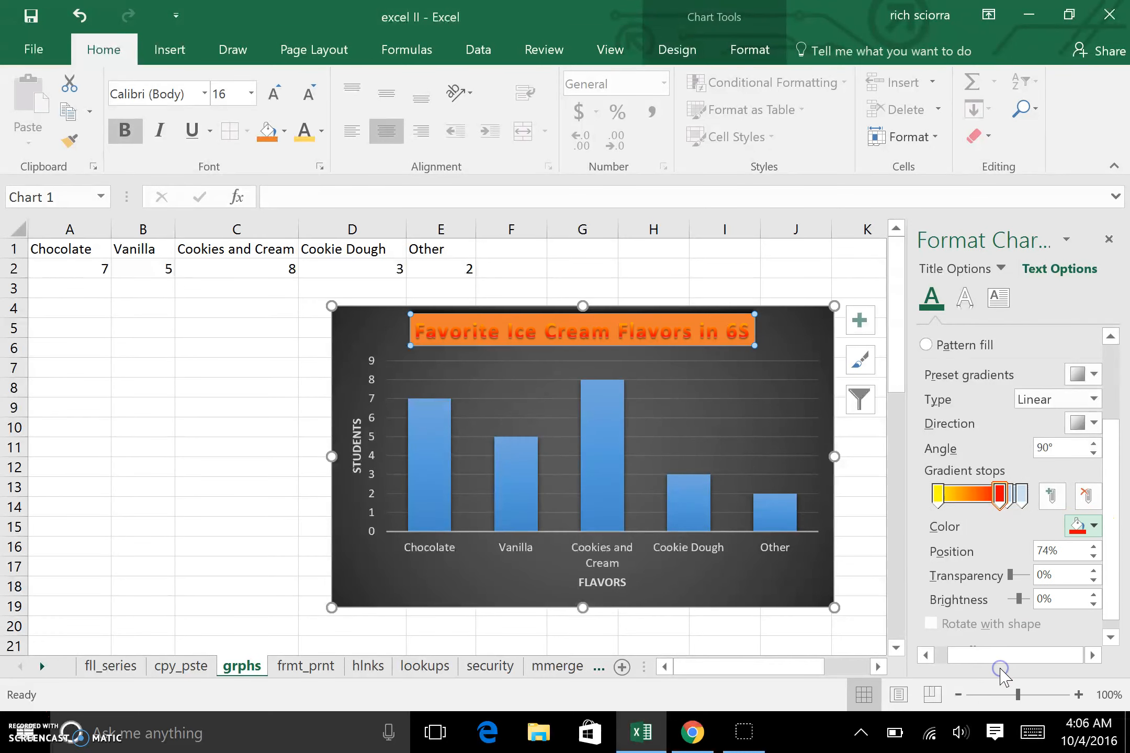
Step: Color the last gradient stop black and remove the red middle stop from the gradient
click(1021, 496)
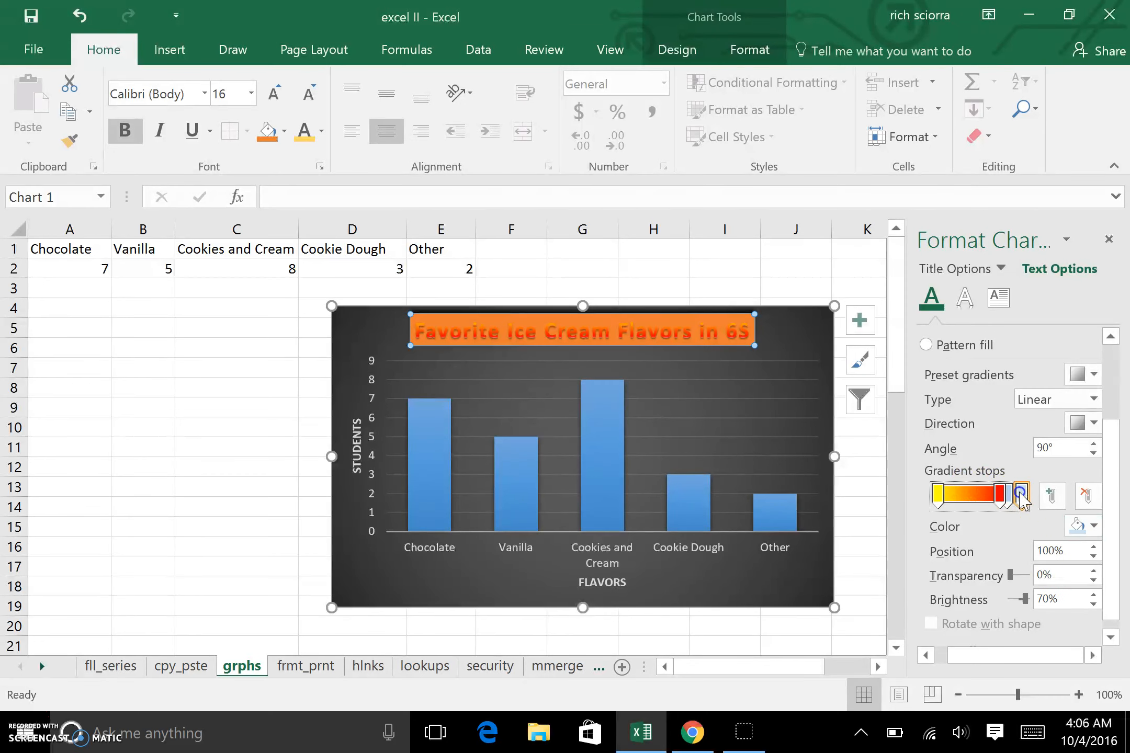
click(1088, 526)
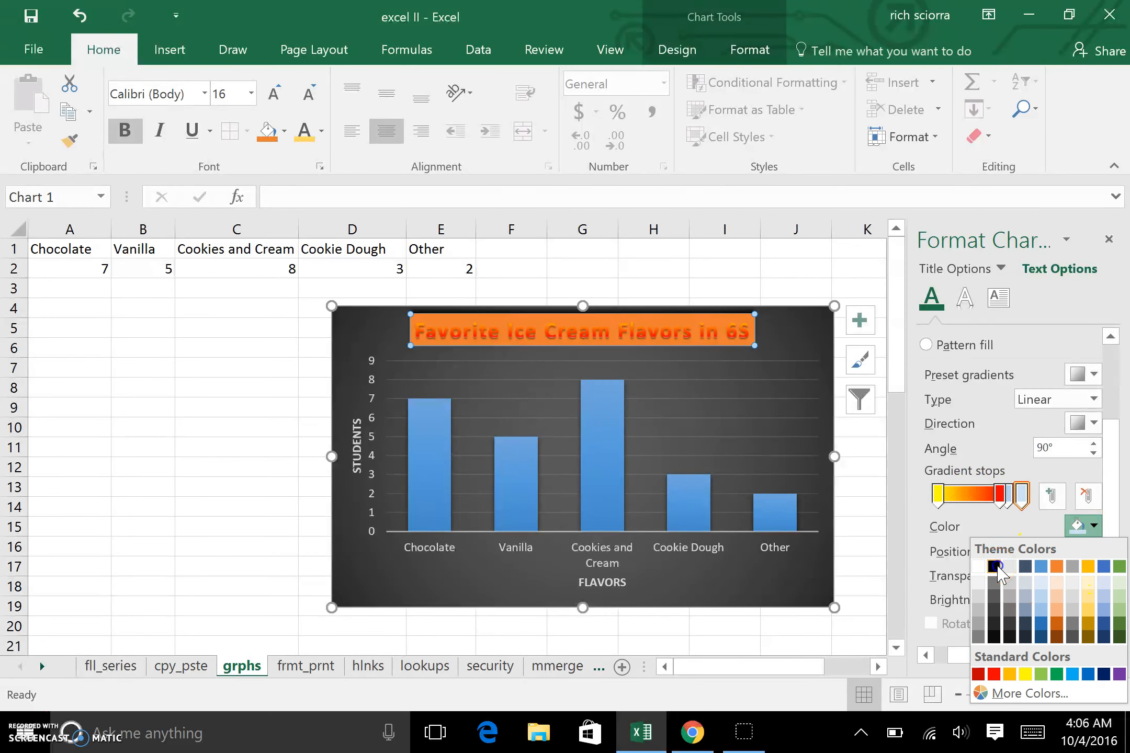
click(995, 567)
click(1017, 499)
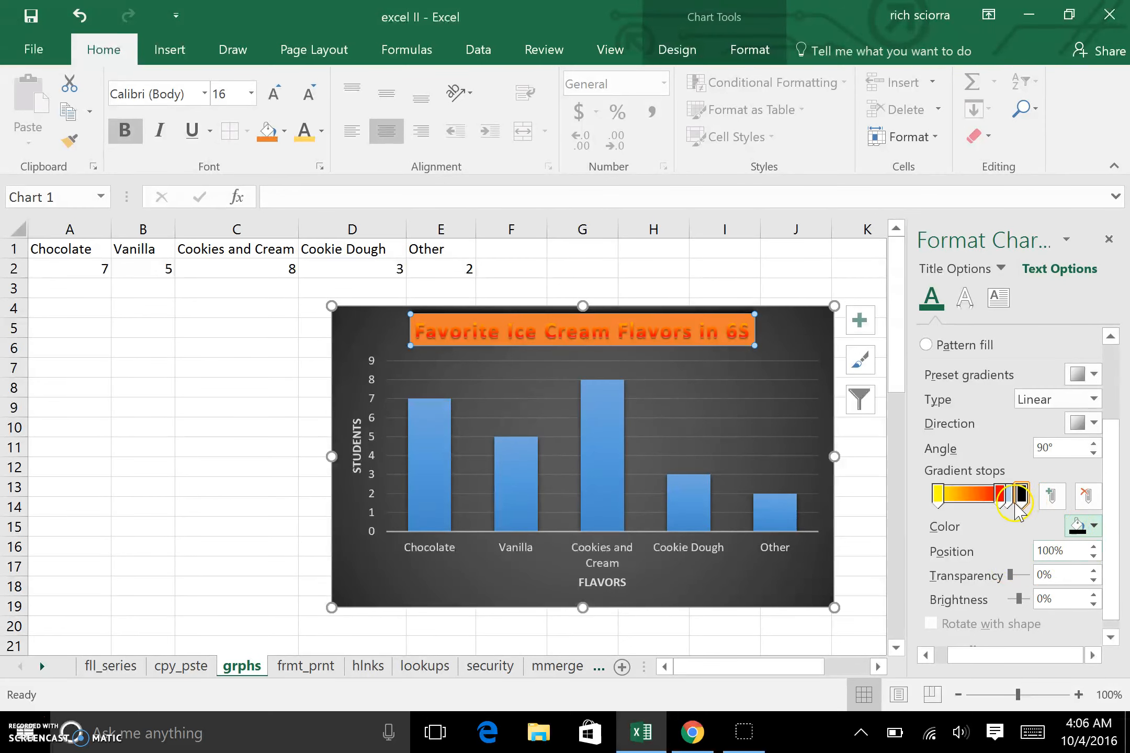
drag(1003, 495, 1012, 538)
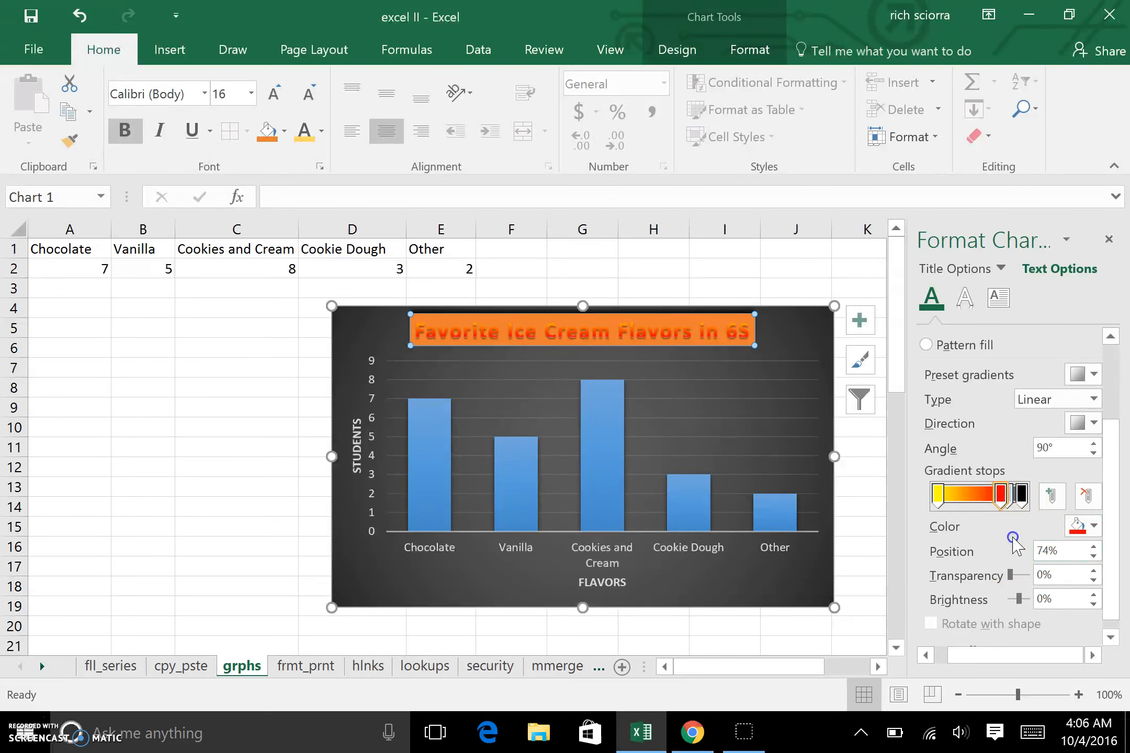
Step: Color the remaining middle gradient stop red and position it at about 55%
click(1004, 500)
drag(990, 500, 986, 504)
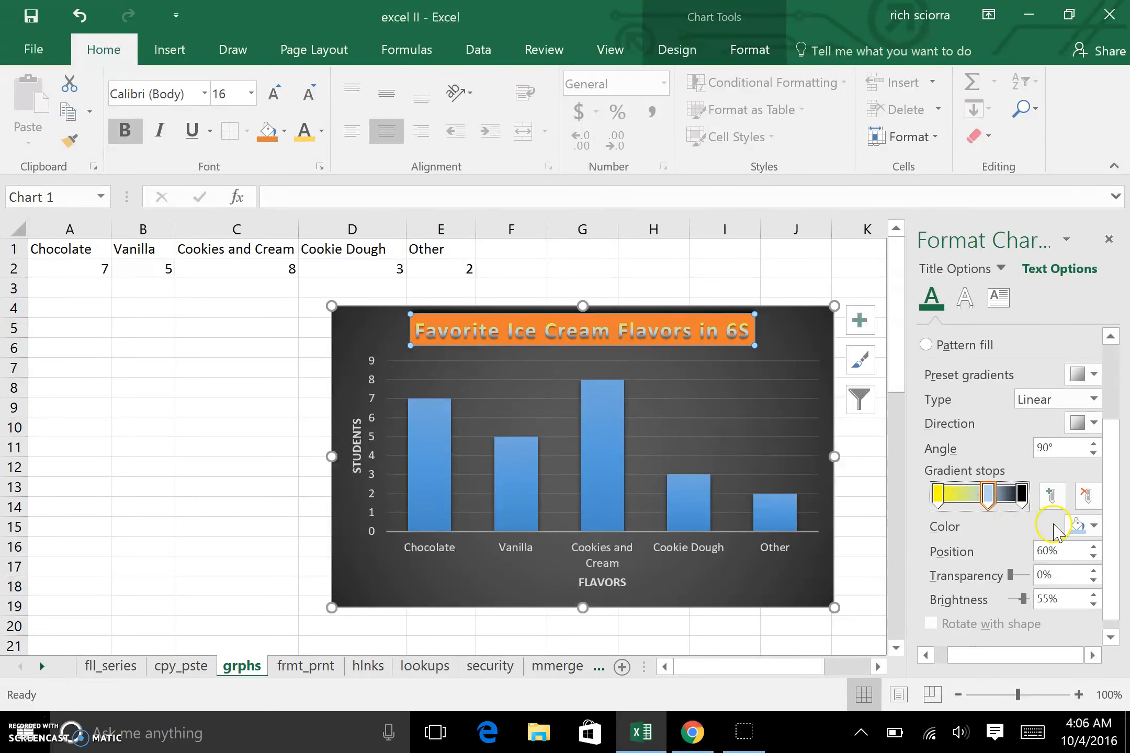
click(1090, 525)
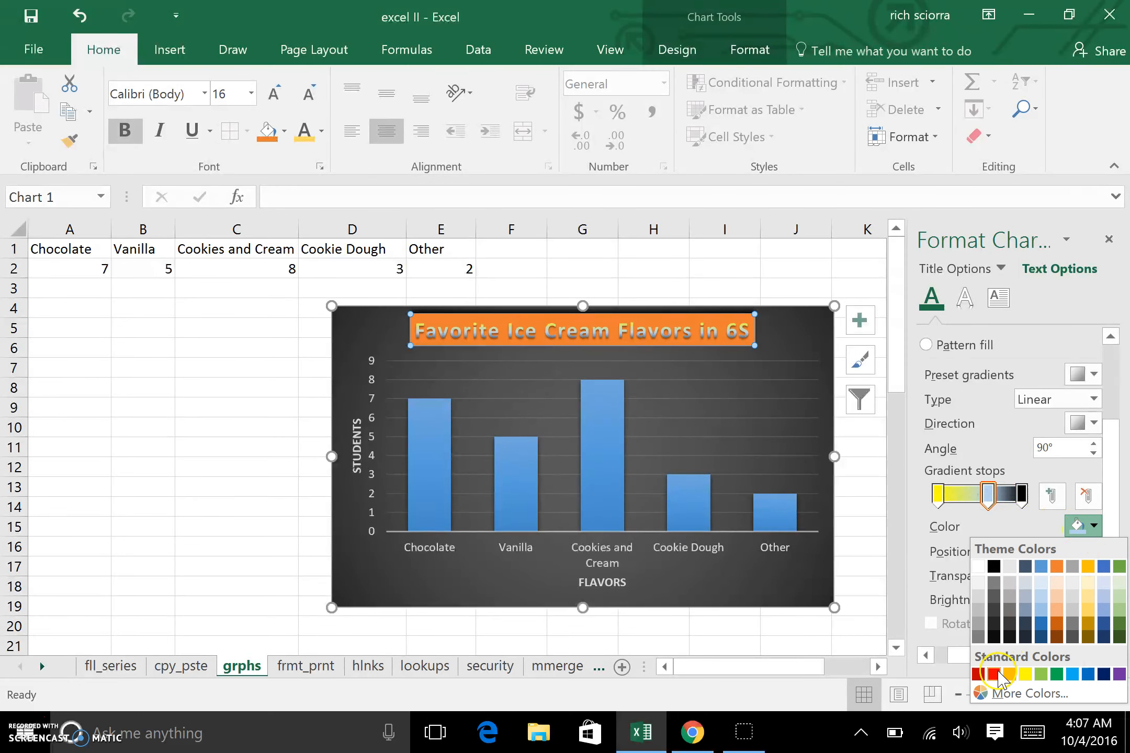
click(995, 675)
click(1058, 553)
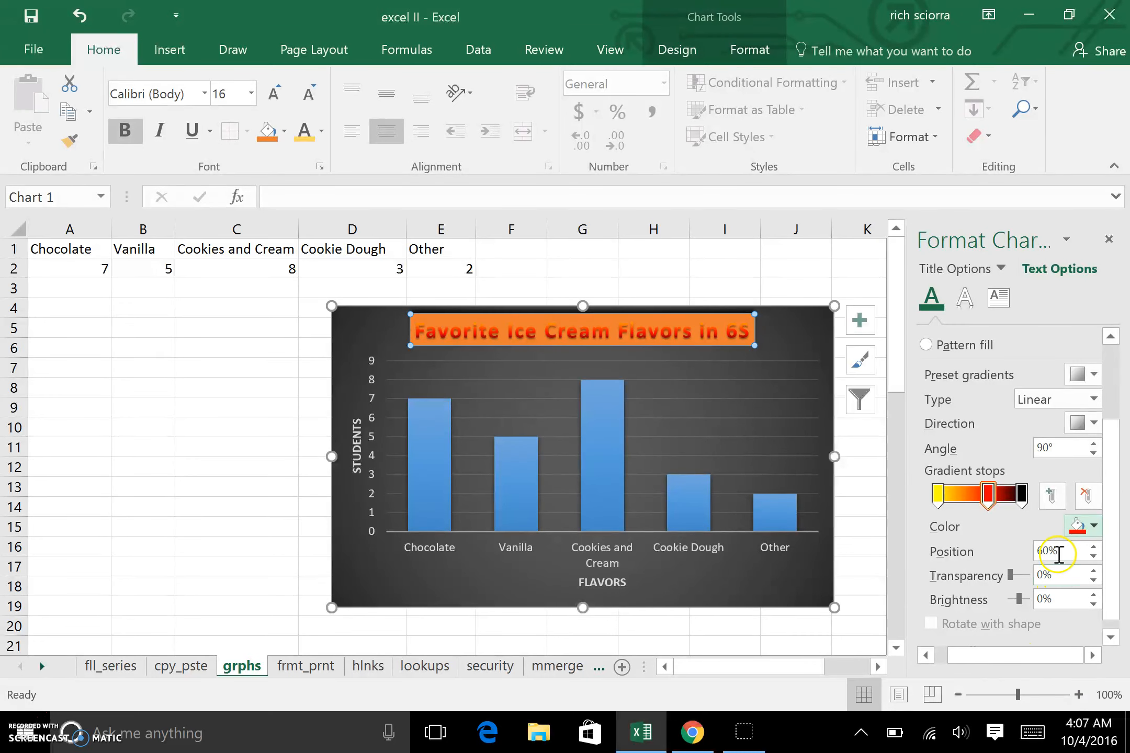
mouse_move(989, 498)
mouse_down()
mouse_move(973, 498)
mouse_move(985, 497)
mouse_up()
click(1045, 546)
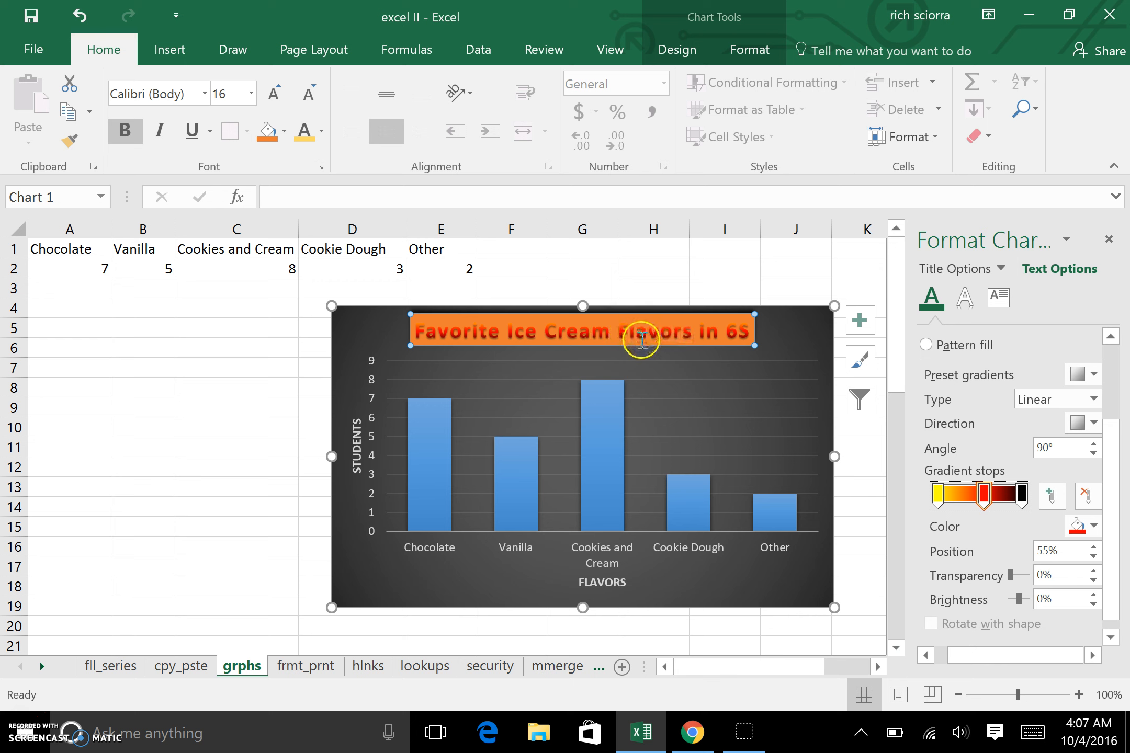
Step: Select the whole chart and give all its text a solid gold fill
click(800, 335)
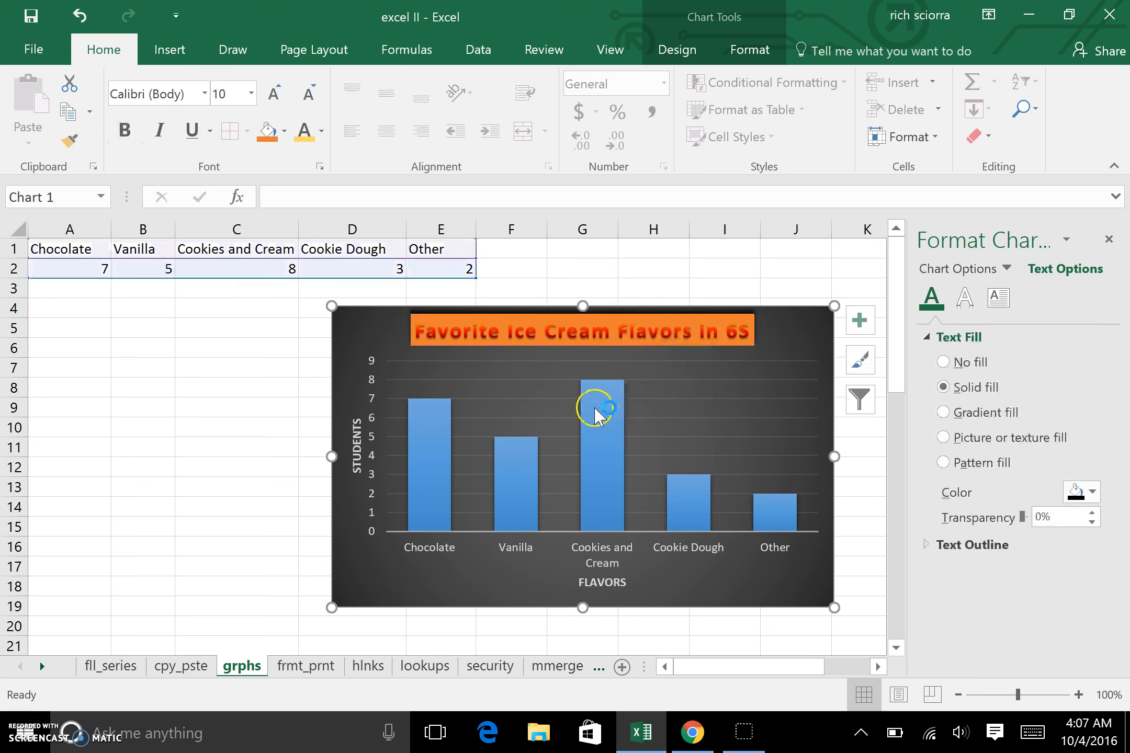
mouse_move(608, 418)
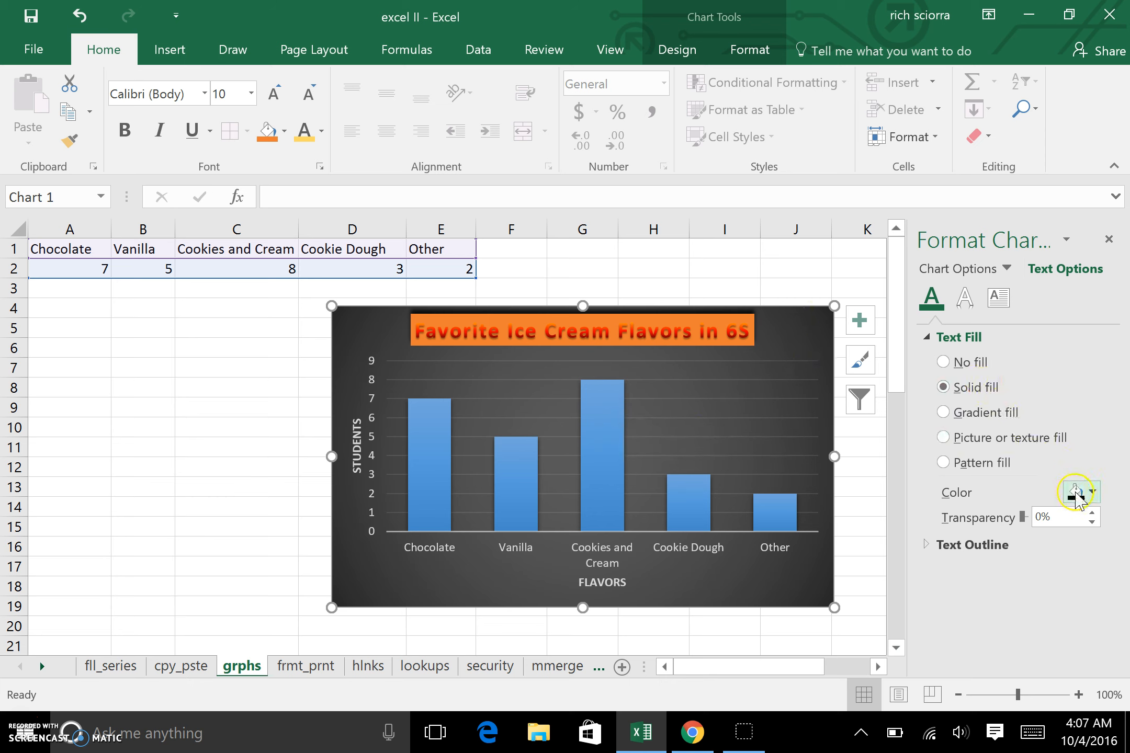
click(943, 412)
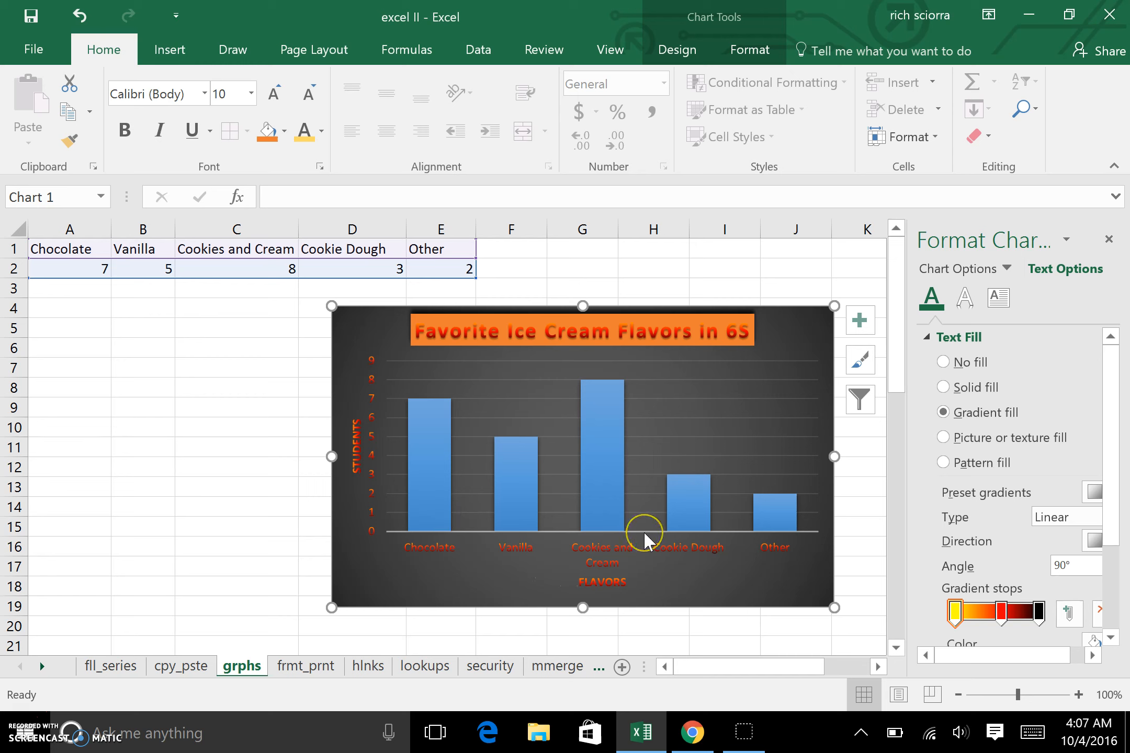
click(943, 387)
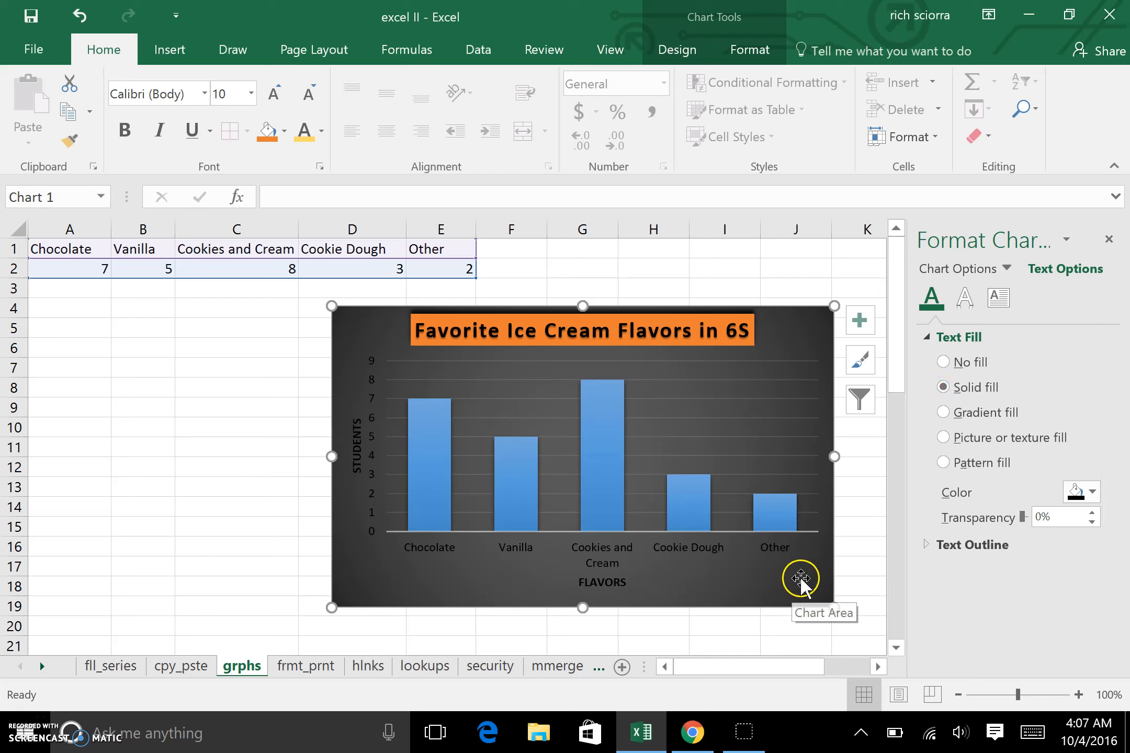
click(1092, 494)
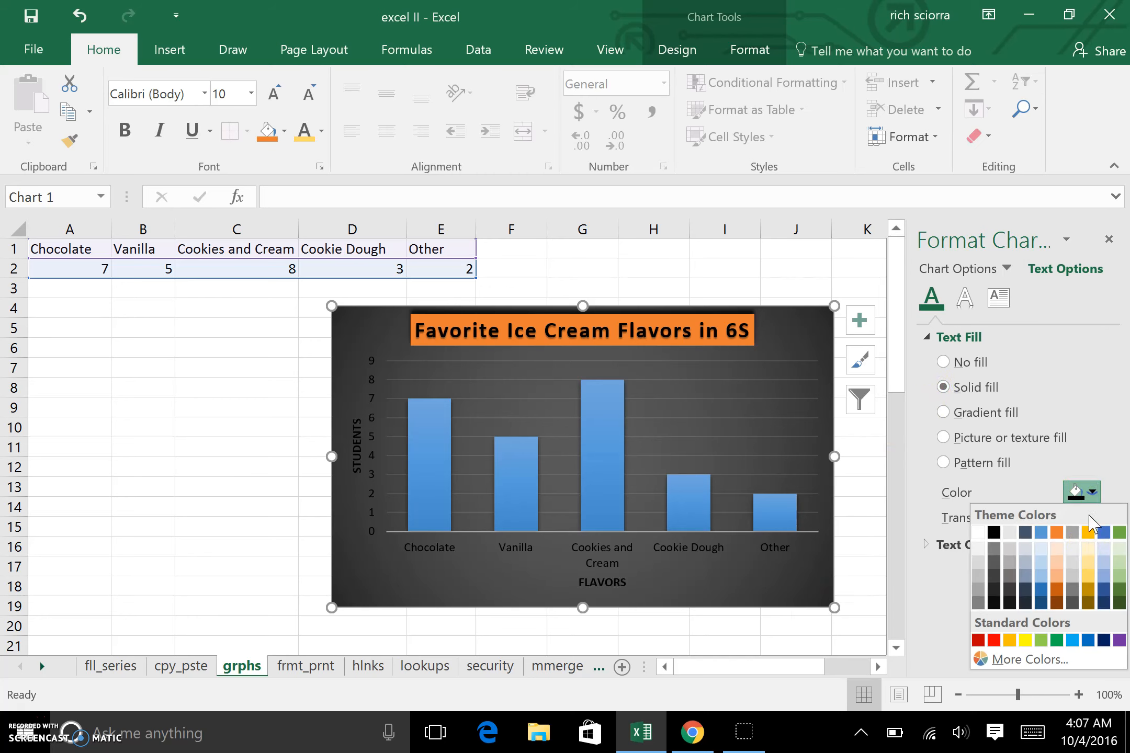
click(1083, 571)
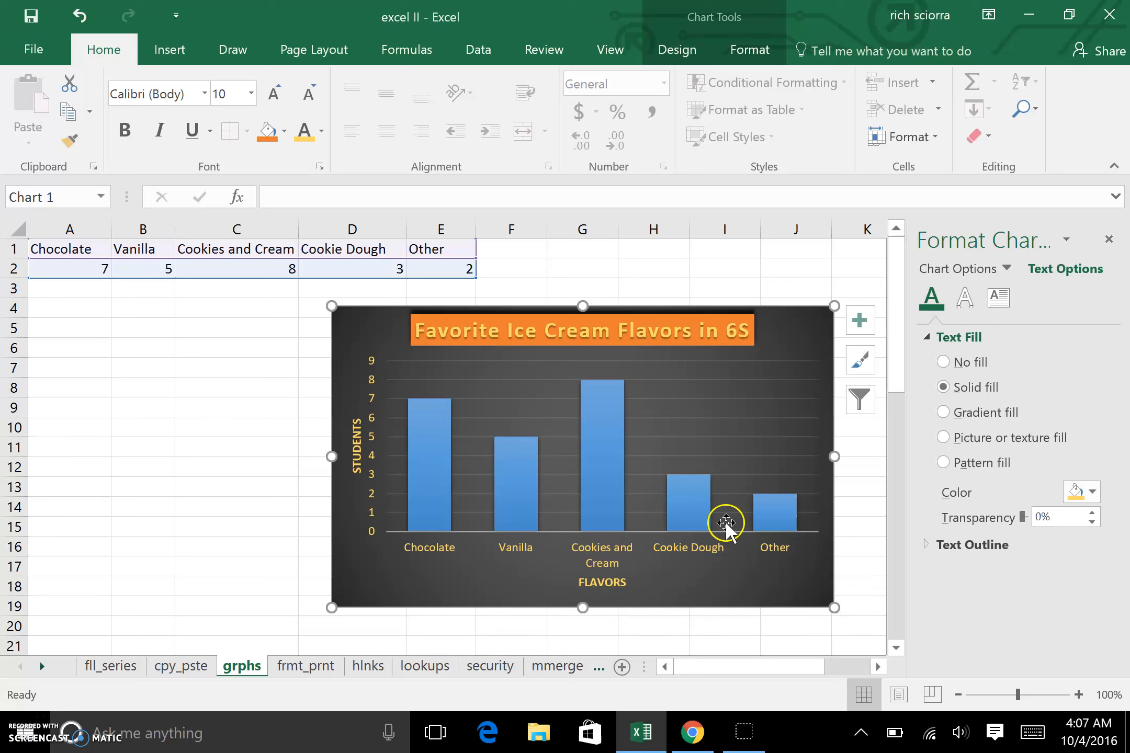
Step: Nudge the chart title slightly right and open the major gridlines' line options to examine them
drag(728, 330, 737, 331)
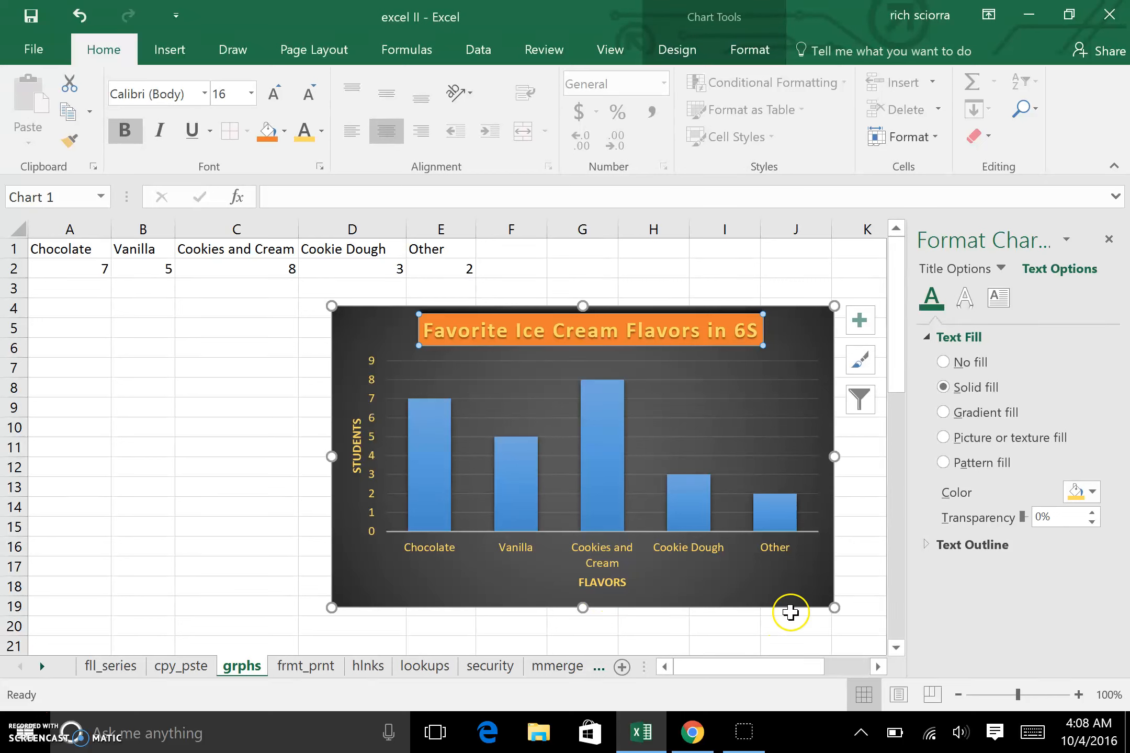
click(761, 451)
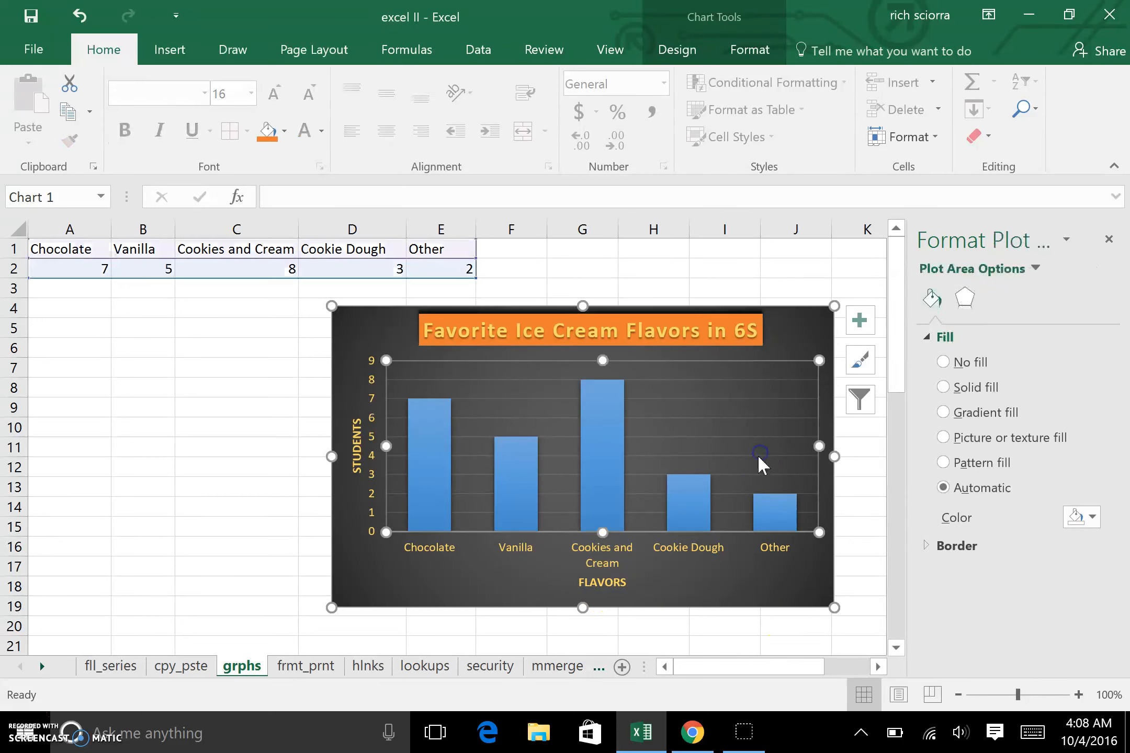
click(756, 437)
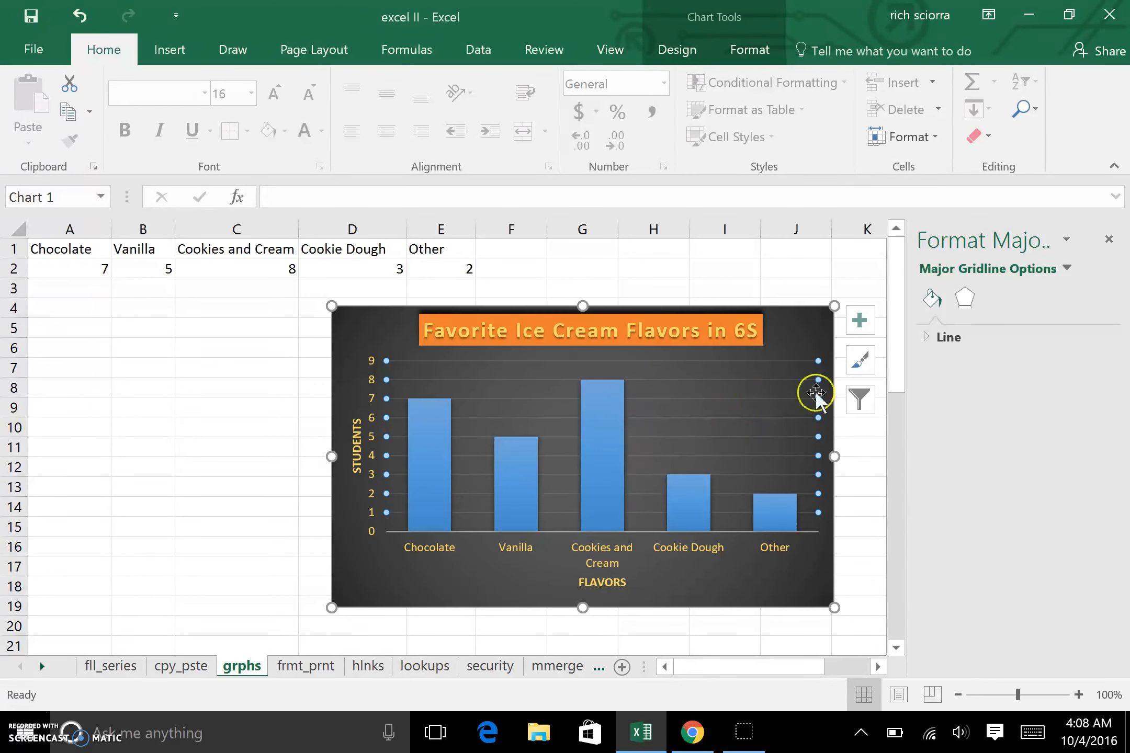
click(928, 340)
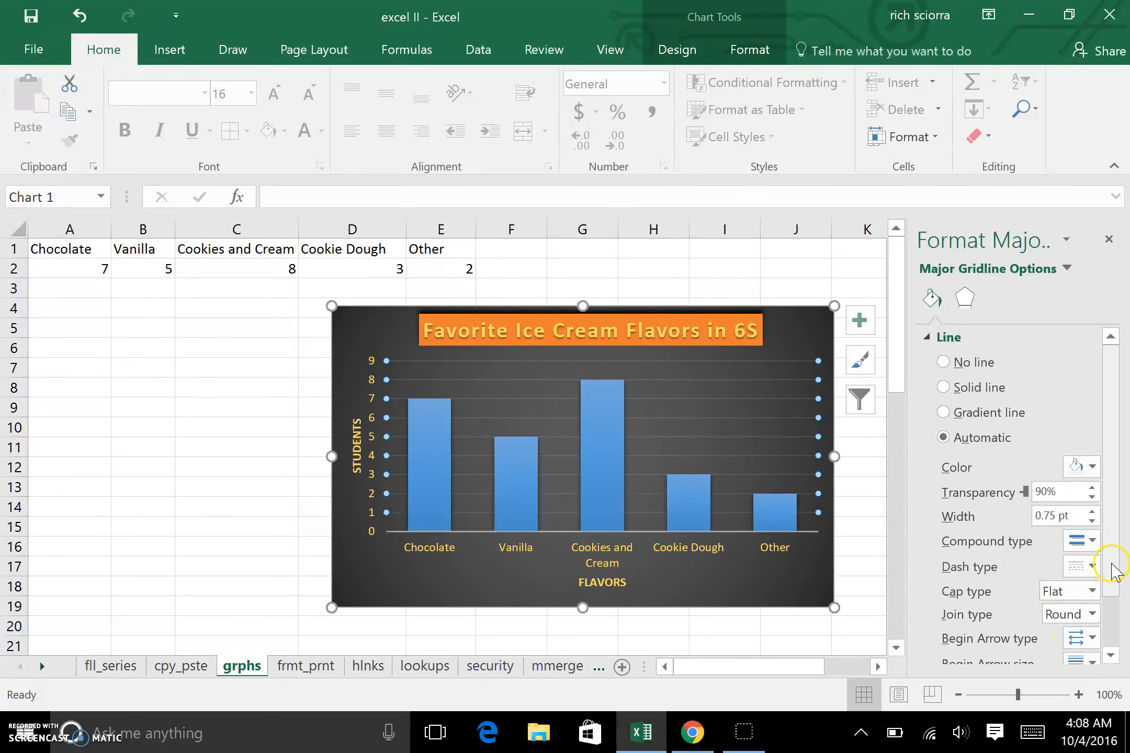
click(1116, 630)
drag(1115, 629, 1114, 541)
click(724, 595)
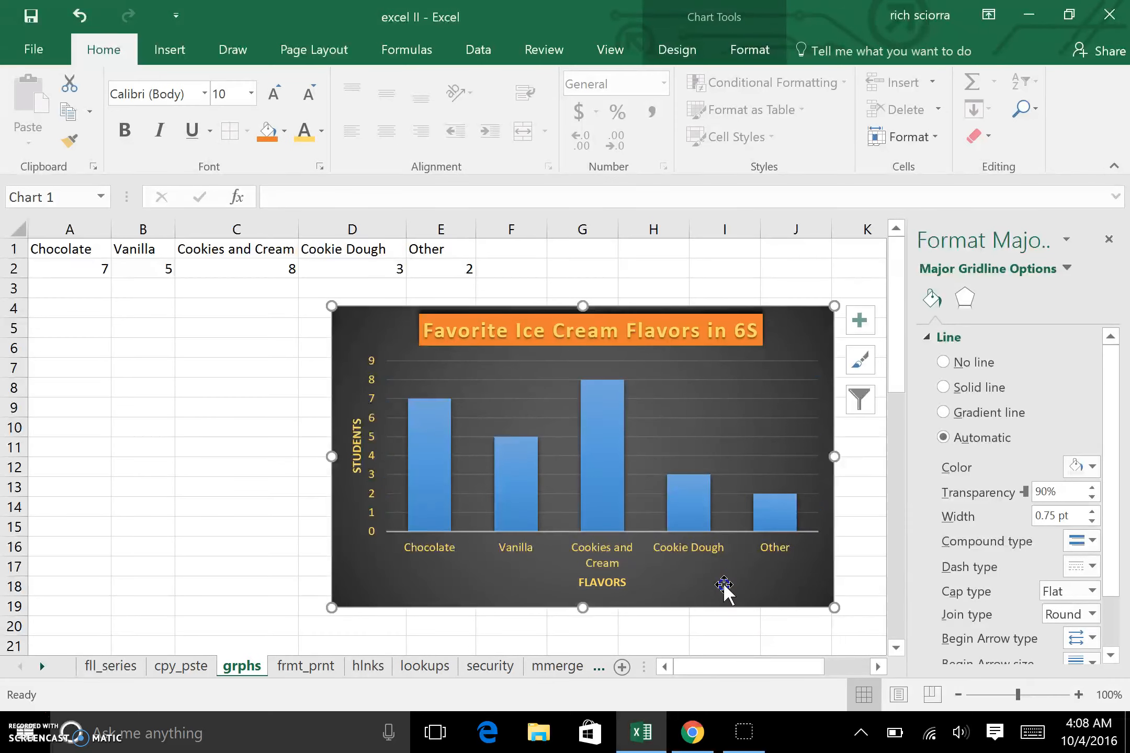
Step: Try solid and automatic fills on the column series, then apply the Dotted: 75% pattern fill
click(619, 473)
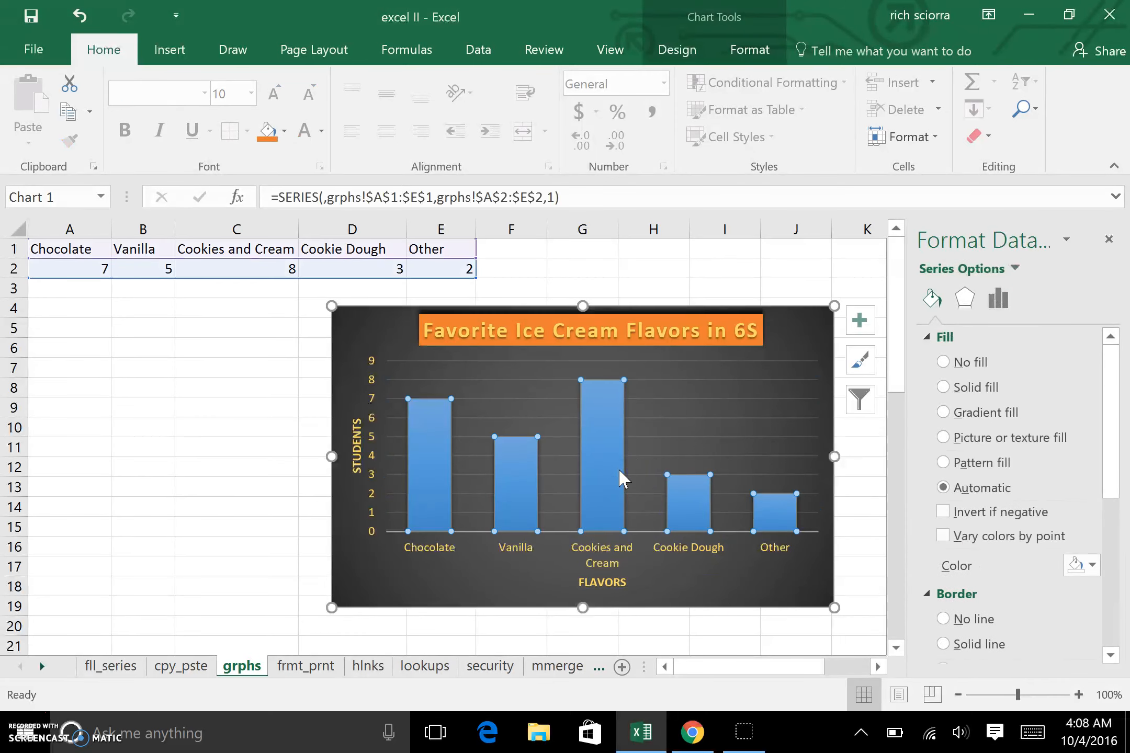
click(945, 390)
click(944, 388)
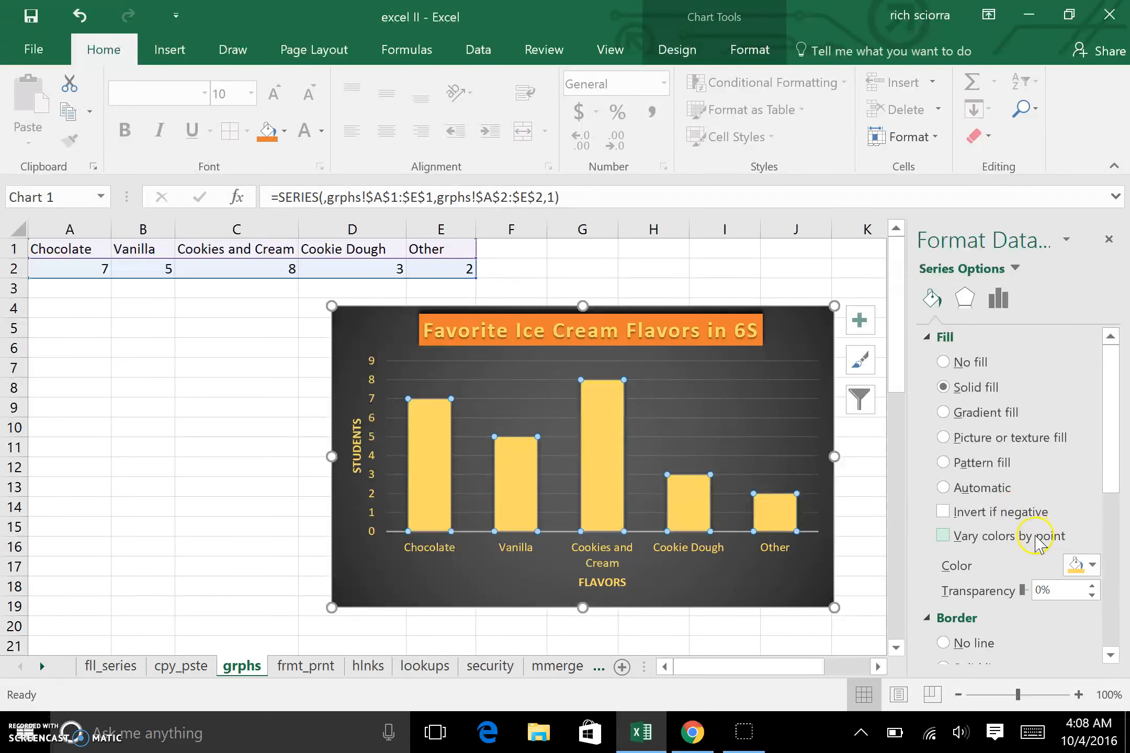
click(945, 489)
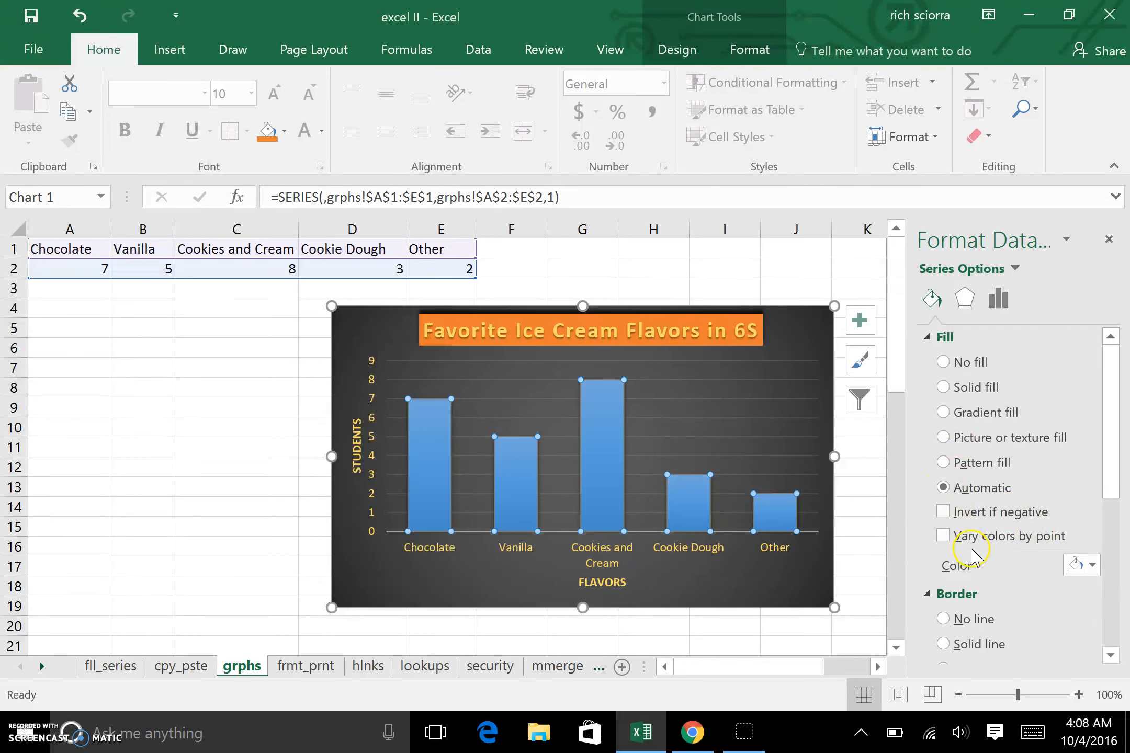
click(944, 462)
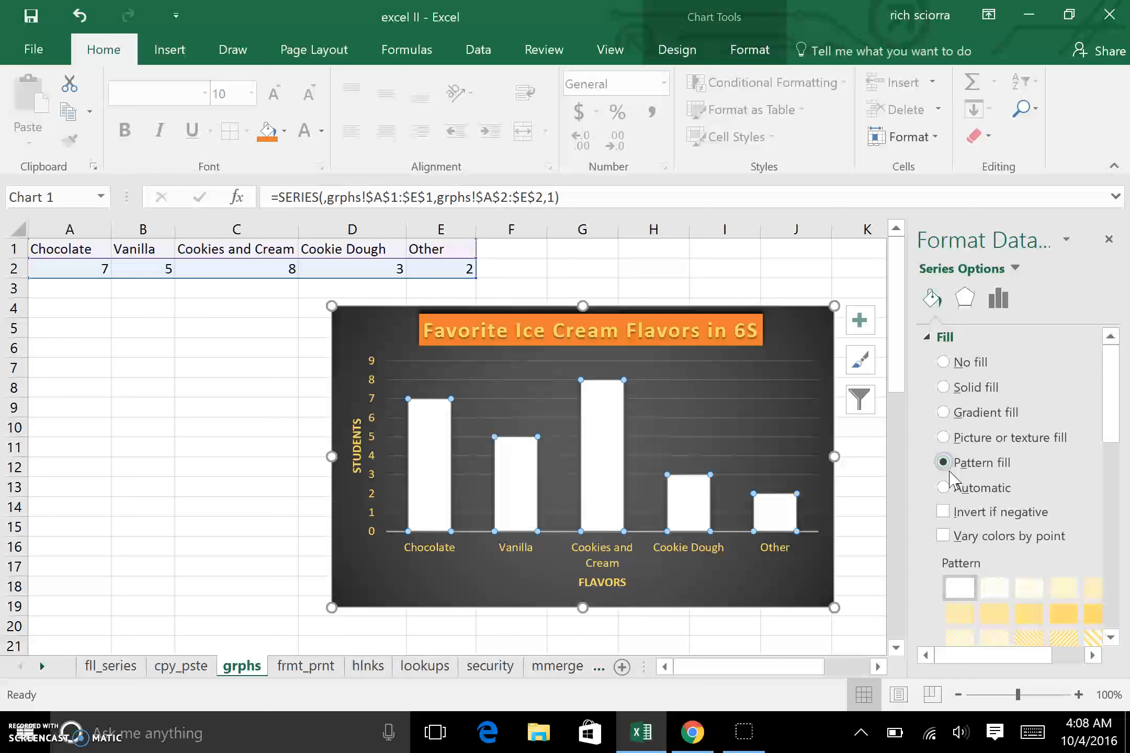
click(1064, 622)
drag(1107, 429, 1116, 516)
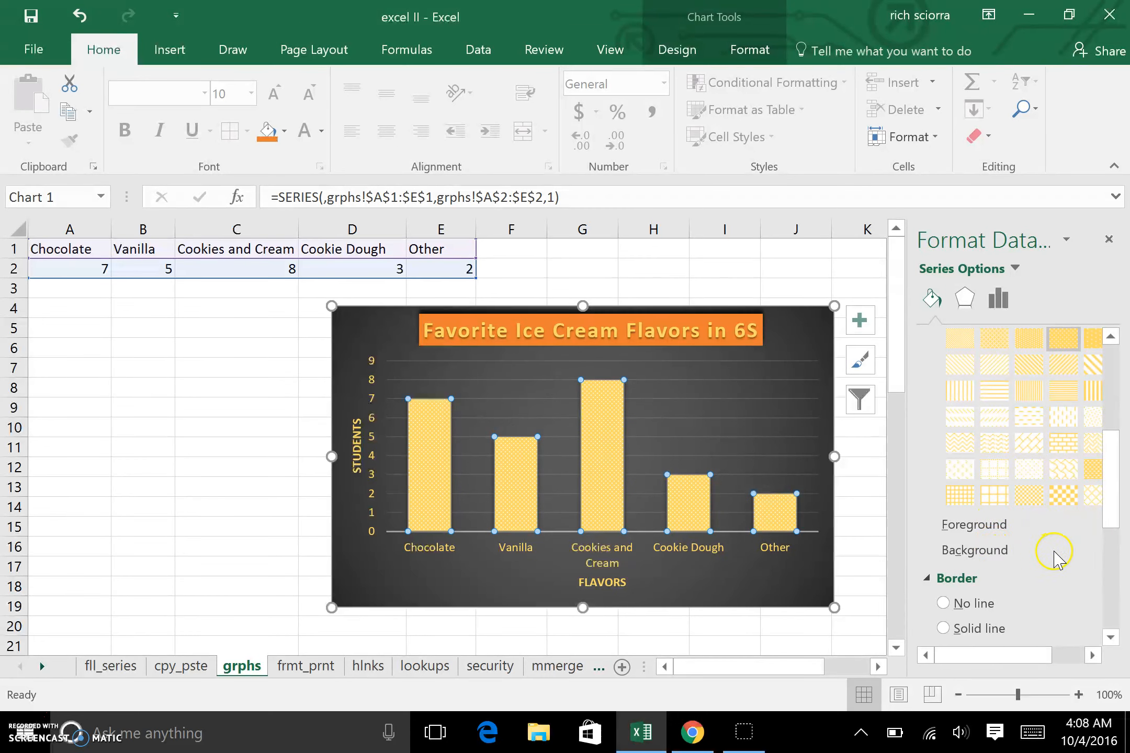
drag(1109, 499, 1112, 403)
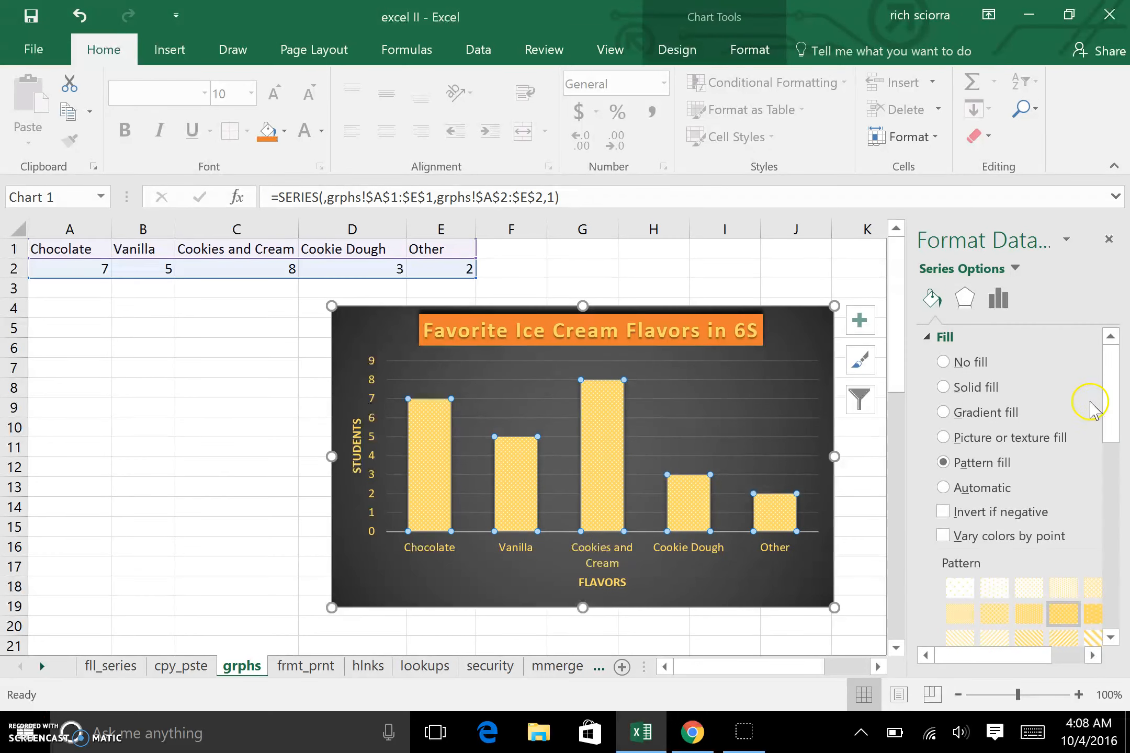
Step: Switch the column series to a gradient fill and remove its middle gradient stops
click(942, 413)
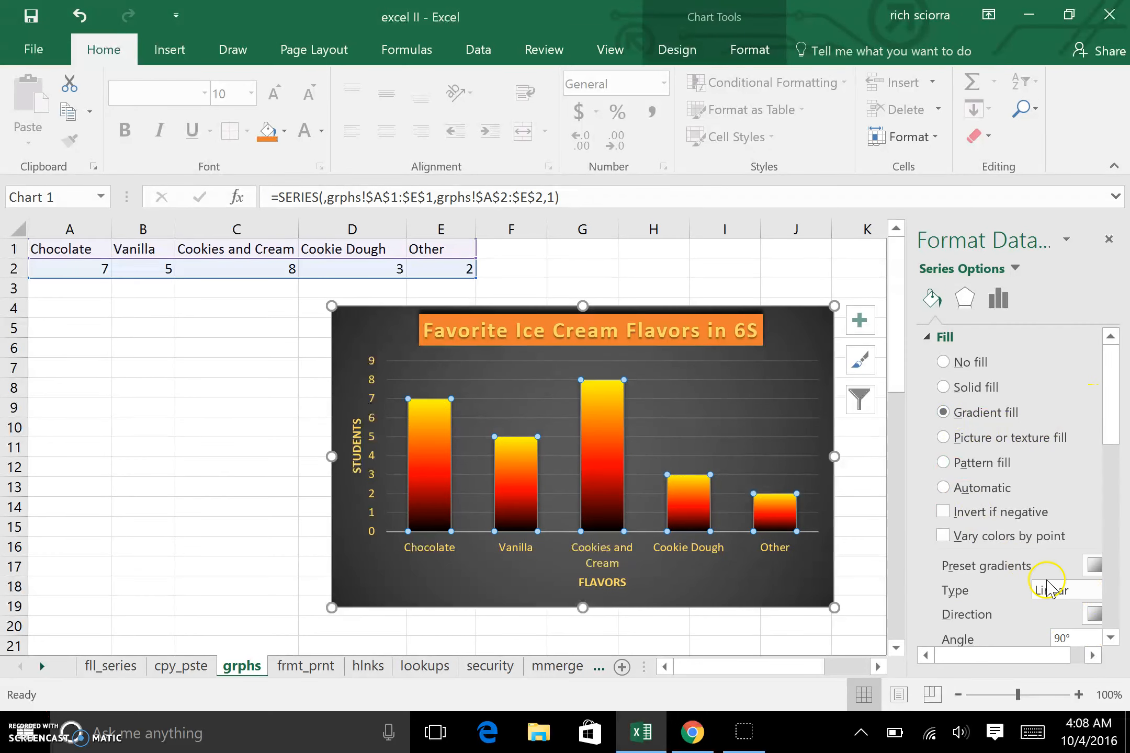
drag(1110, 429, 1121, 518)
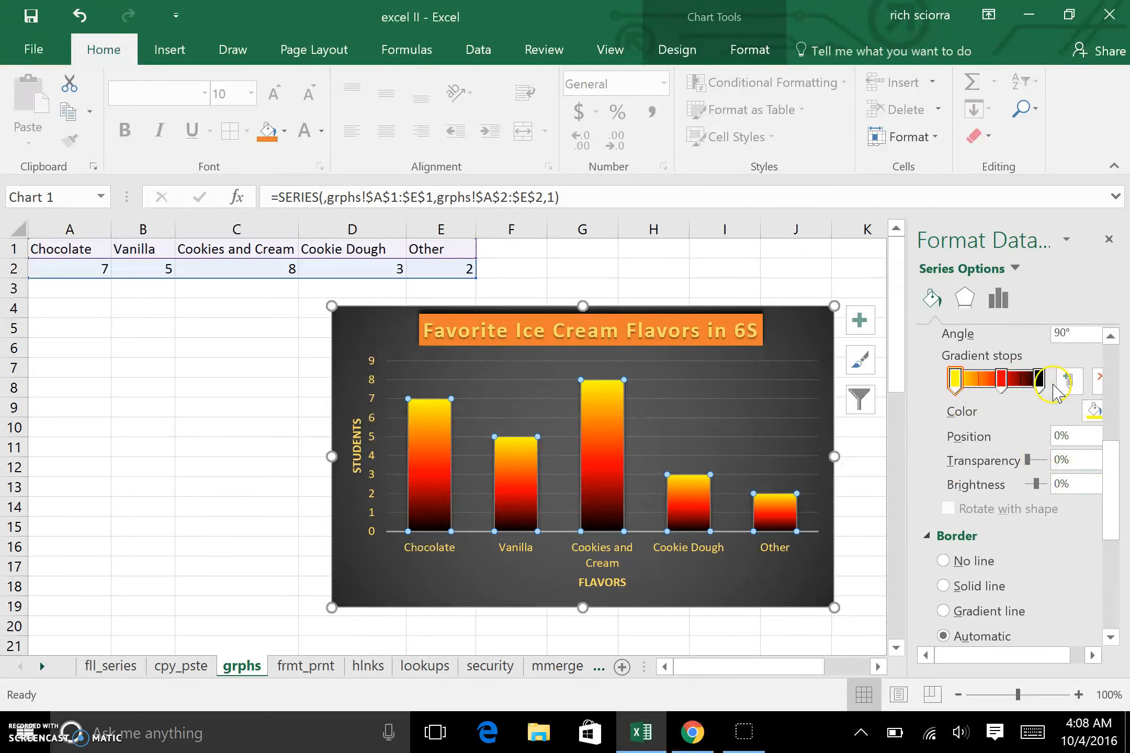
drag(1010, 390, 1004, 431)
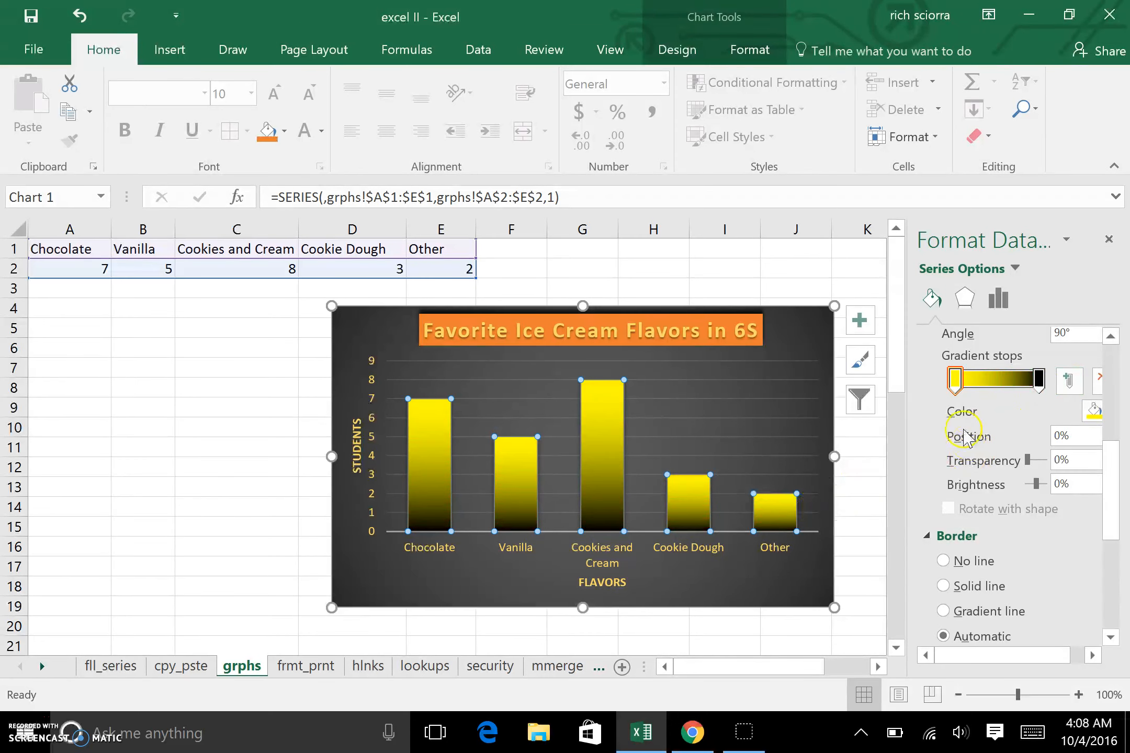
Step: Color the last gradient stop of the columns a darker green
click(1039, 381)
click(1087, 412)
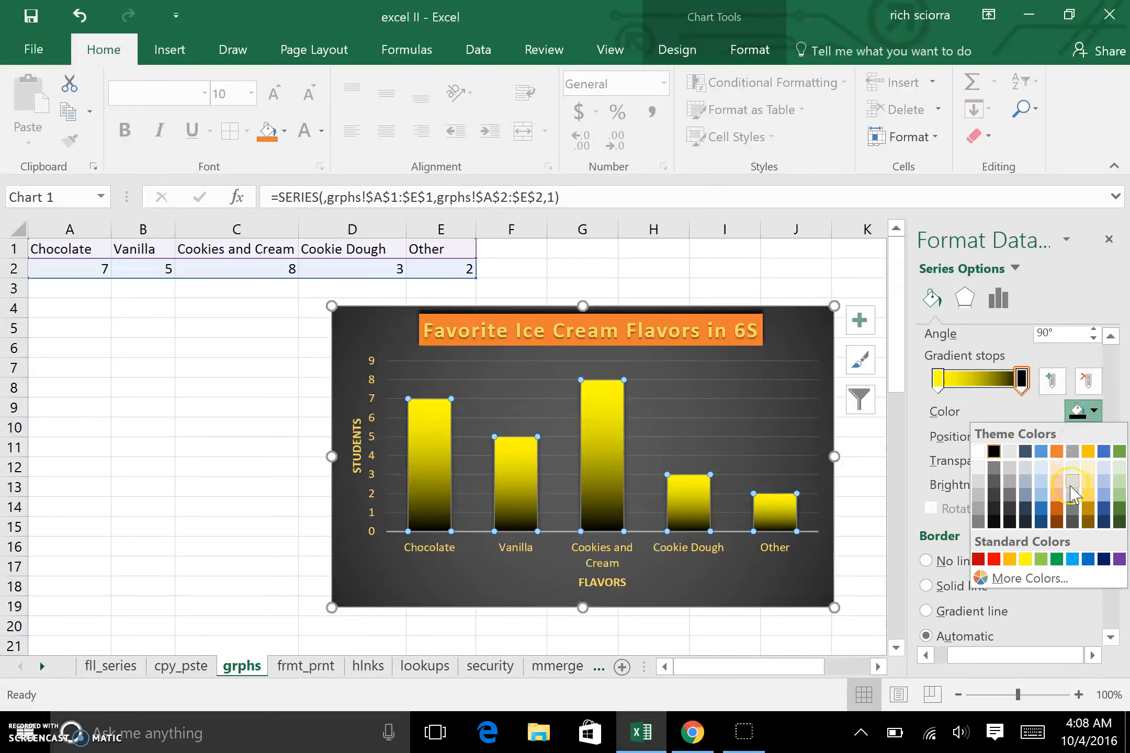
click(1115, 511)
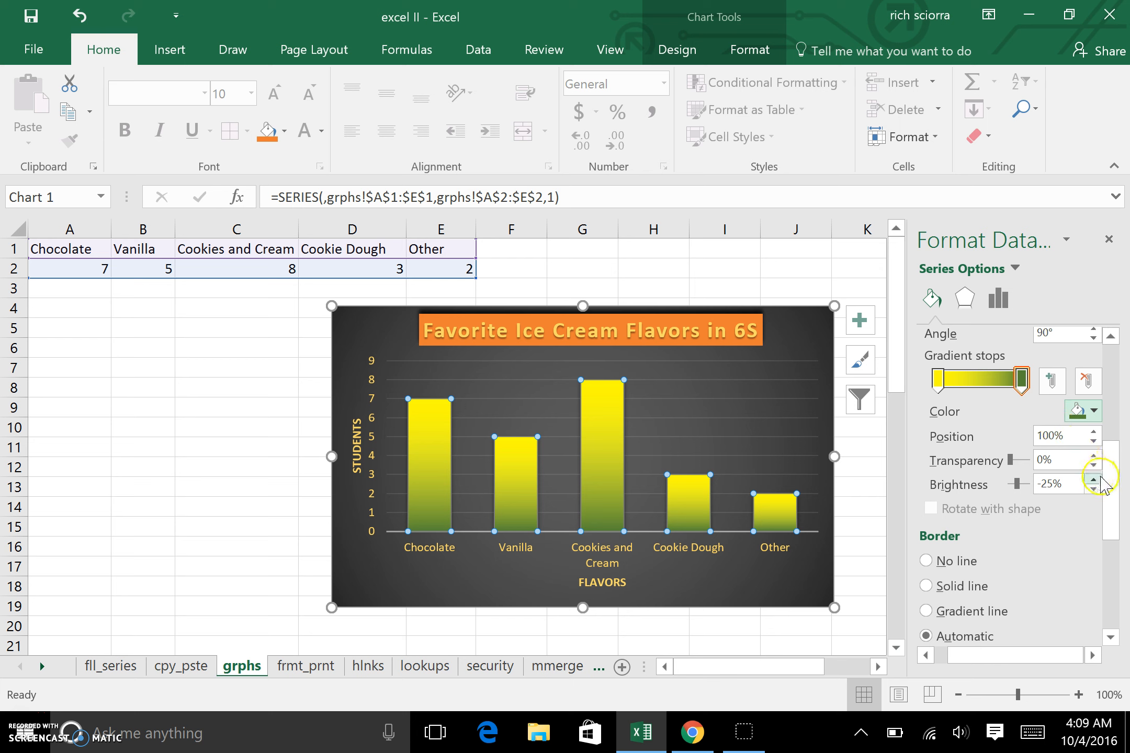
drag(1109, 484, 1107, 405)
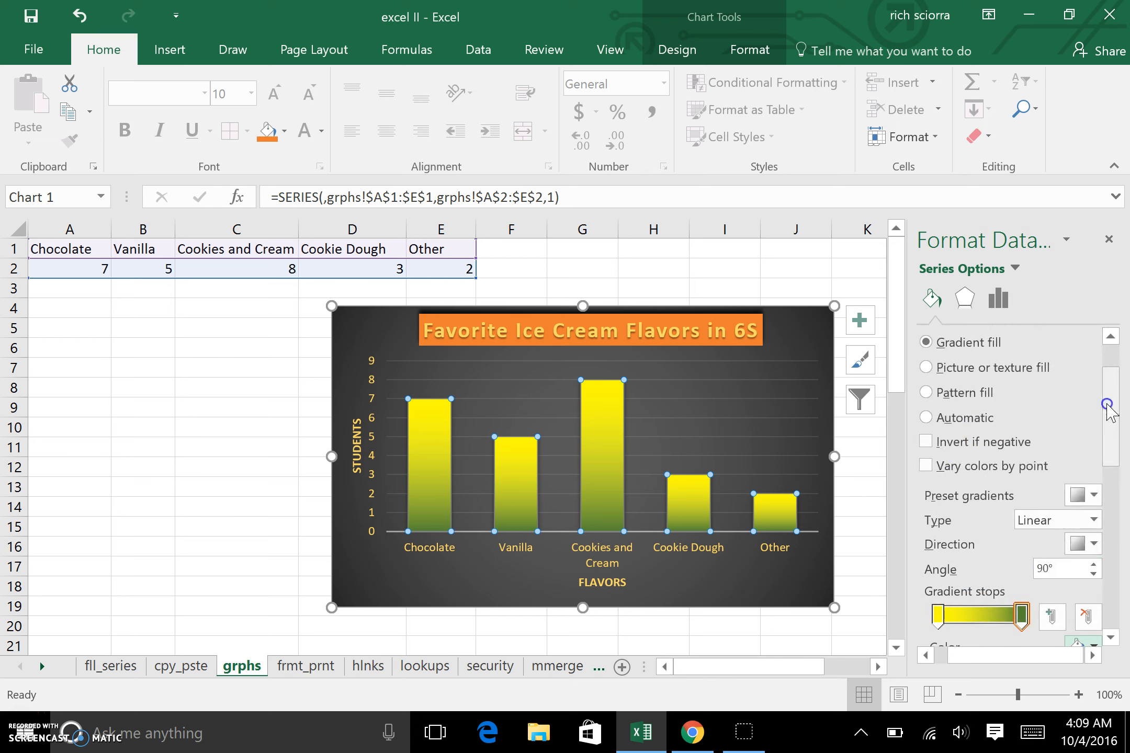
Step: Select only the Chocolate column in the chart
click(714, 454)
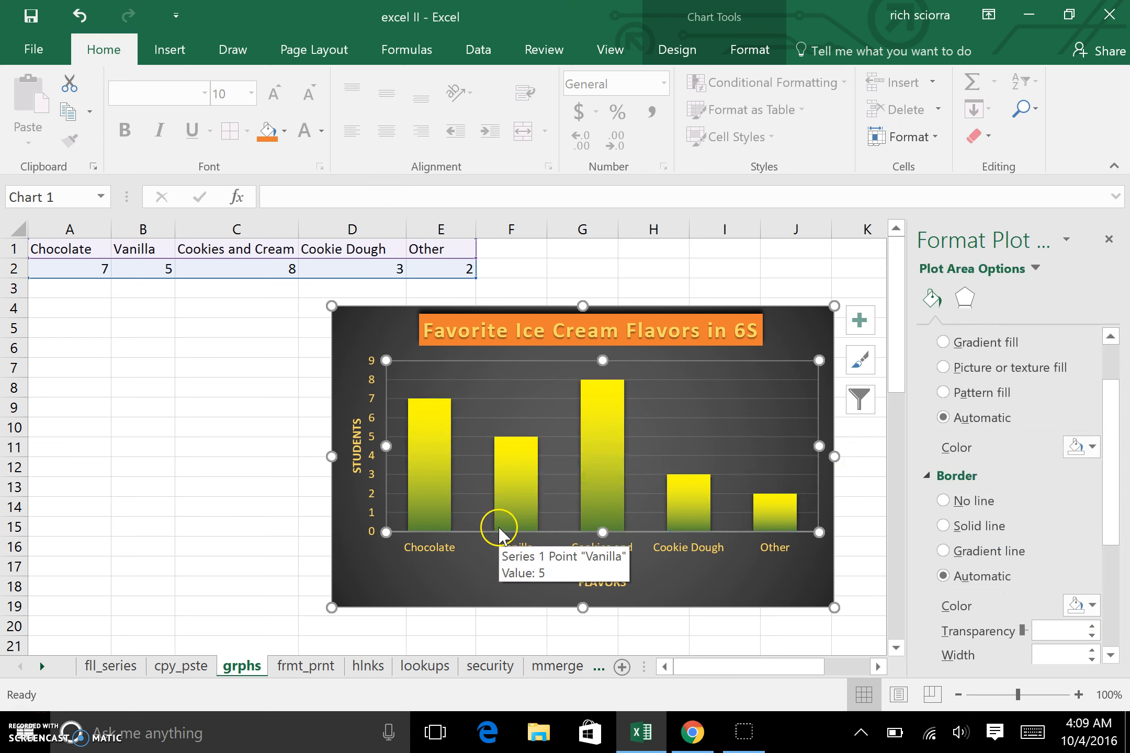
click(441, 489)
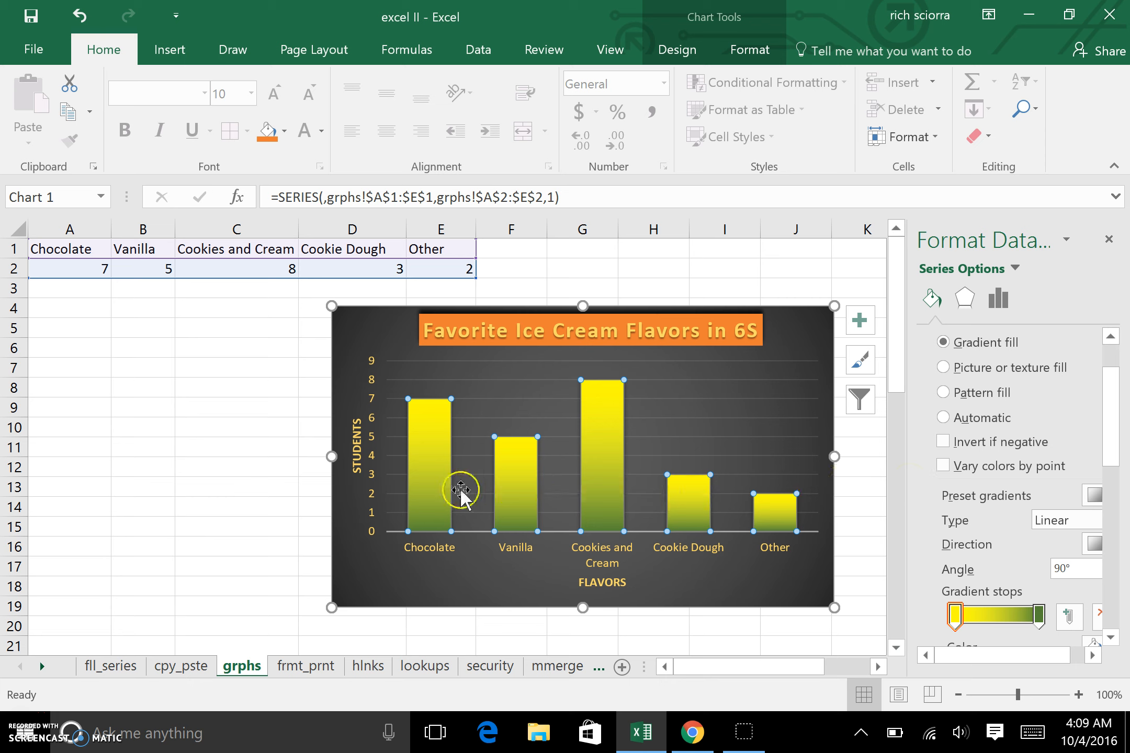
click(430, 491)
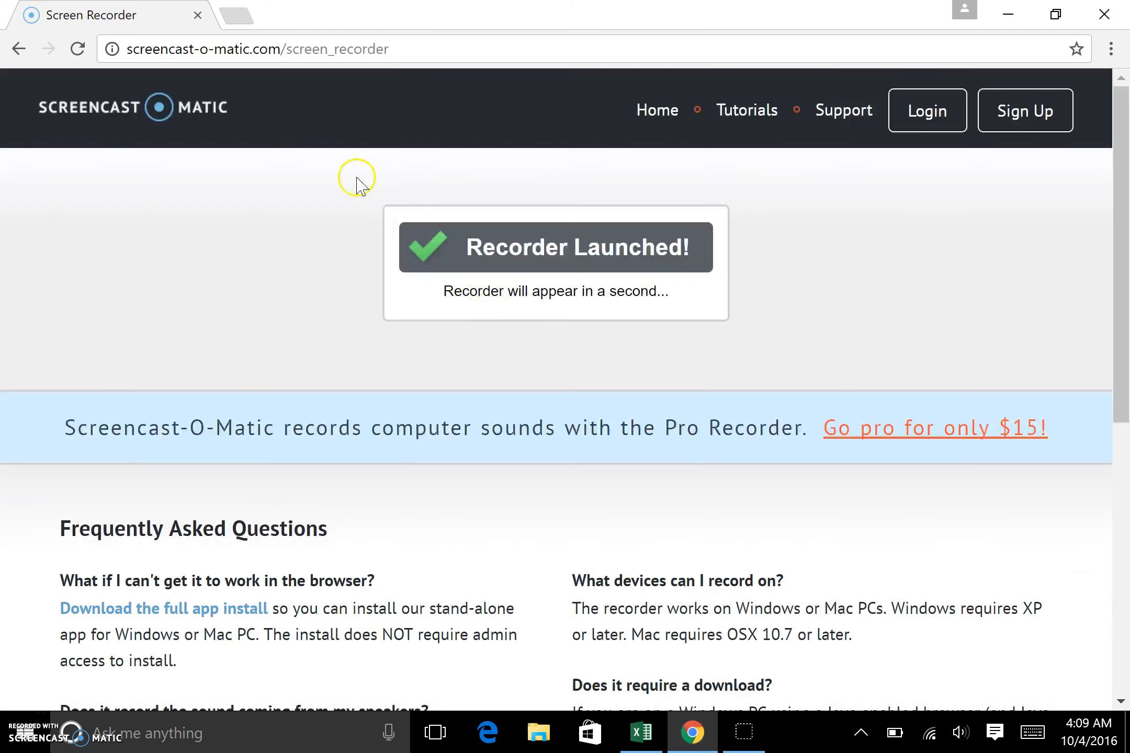
Step: Switch to Chrome, open a new tab and go to images.google.com
click(241, 16)
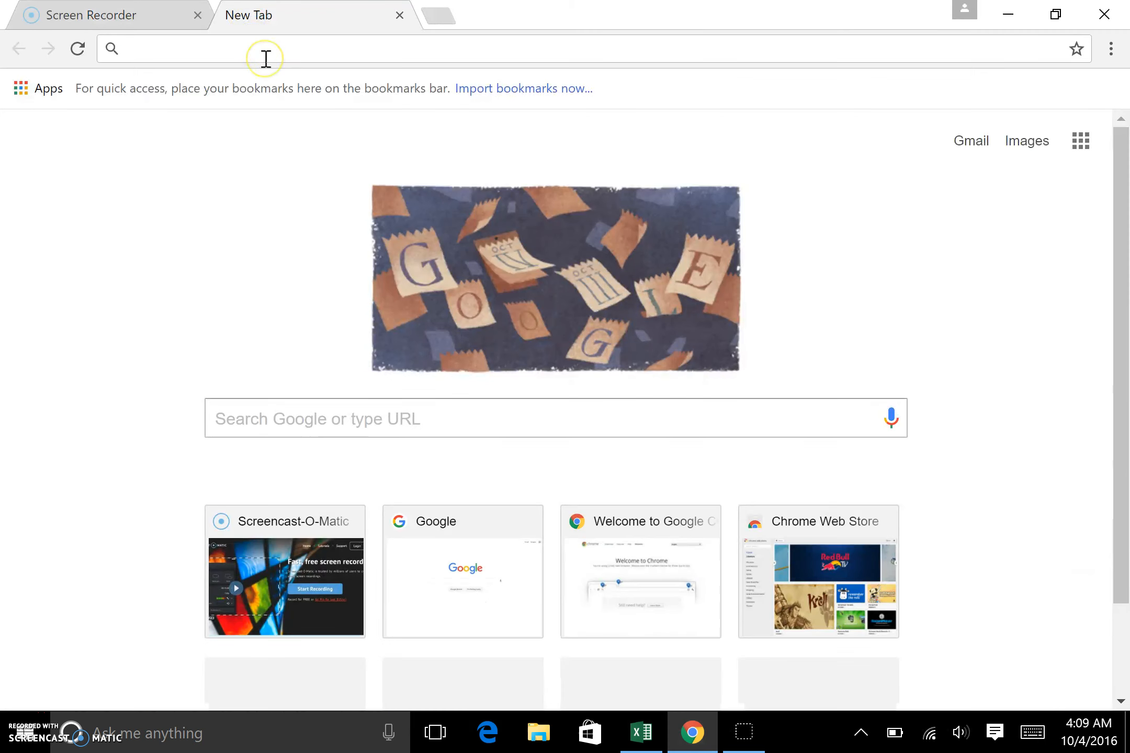
text(kl)
key(BackSpace)
key(BackSpace)
text(image.s)
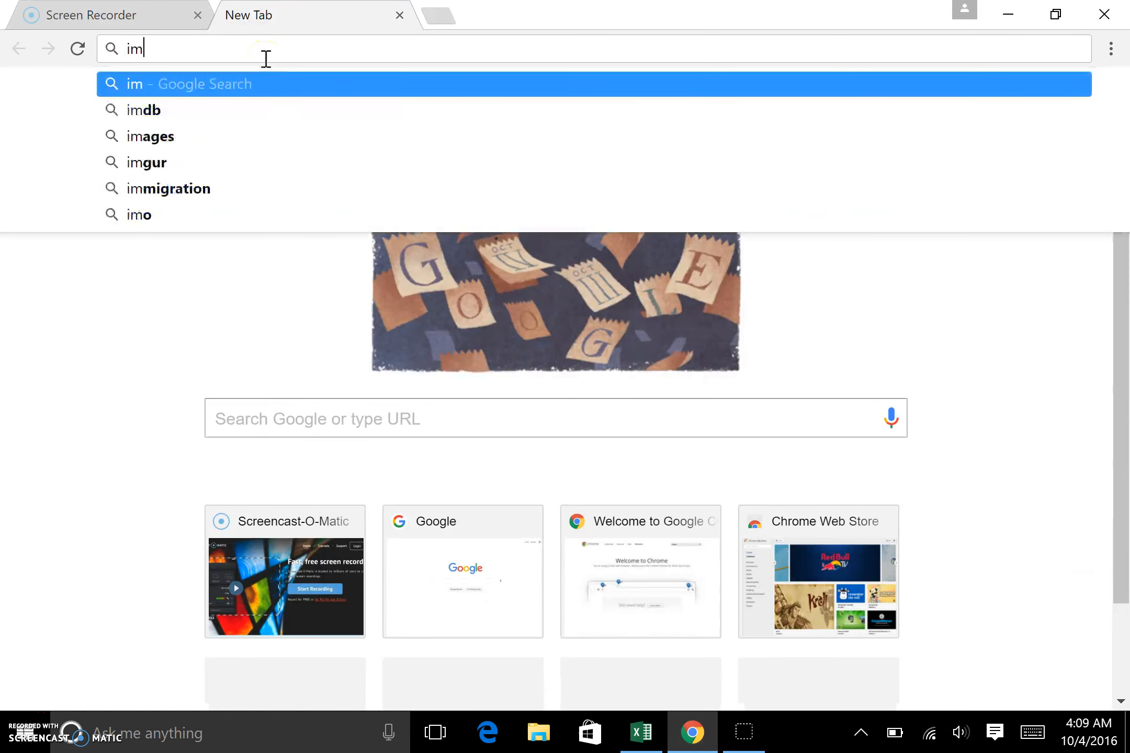
key(BackSpace)
key(BackSpace)
text(s.g)
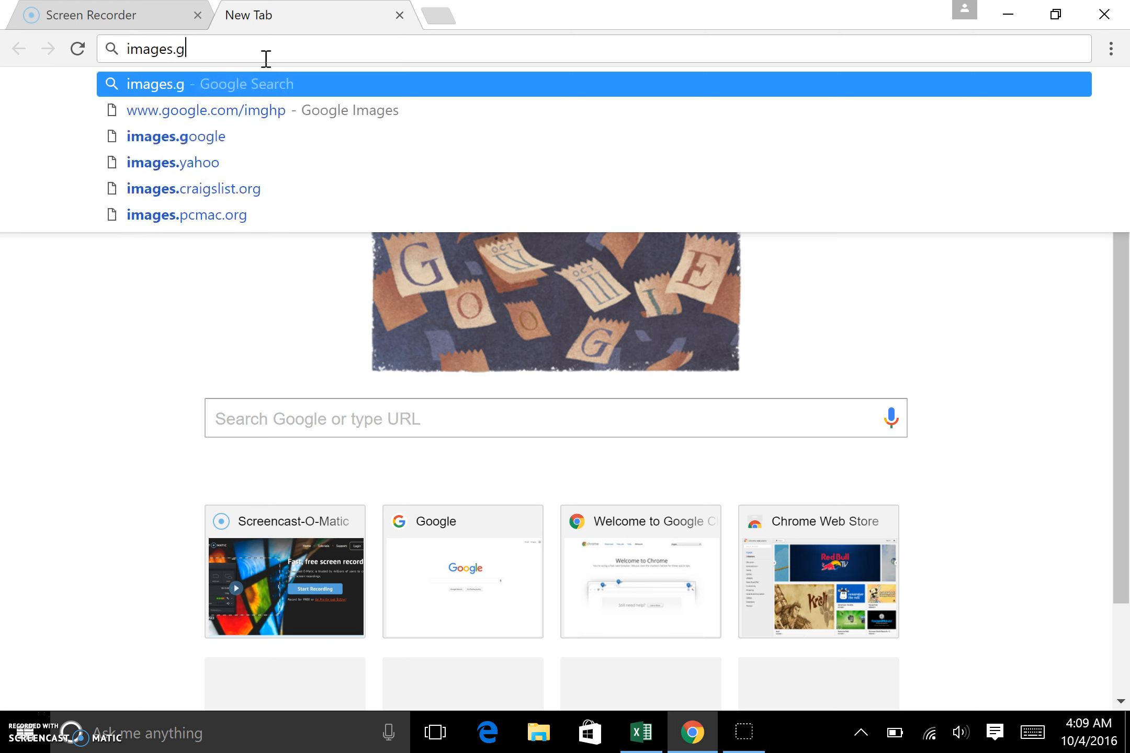
text(oogle.com)
key(Return)
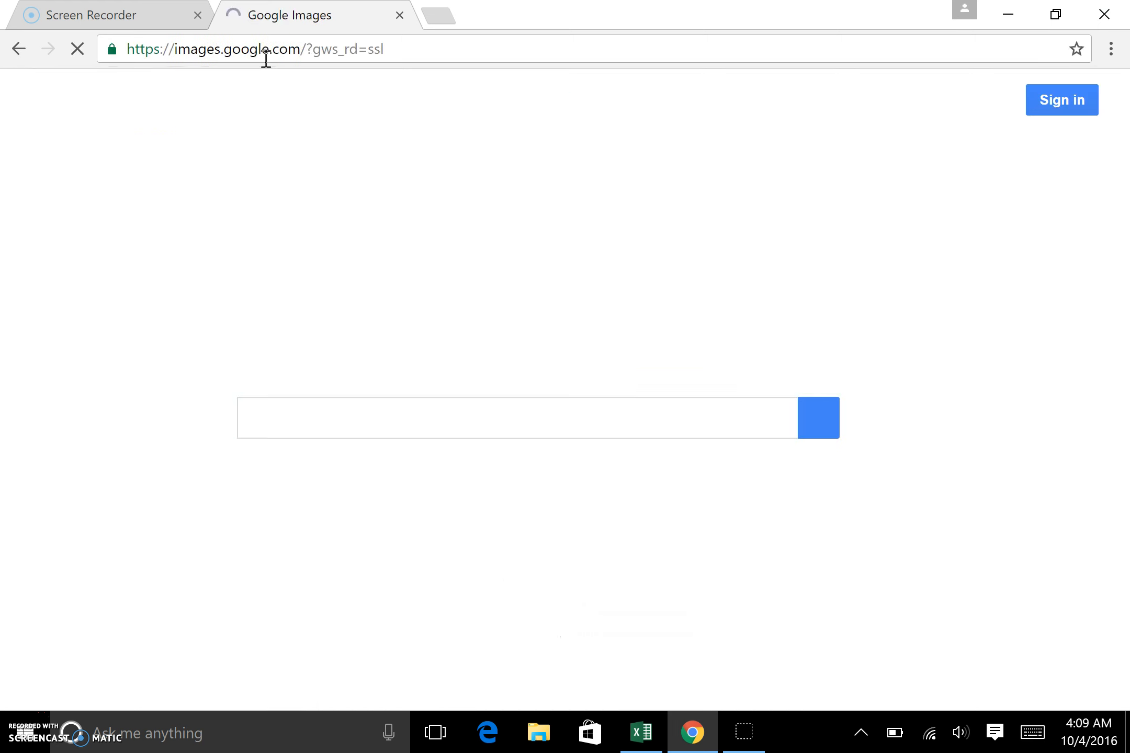
Step: Search Google Images for vanilla and scroll through the results
click(356, 422)
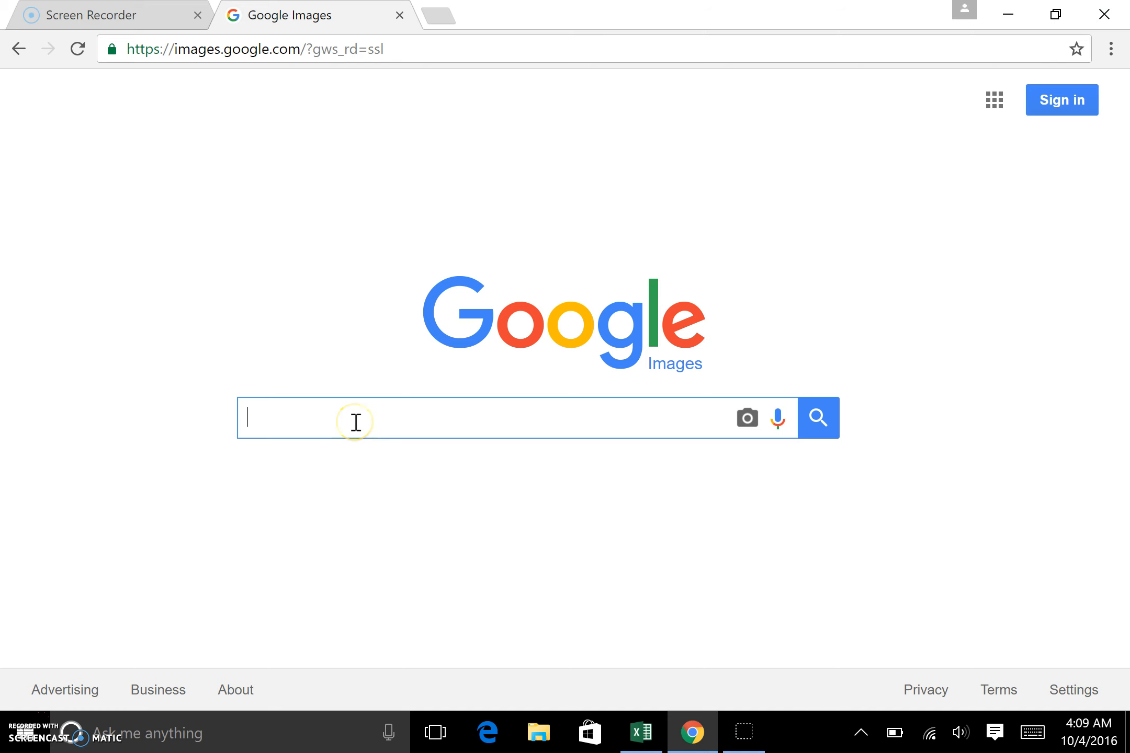
text(vanilla)
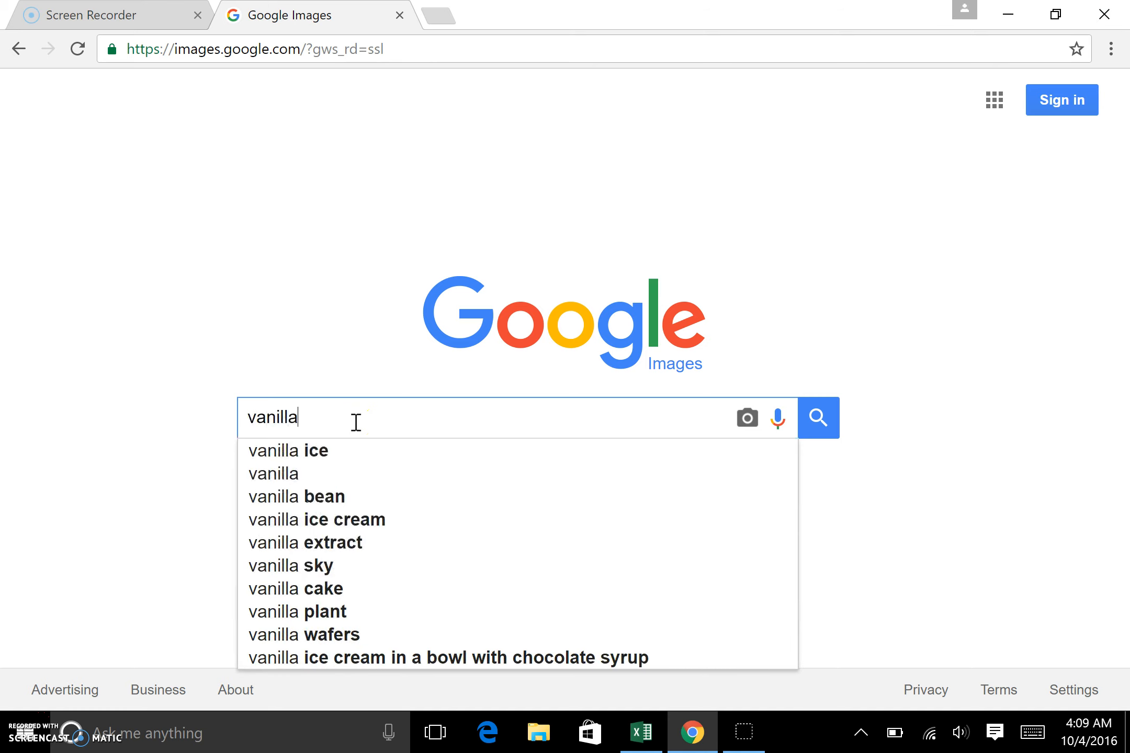
key(Return)
scroll(537, 433, down, 3)
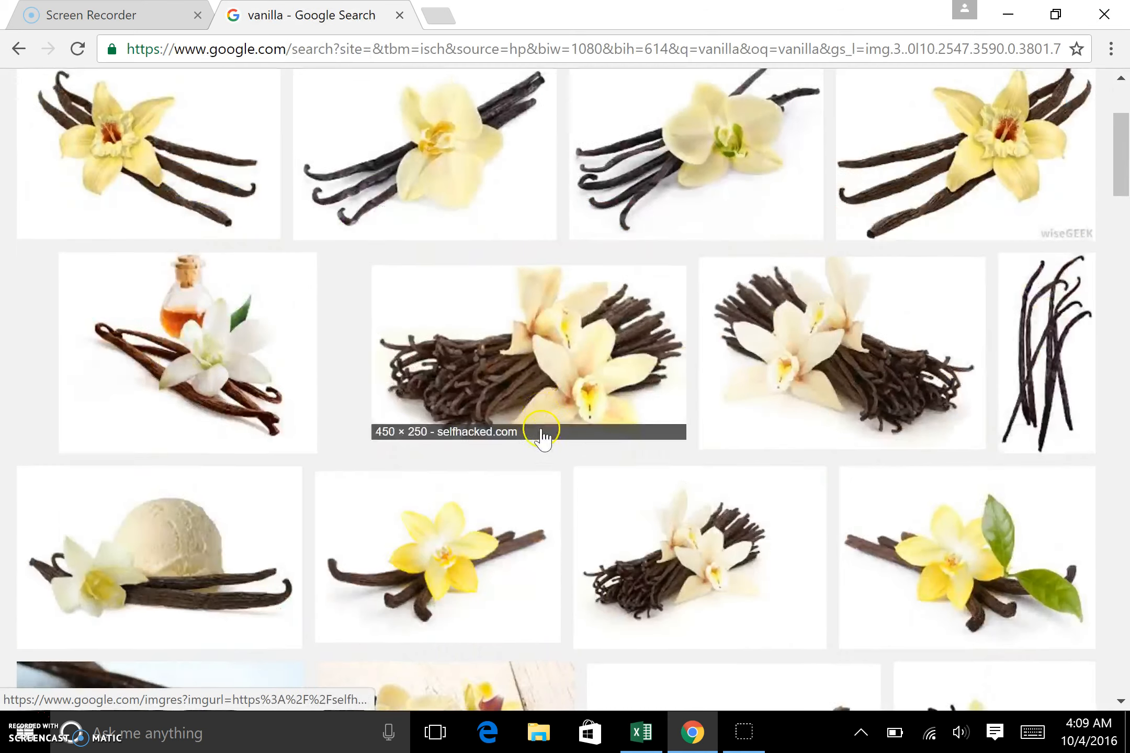
scroll(542, 434, down, 3)
scroll(543, 439, up, 5)
scroll(544, 441, down, 4)
scroll(547, 442, up, 4)
scroll(548, 444, down, 2)
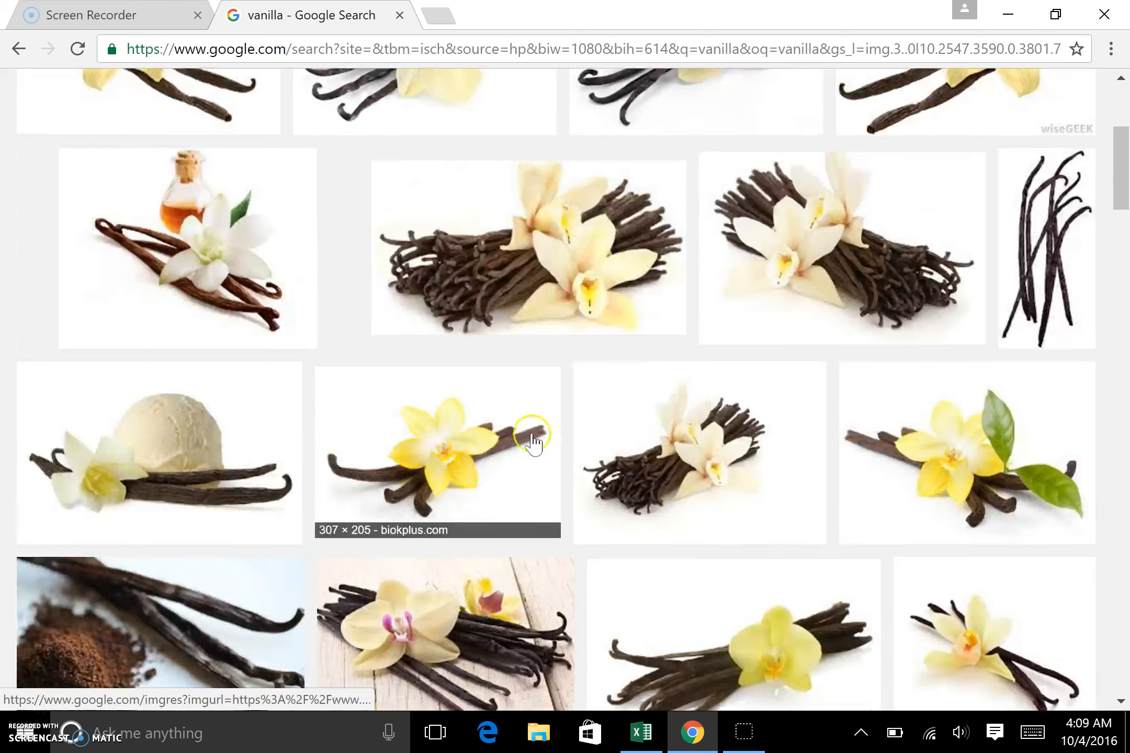
Step: Save the vanilla ice cream scoop image to Downloads as vanilla with the All Files type
click(185, 424)
right_click(404, 477)
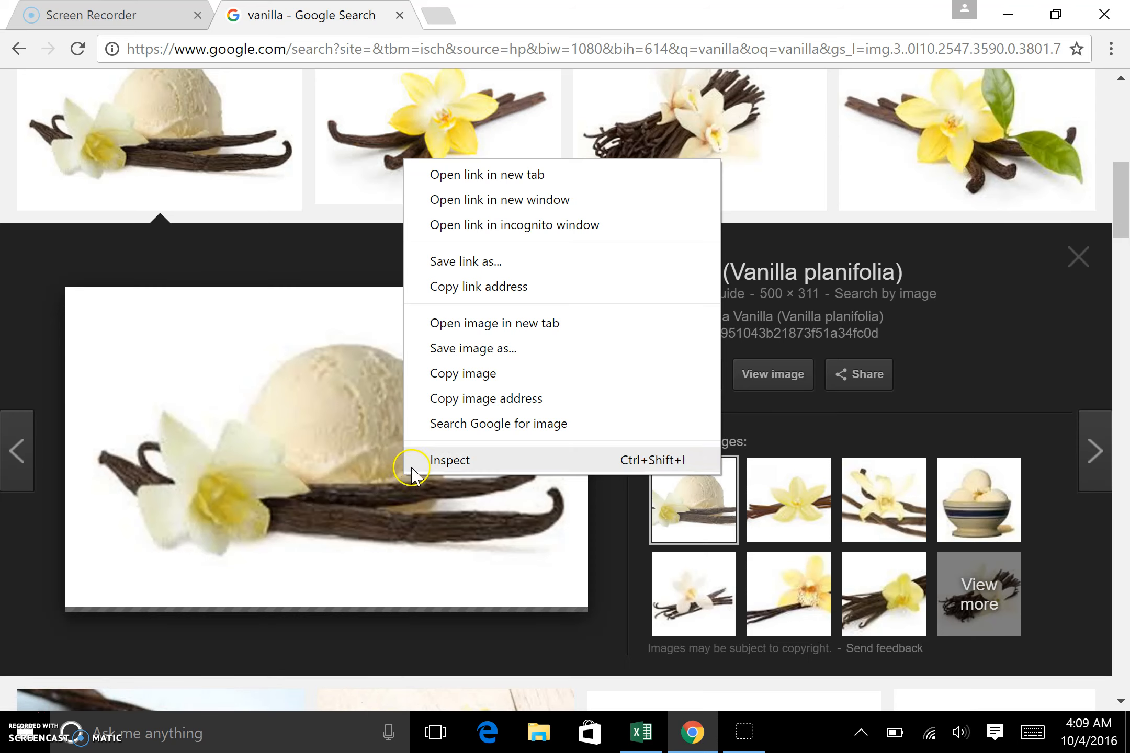
click(465, 349)
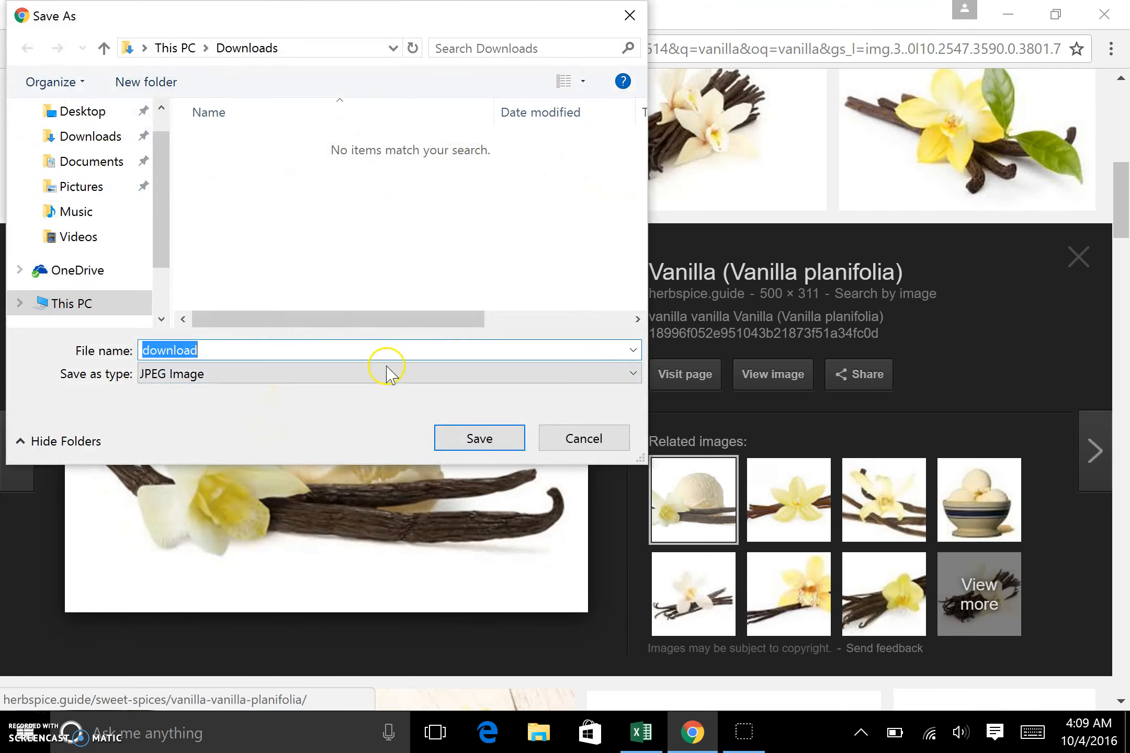
click(321, 374)
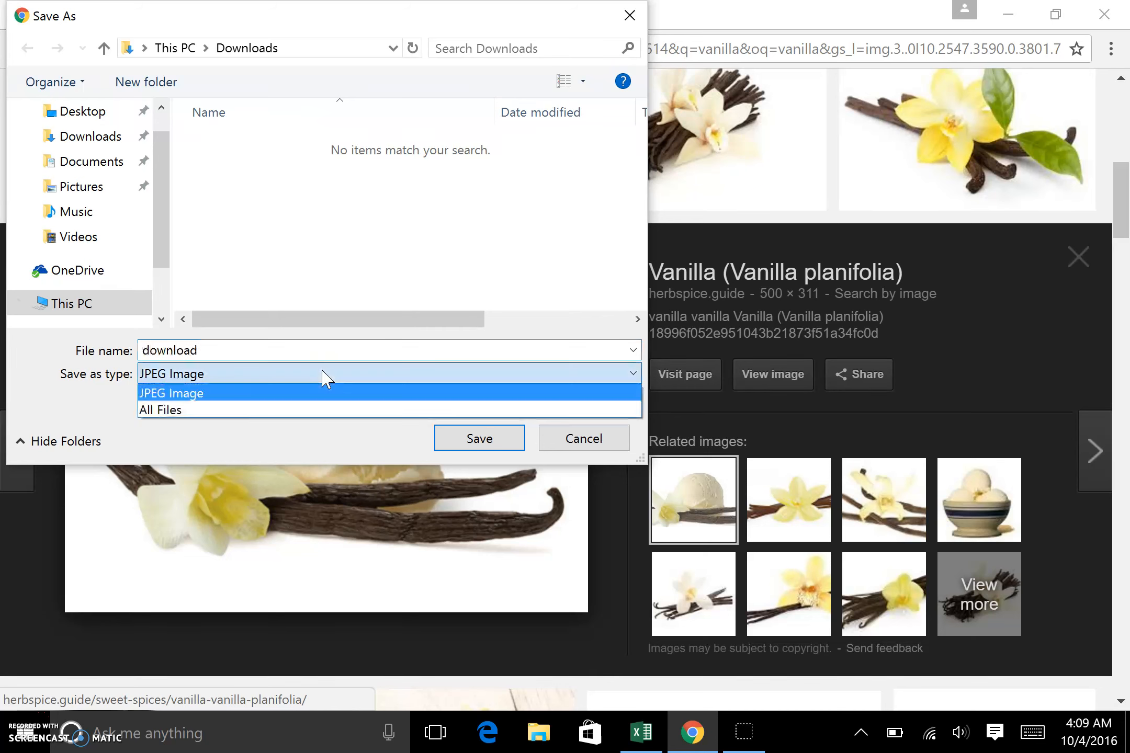
key(Down)
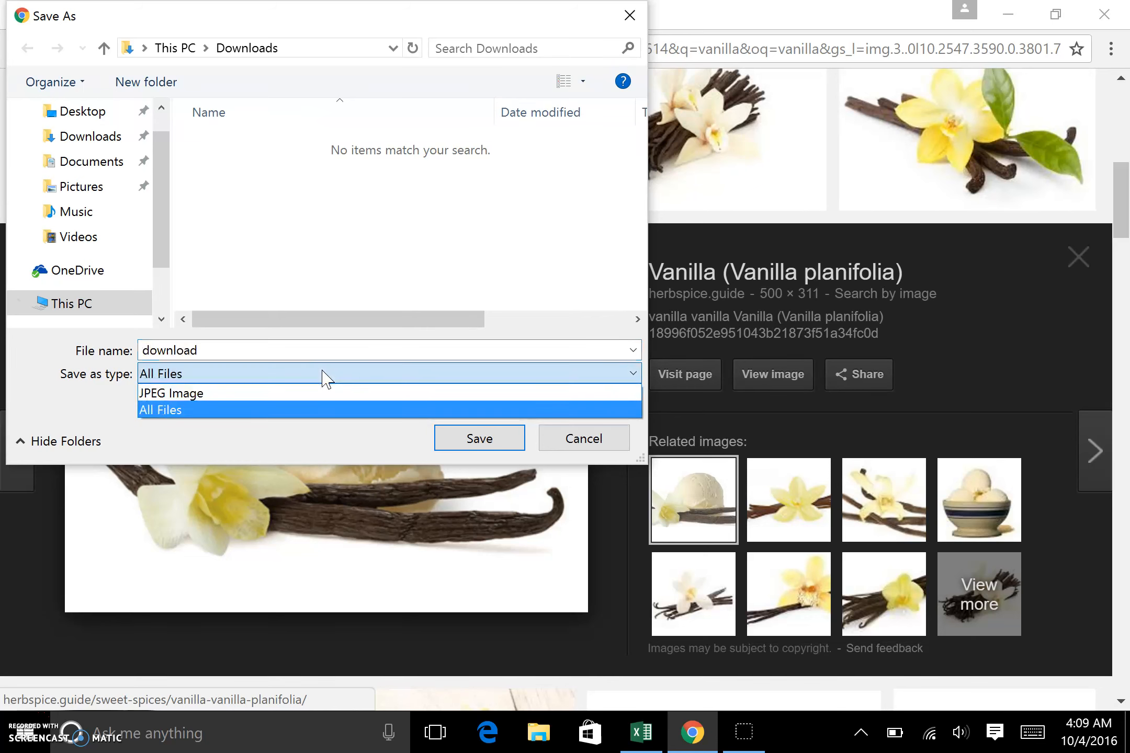
click(324, 351)
double_click(307, 351)
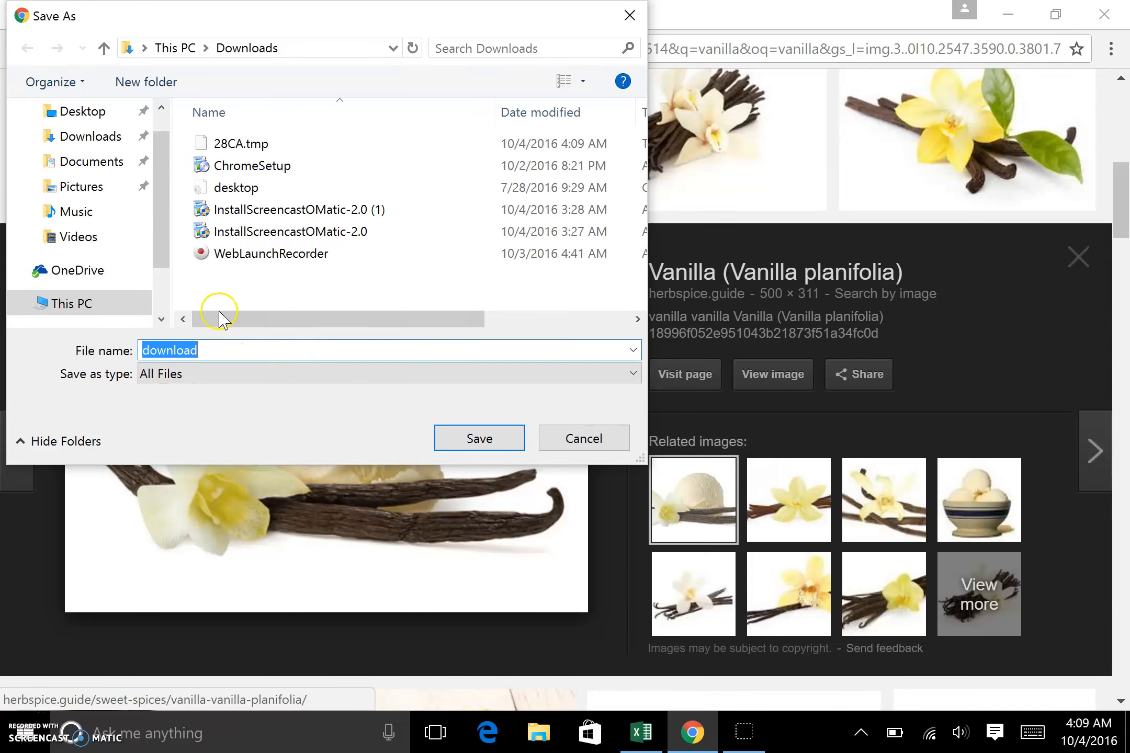
click(92, 137)
double_click(198, 351)
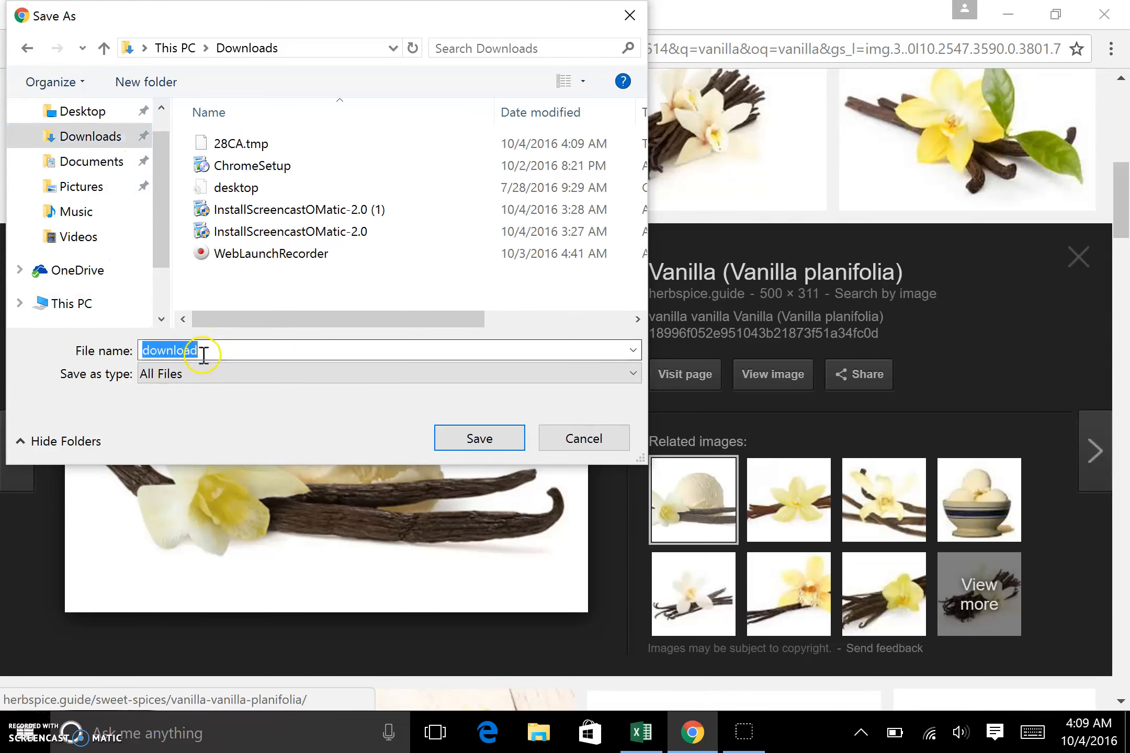
text(vanilla)
key(Return)
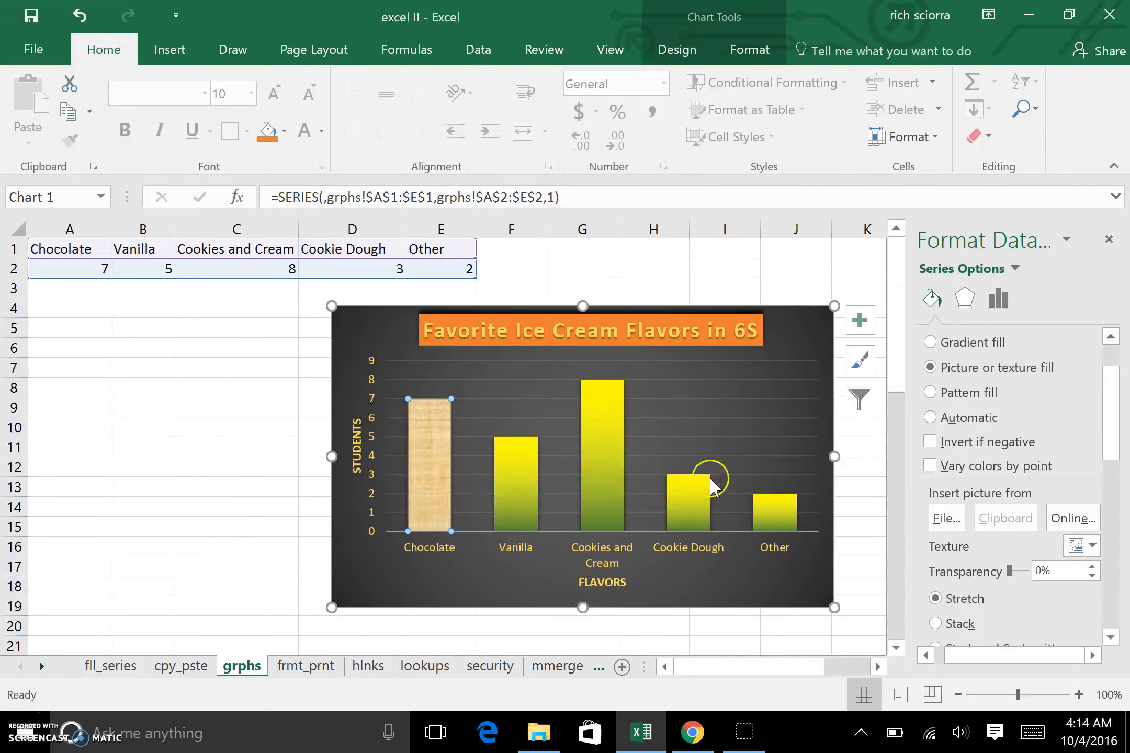
Step: Select only the Vanilla column and give it a picture or texture fill
click(848, 507)
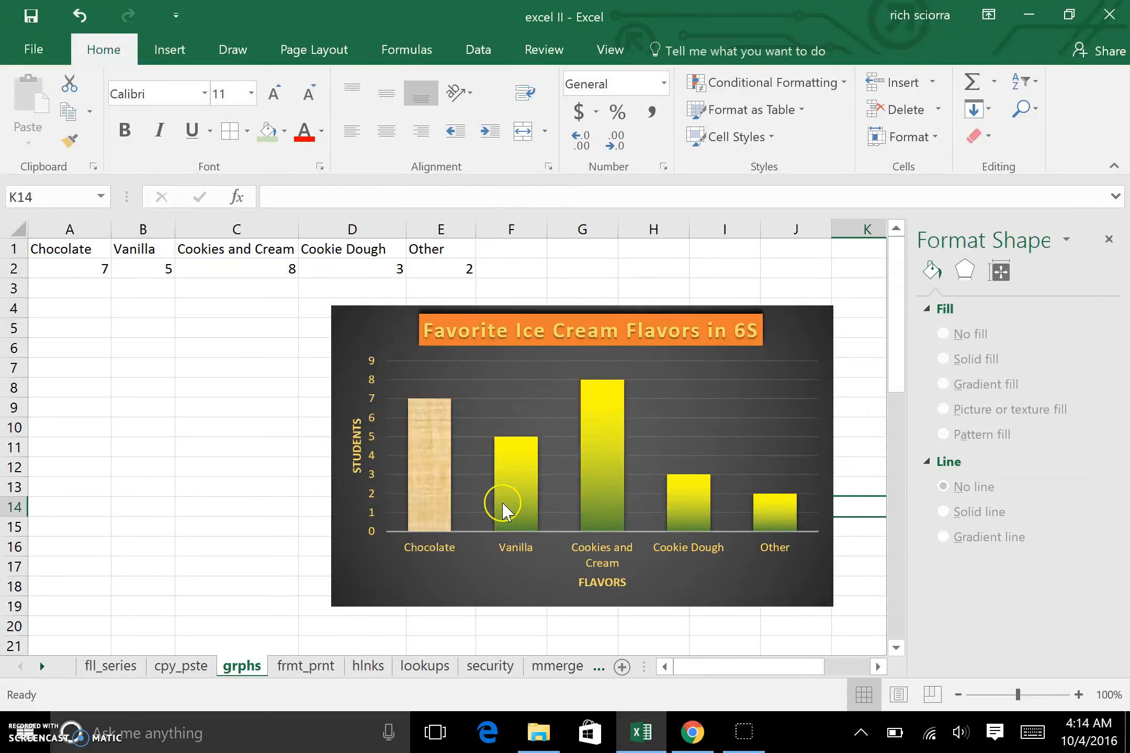
click(440, 503)
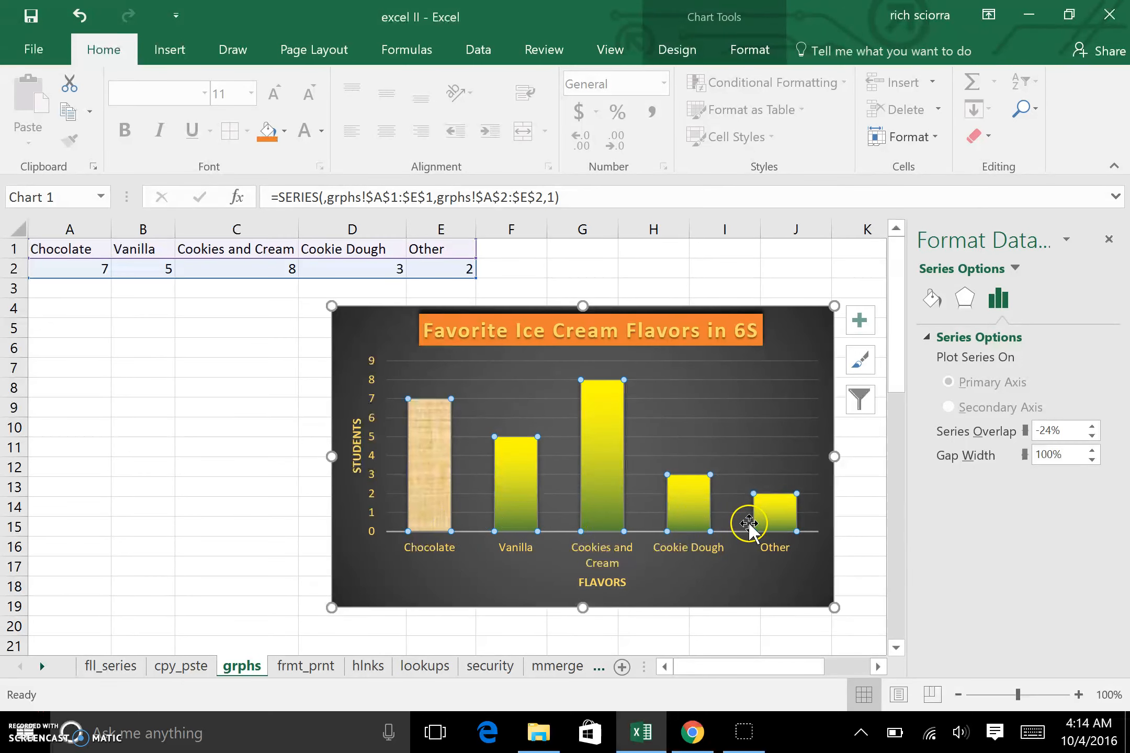
click(519, 510)
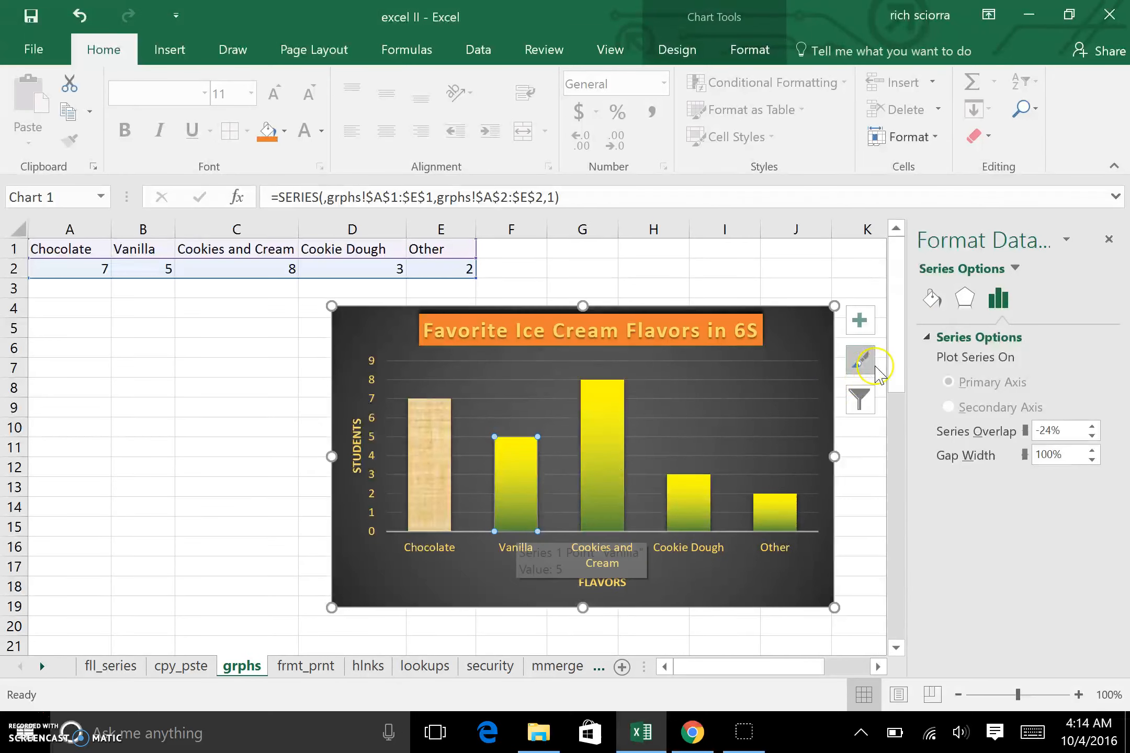
click(936, 298)
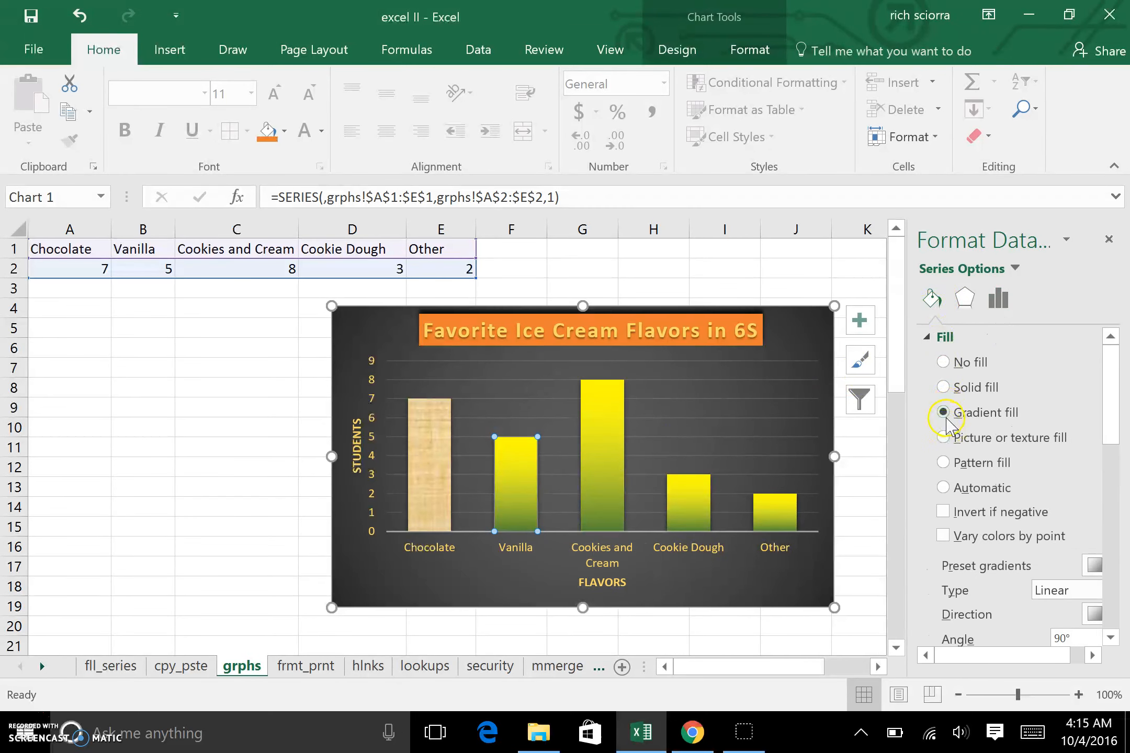
click(944, 438)
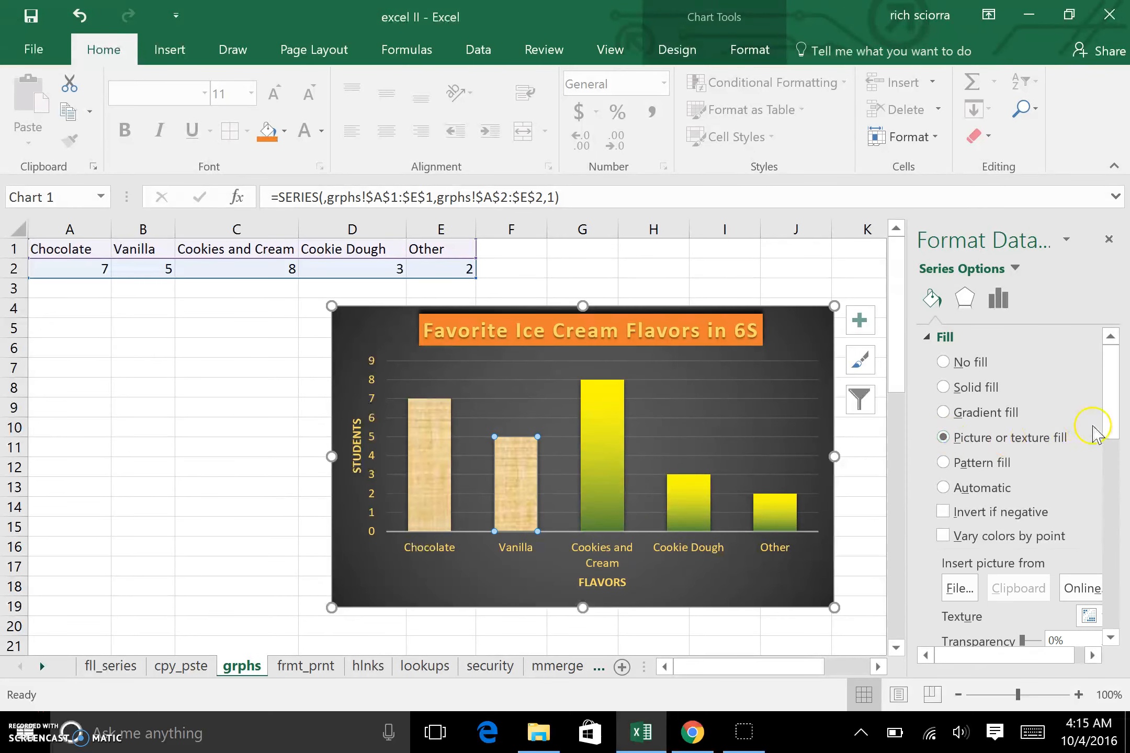
Step: Fill the selected Vanilla column with the vanilla picture from Downloads
drag(1123, 435, 1119, 471)
click(959, 462)
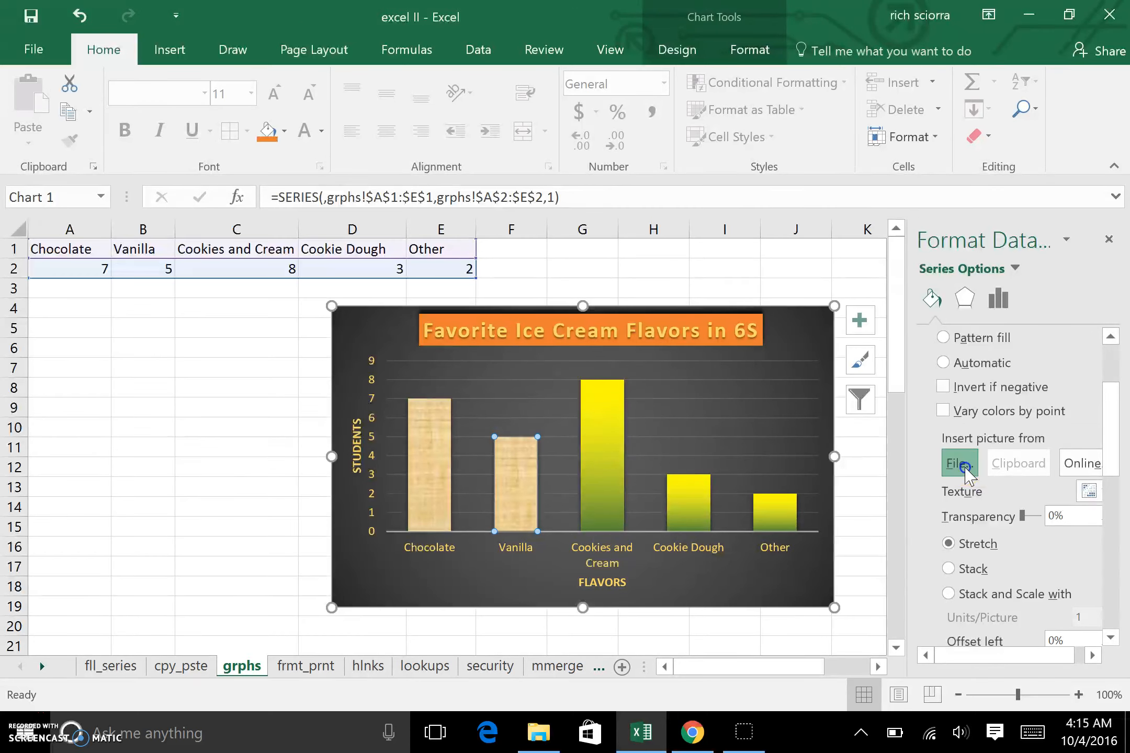
click(248, 267)
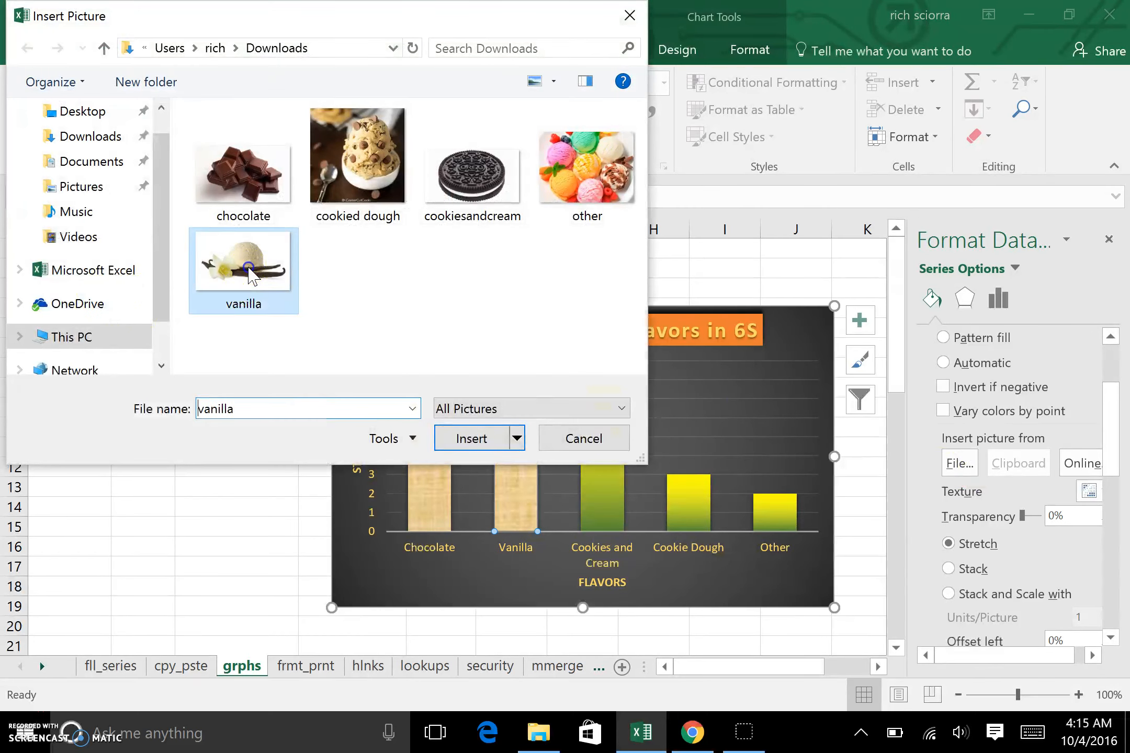
click(476, 446)
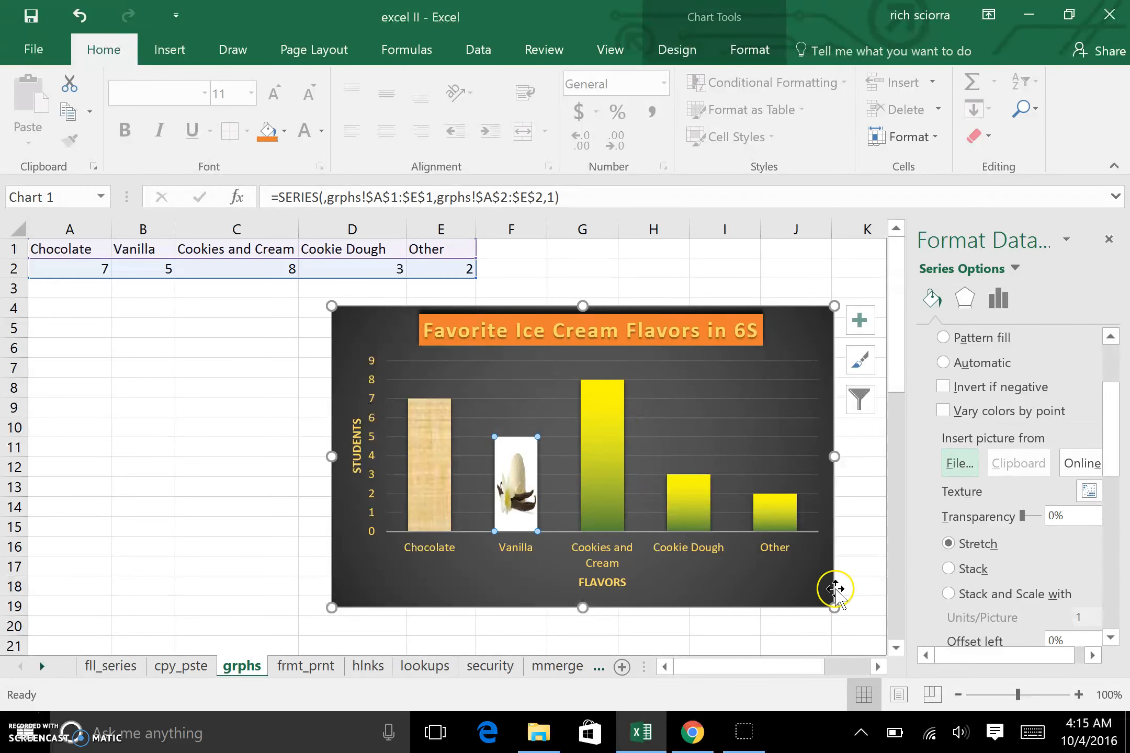
Step: Set the Vanilla picture fill to stack and scale with 2 units per picture
click(964, 570)
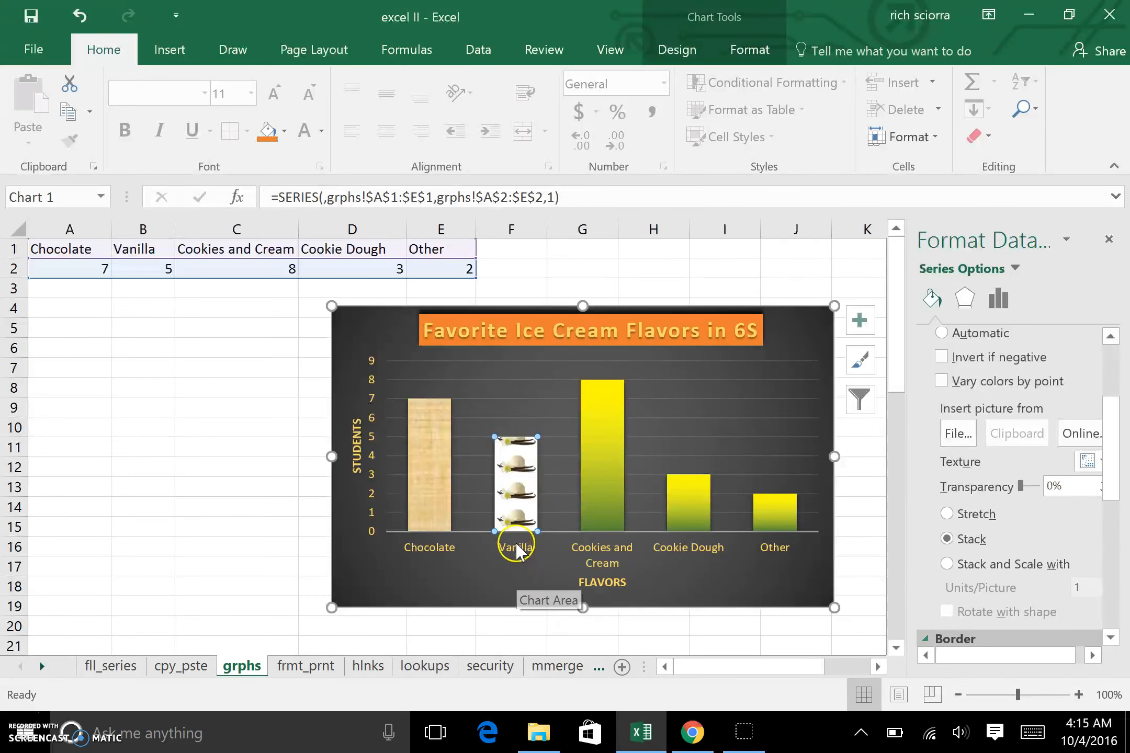
mouse_move(521, 518)
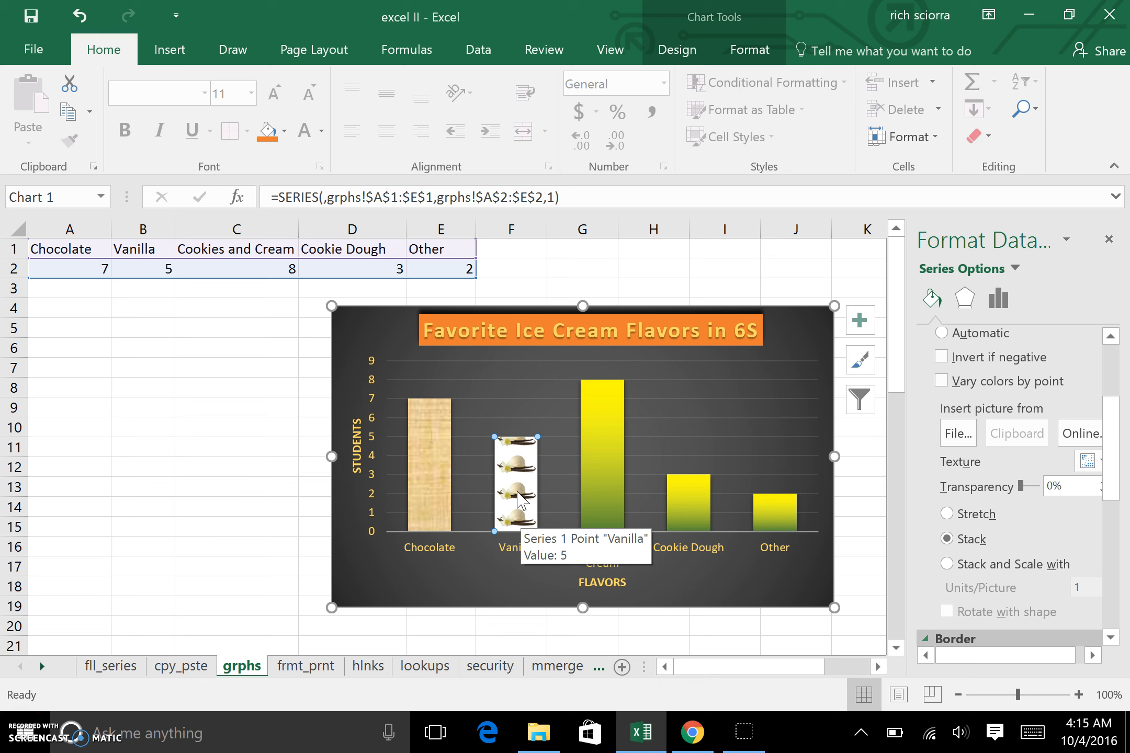
click(948, 566)
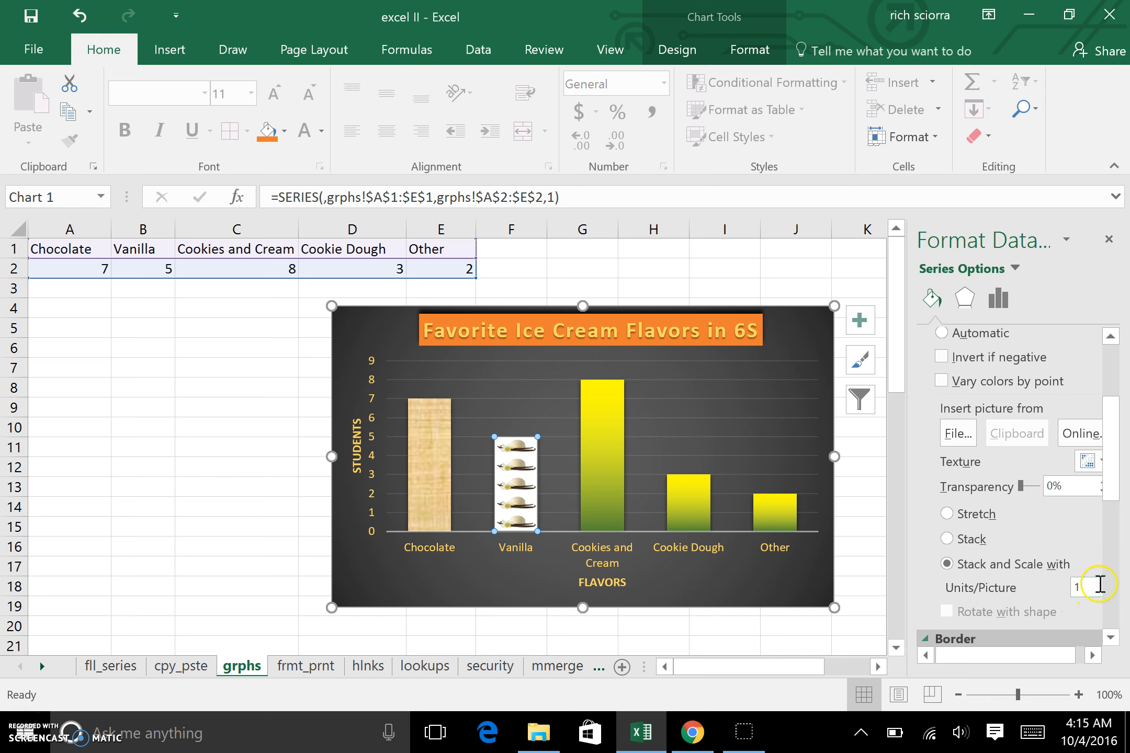
click(1082, 585)
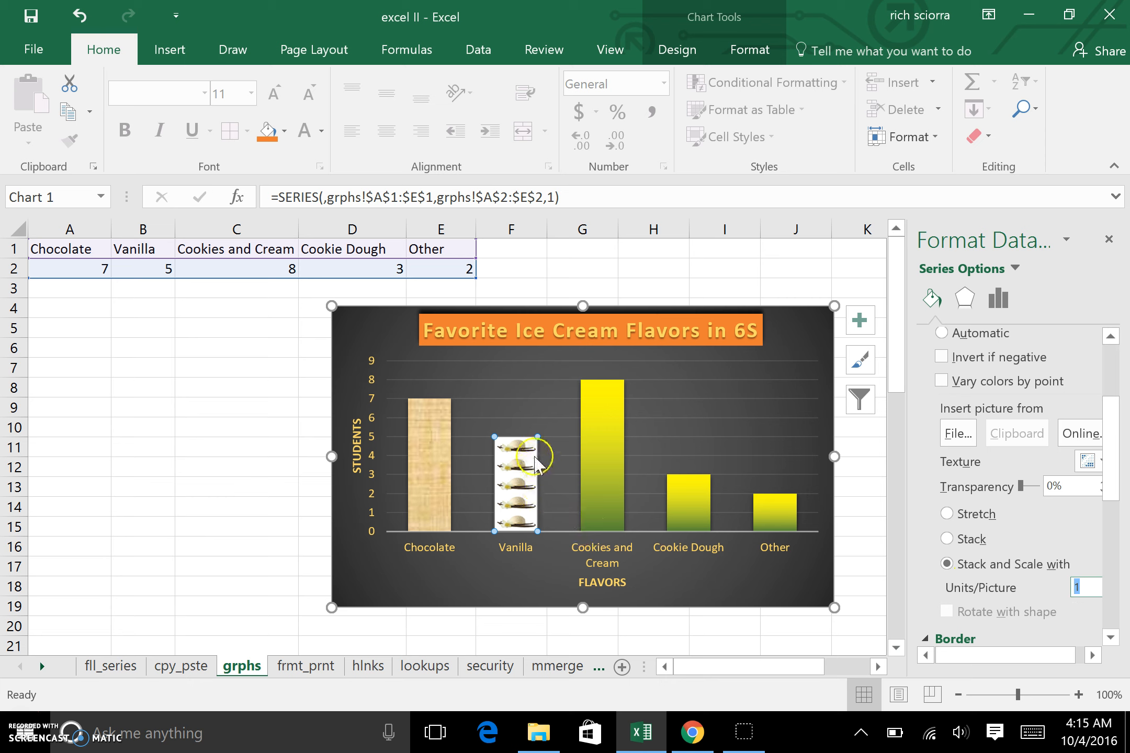
mouse_move(534, 457)
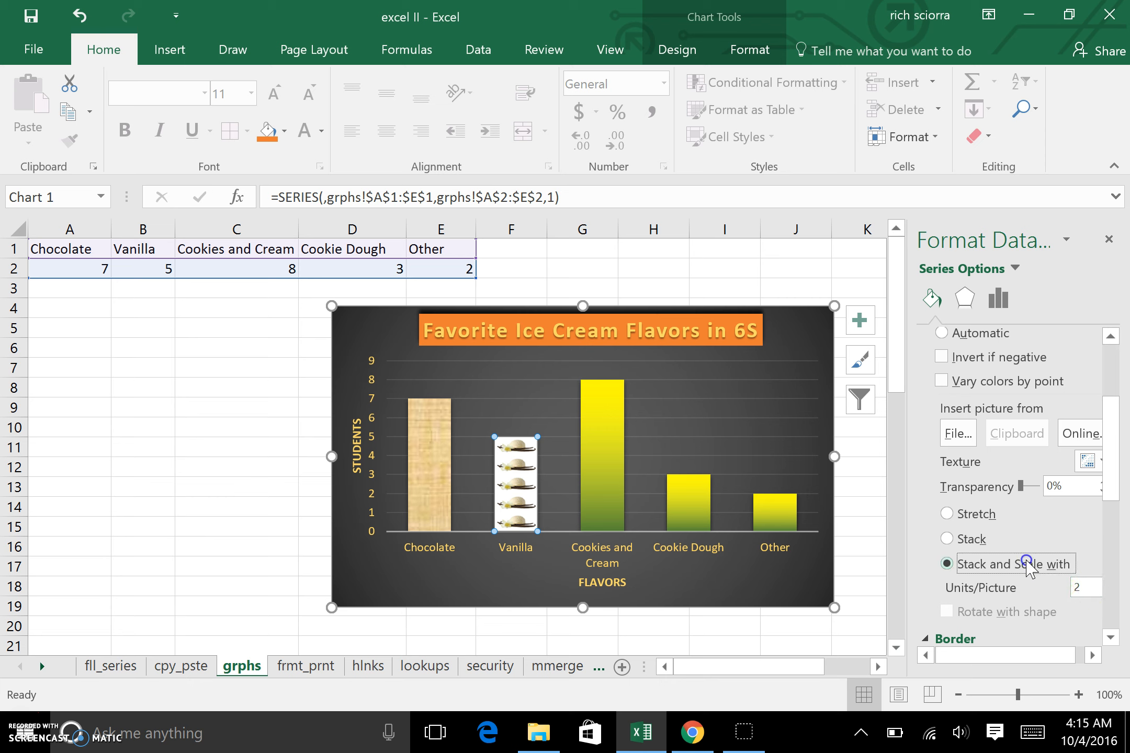
key(Tab)
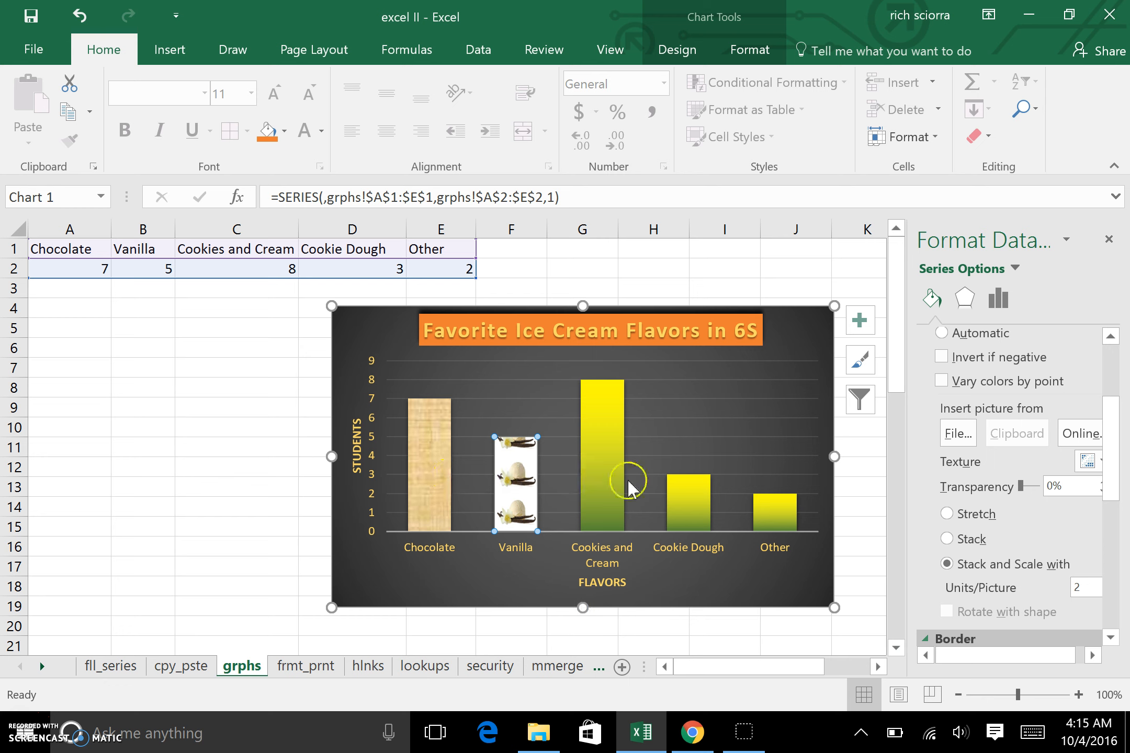
Step: Select only the Chocolate column, fill it with the chocolate picture, and set it to stack and scale
click(439, 500)
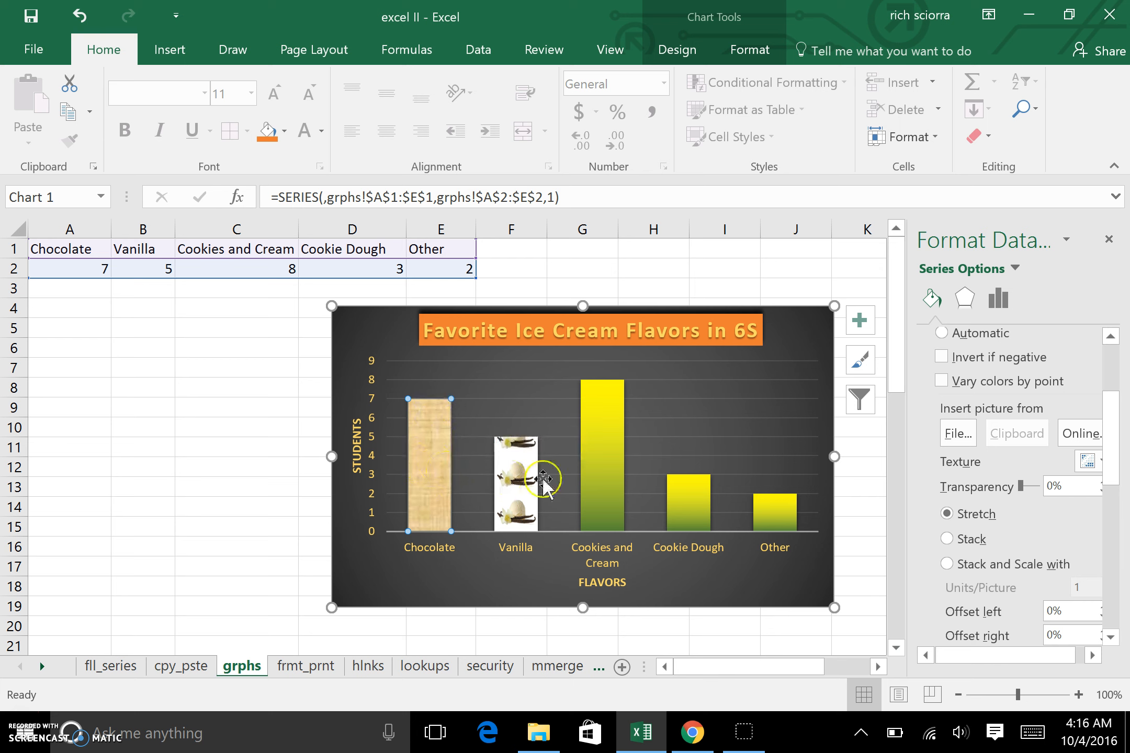
click(948, 435)
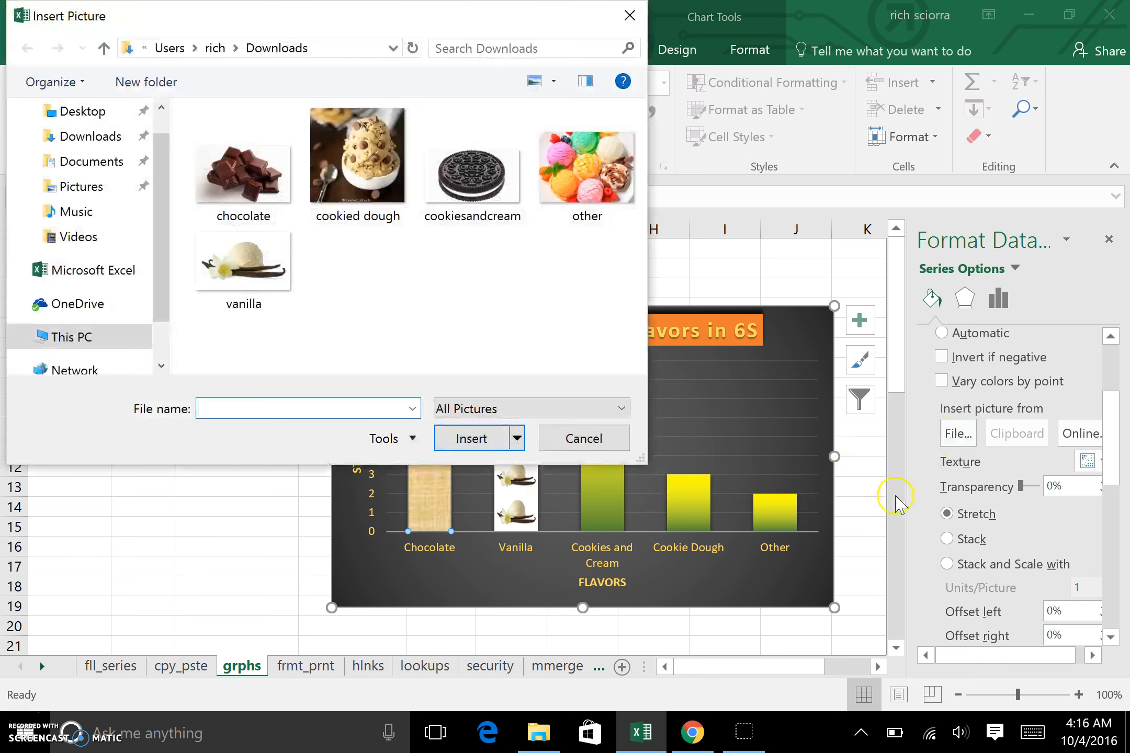
click(243, 172)
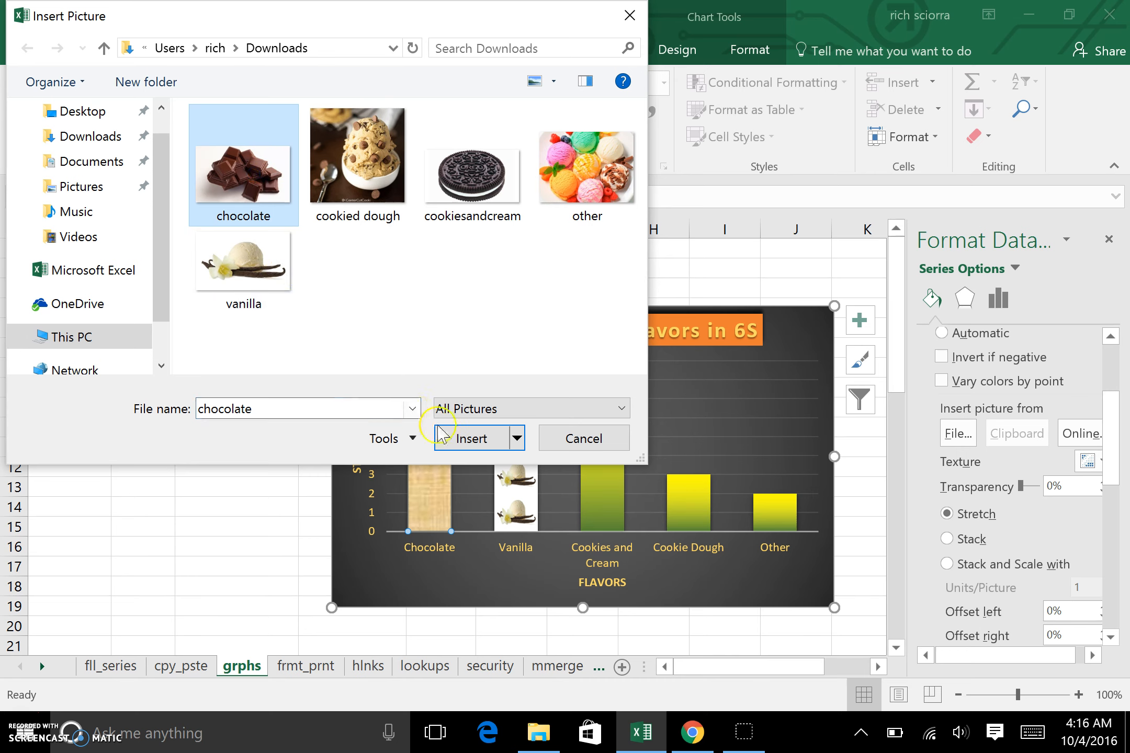
click(470, 438)
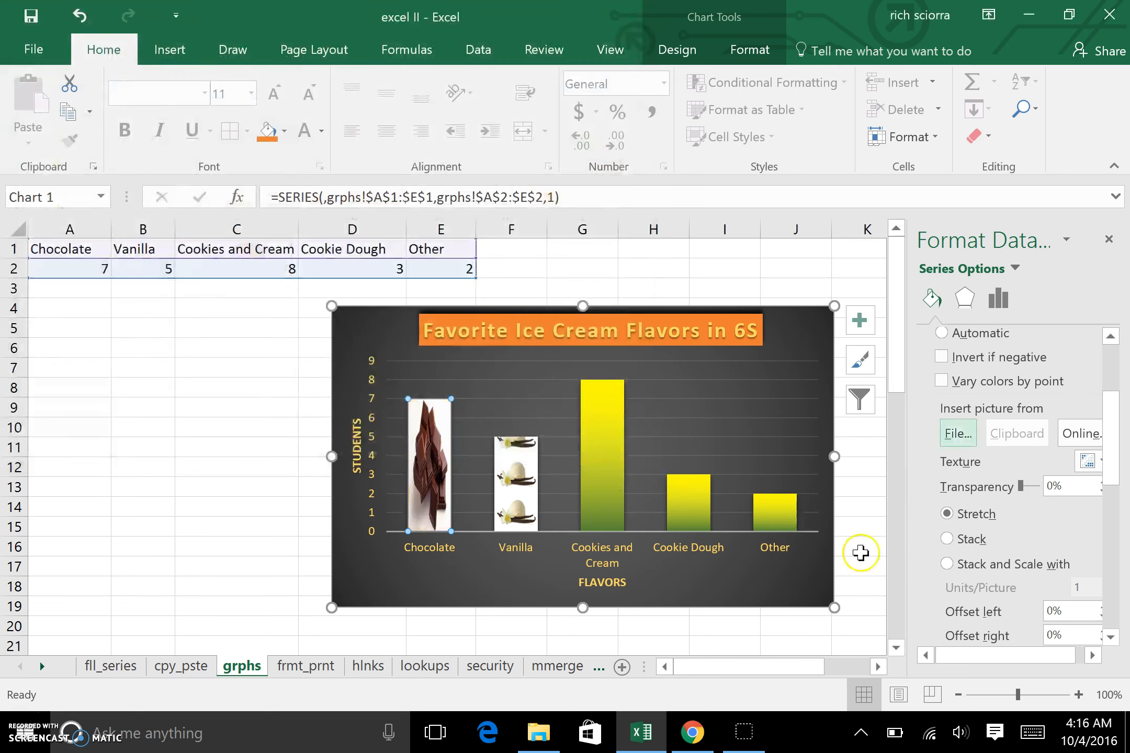
click(948, 565)
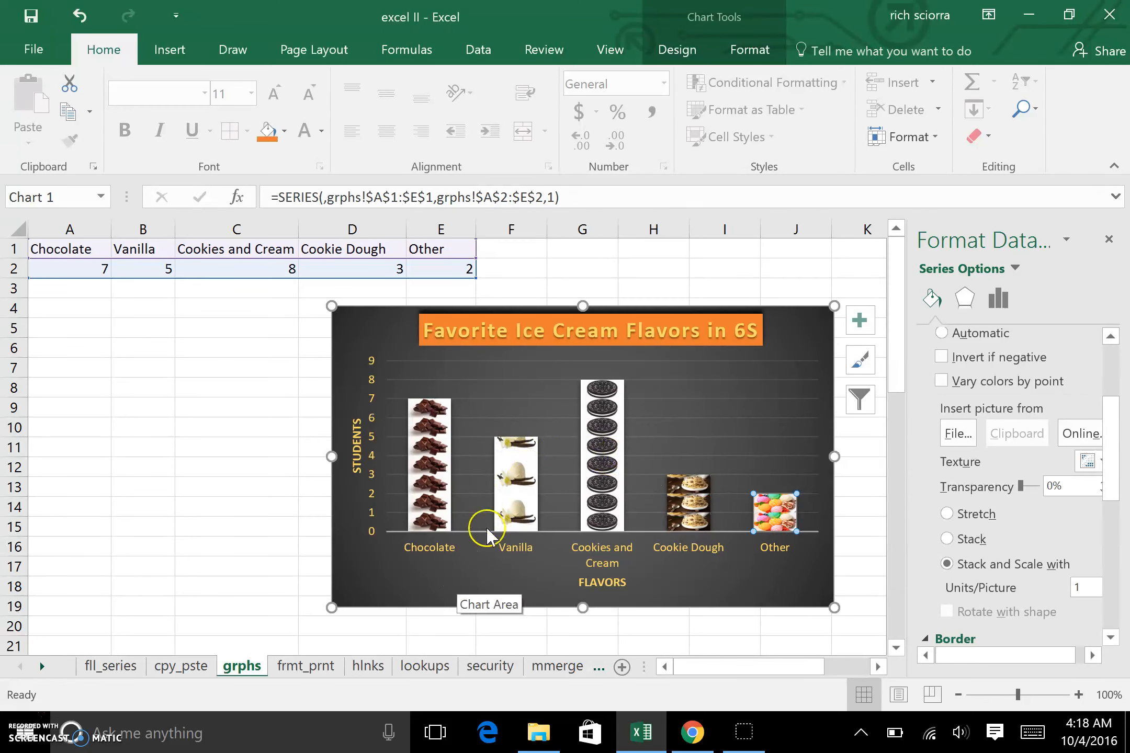
Step: Select the chart area and give it a picture fill using the shop image from Downloads
click(368, 586)
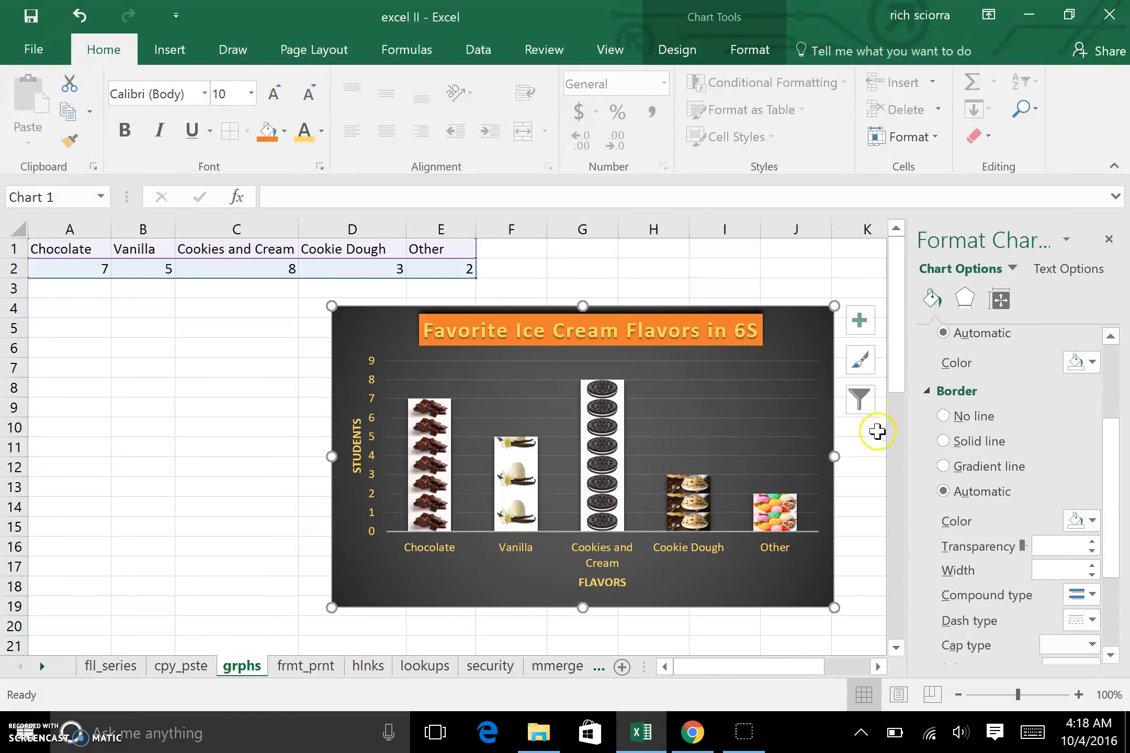
scroll(974, 476, down, 1)
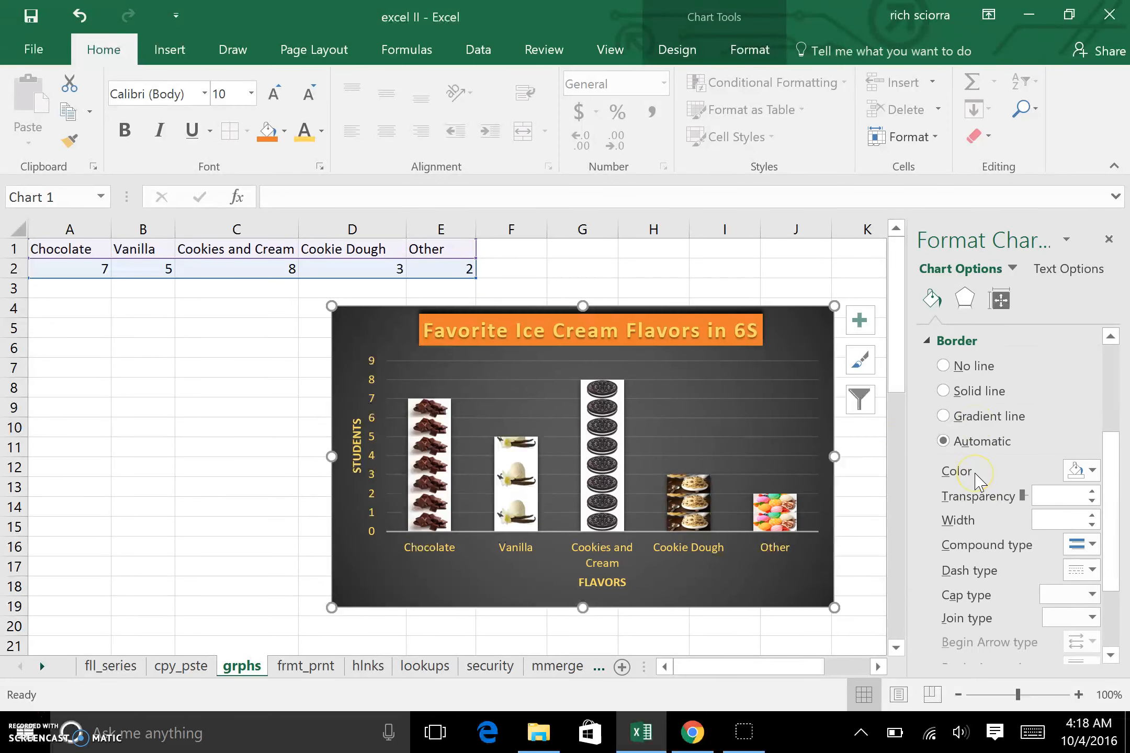
scroll(974, 476, up, 2)
scroll(968, 345, up, 2)
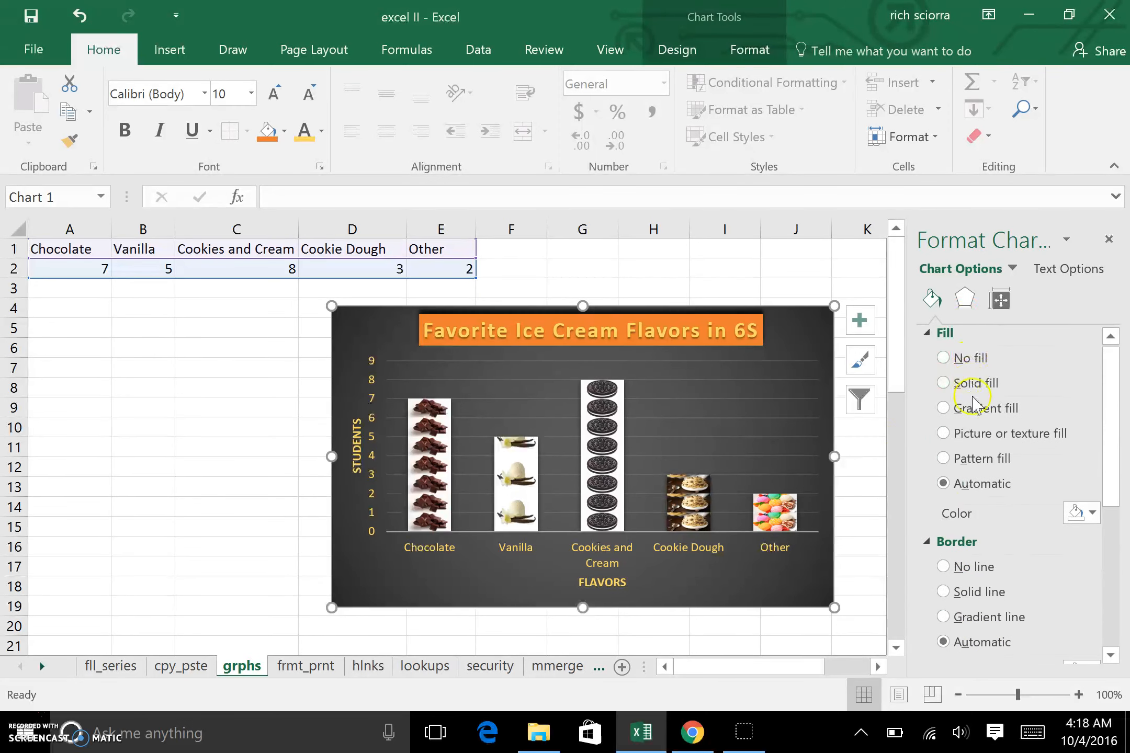
scroll(941, 502, down, 1)
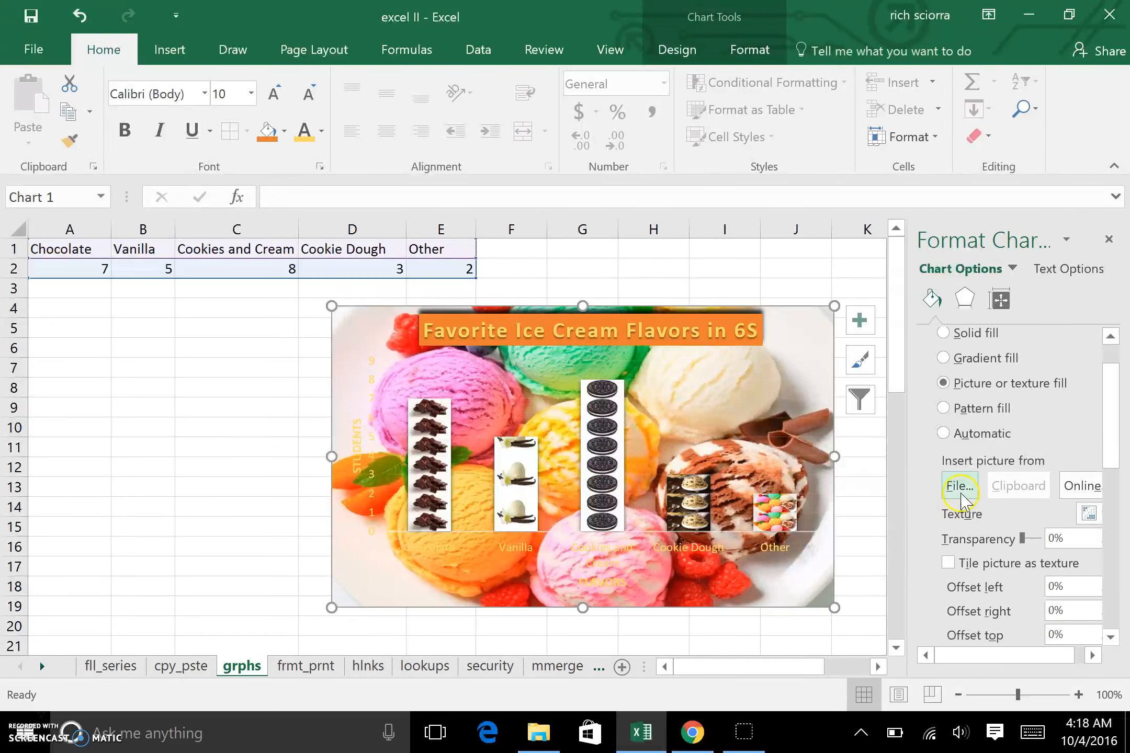
click(955, 487)
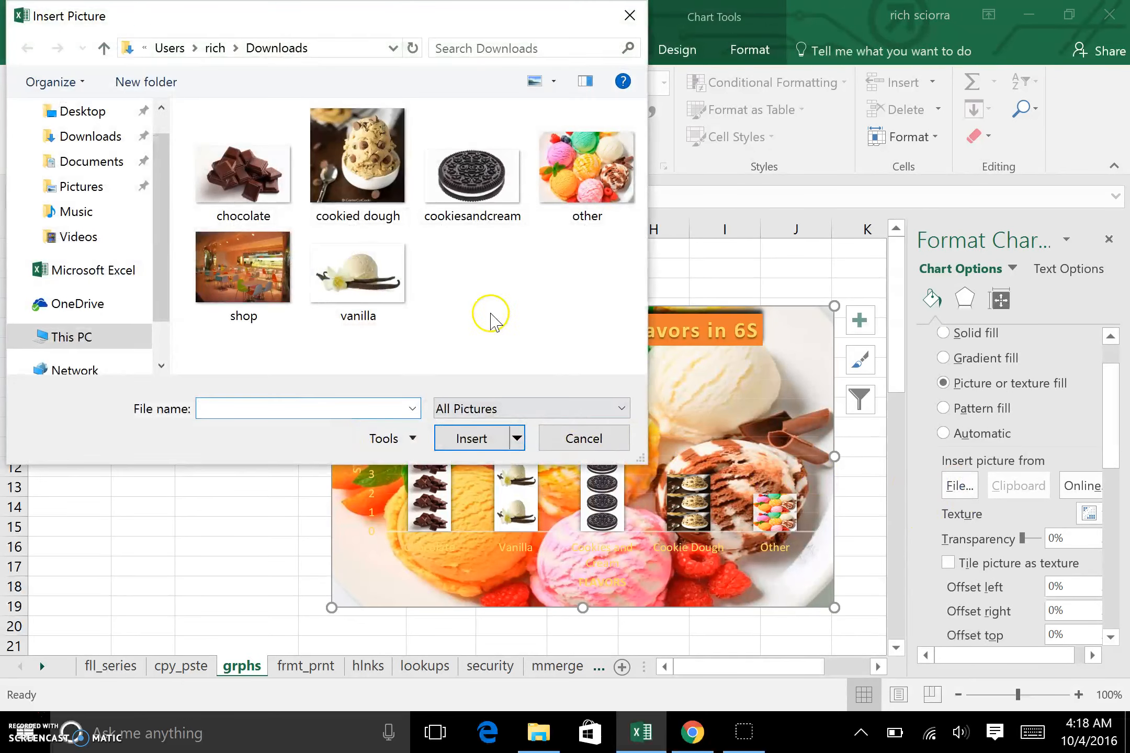
click(293, 319)
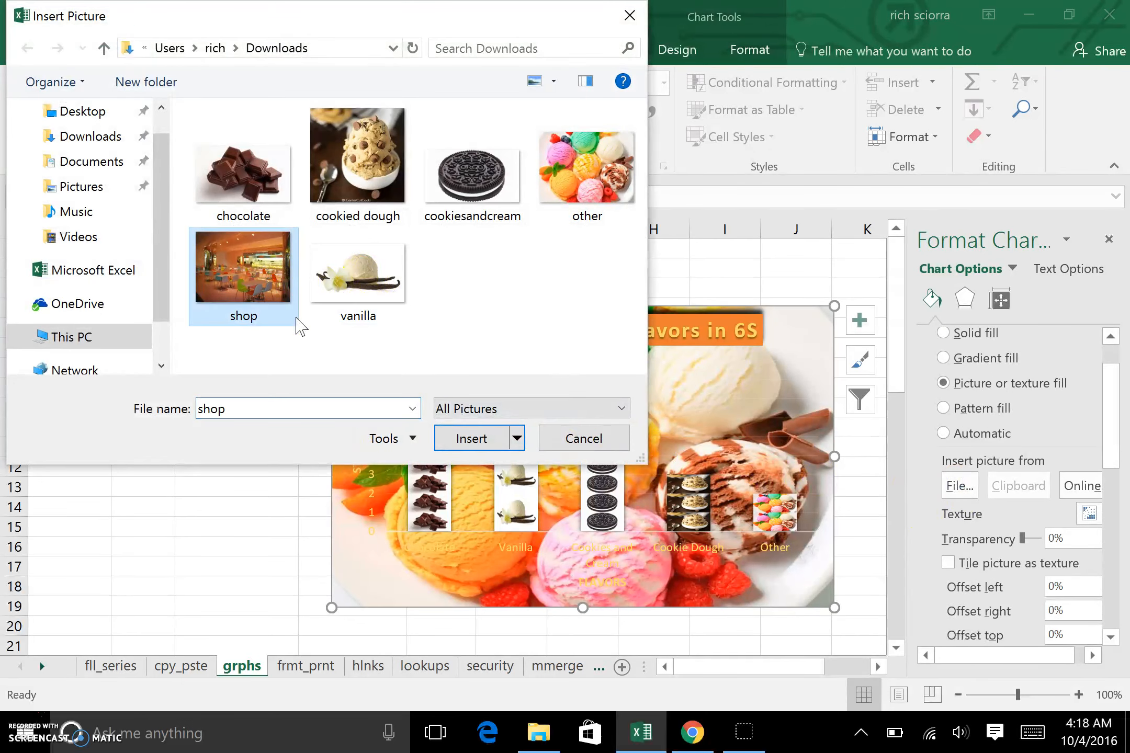
click(469, 440)
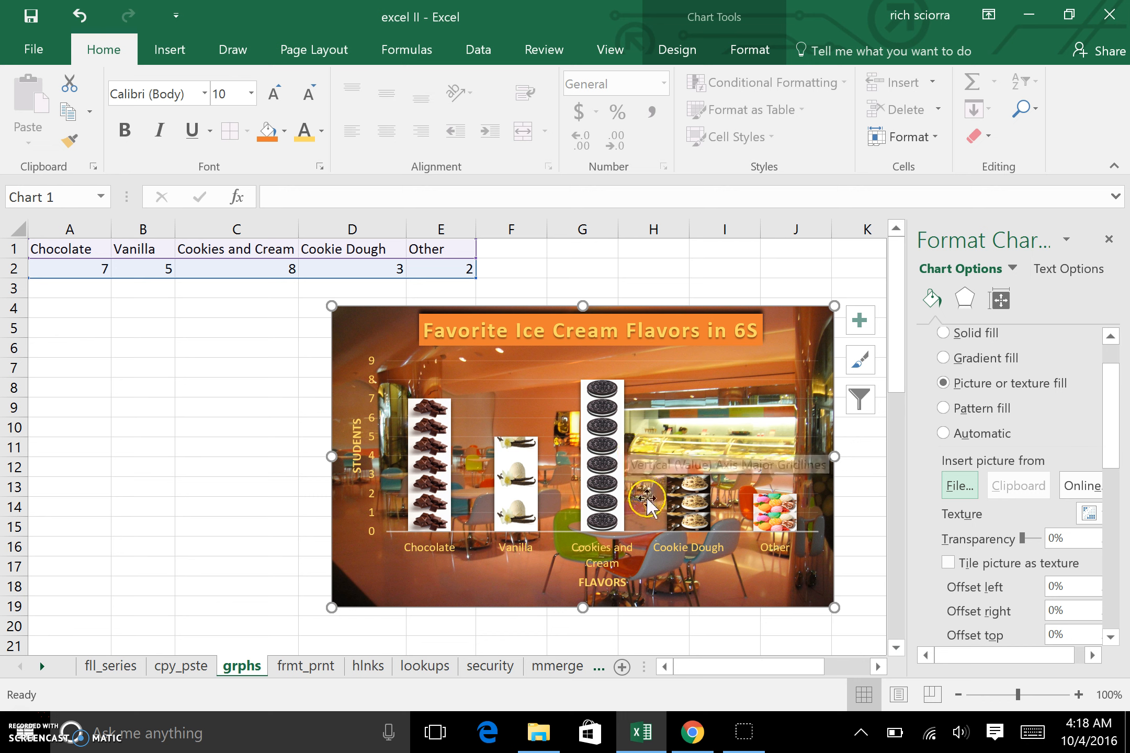
click(646, 518)
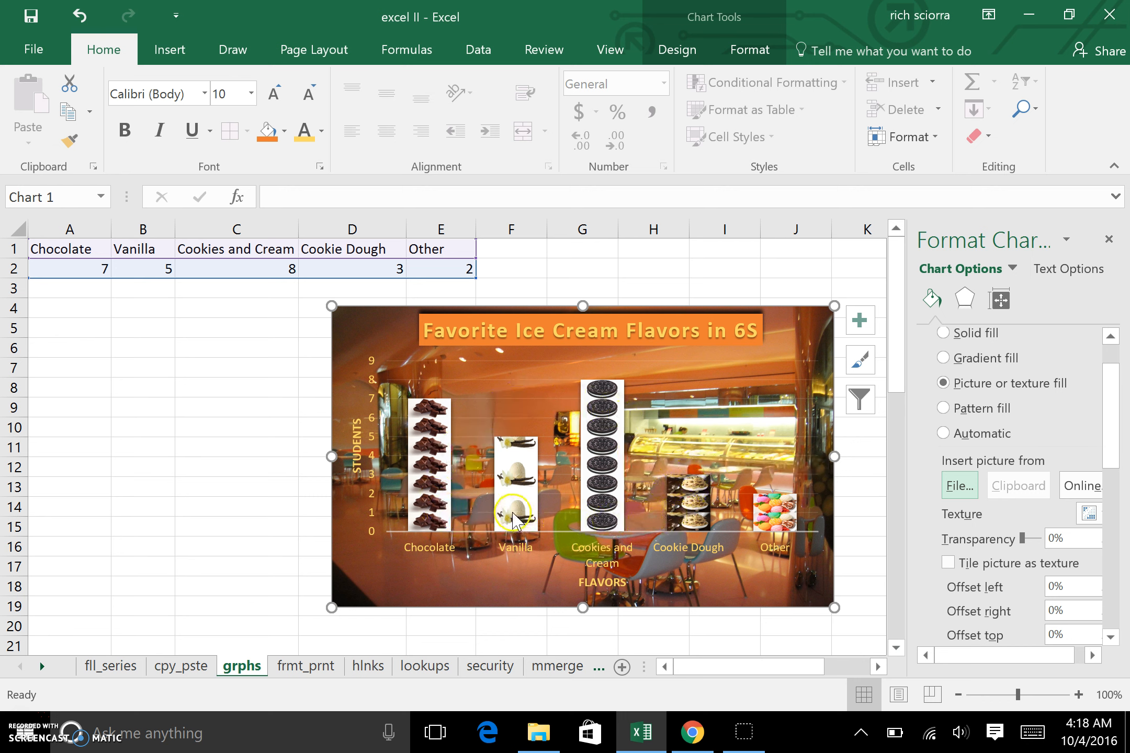